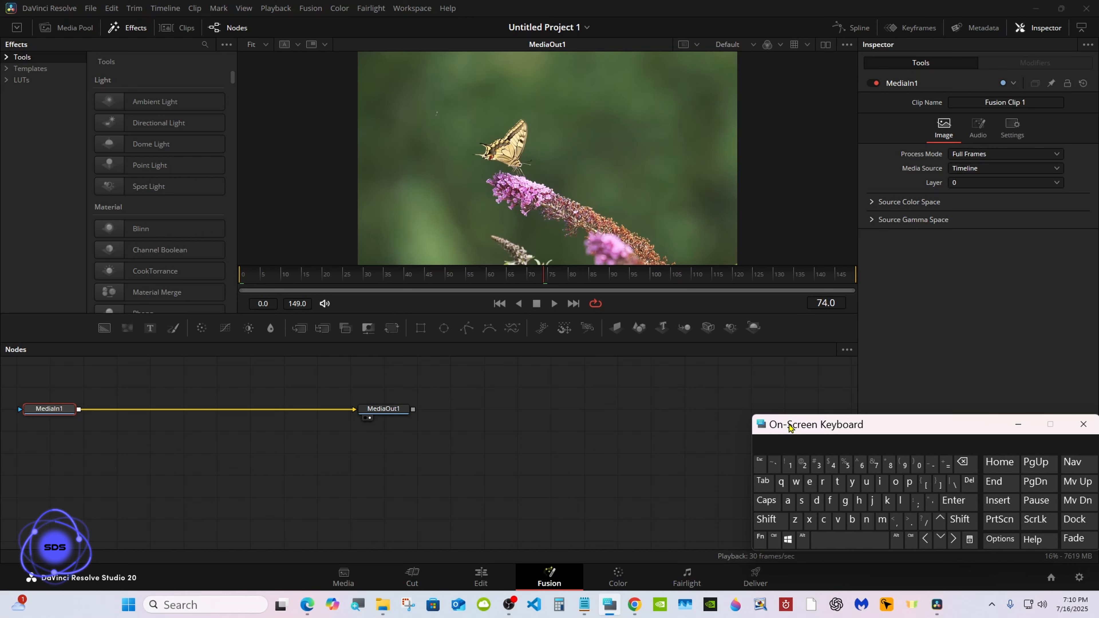
- Move MediaIn1 and MediaOut1 to a new layout in the node graph and insert a Merge node between them
left_click_drag(371, 416, 637, 439)
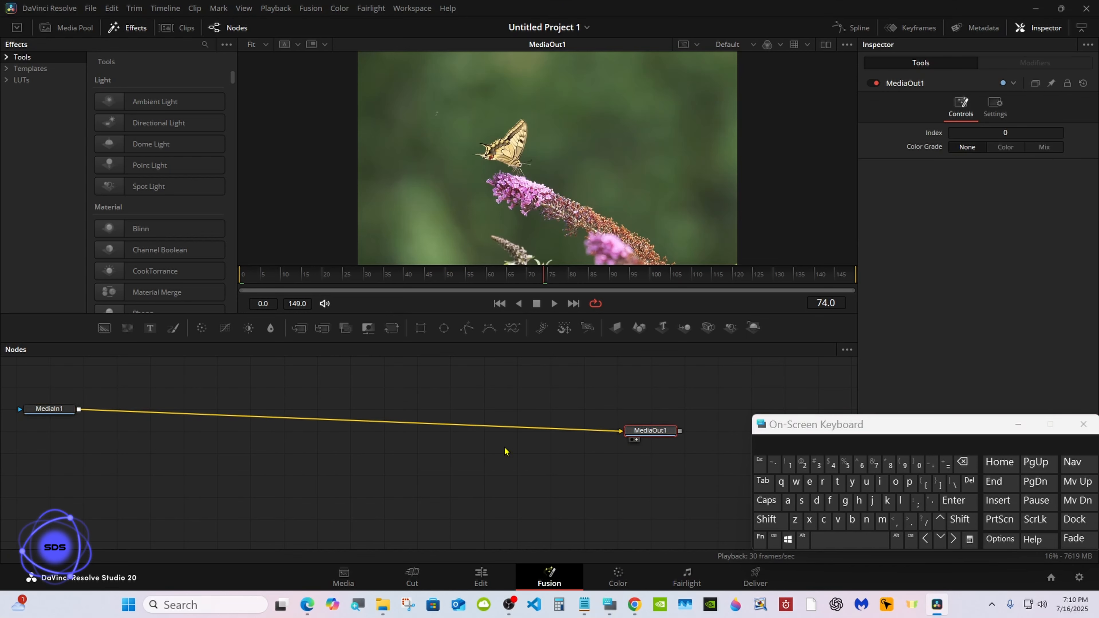
left_click_drag(19, 407, 319, 428)
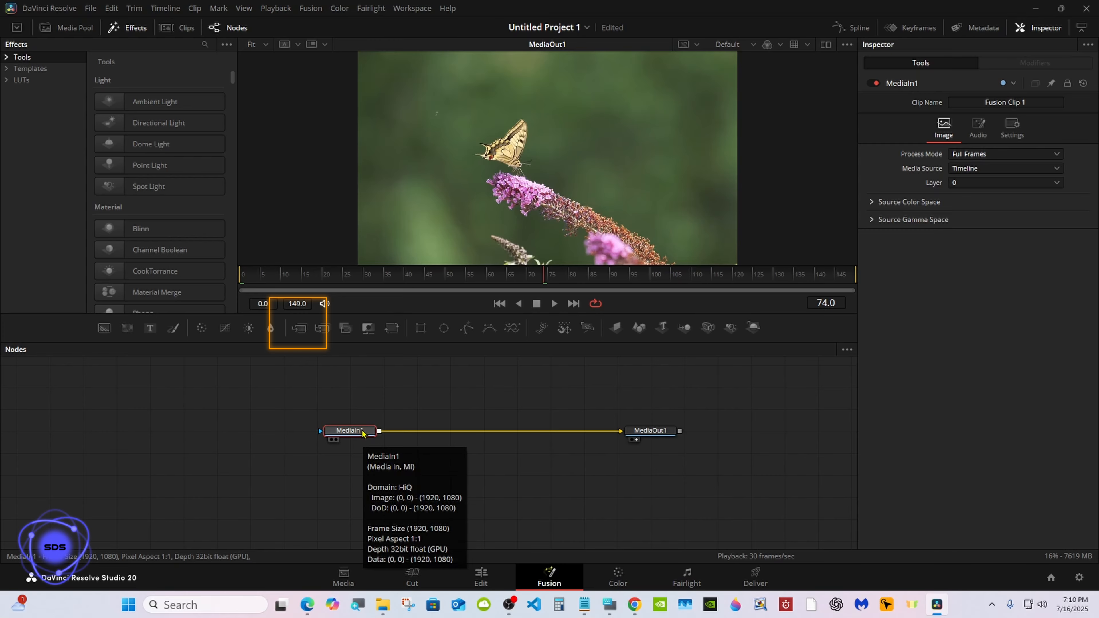
left_click(298, 330)
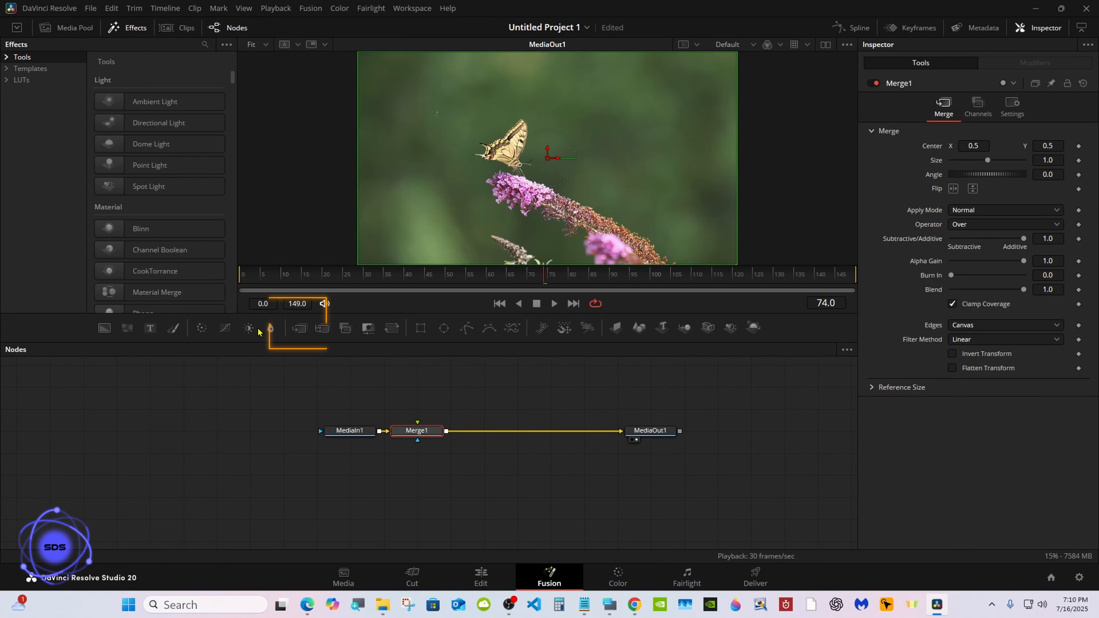
- Add a Text+ node above Merge1 and connect its output to the merge's foreground input
left_click_drag(149, 331, 416, 381)
left_click(609, 604)
left_click_drag(797, 425, 723, 428)
left_click_drag(446, 381, 416, 443)
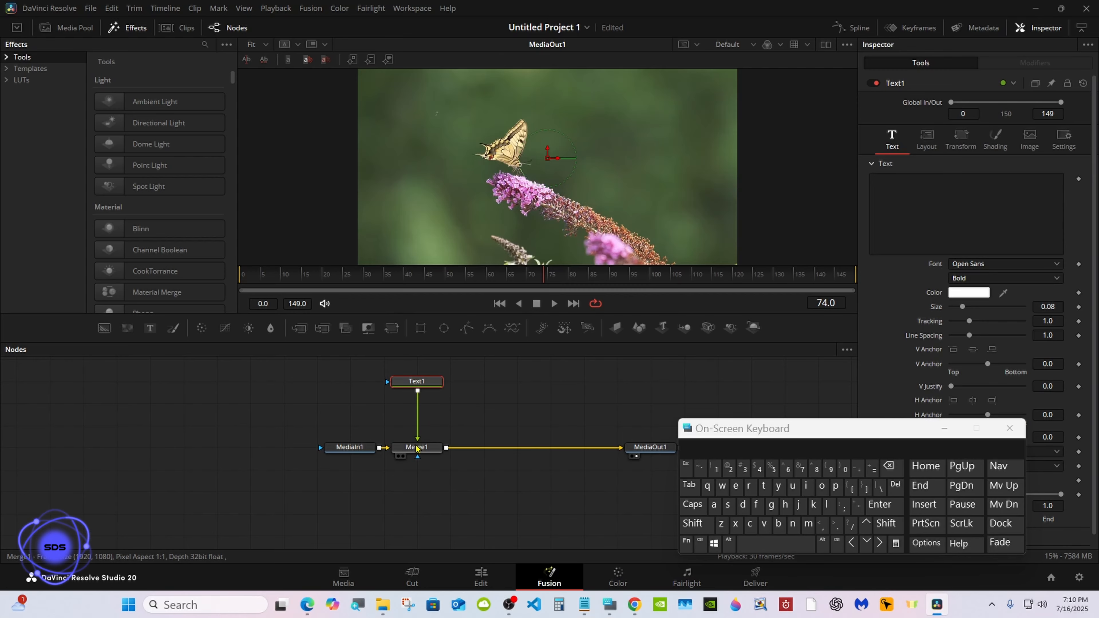
- Enter "DaVinci Resolve" as the content of the Text1 node
left_click(957, 191)
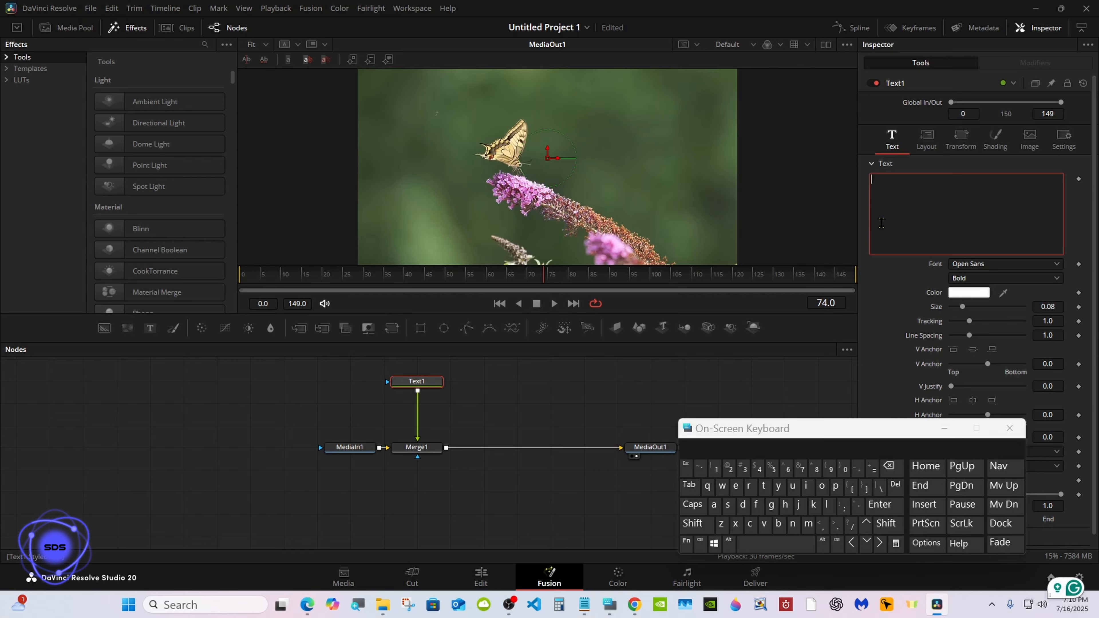
left_click(692, 523)
left_click(743, 505)
left_click(714, 505)
left_click(693, 523)
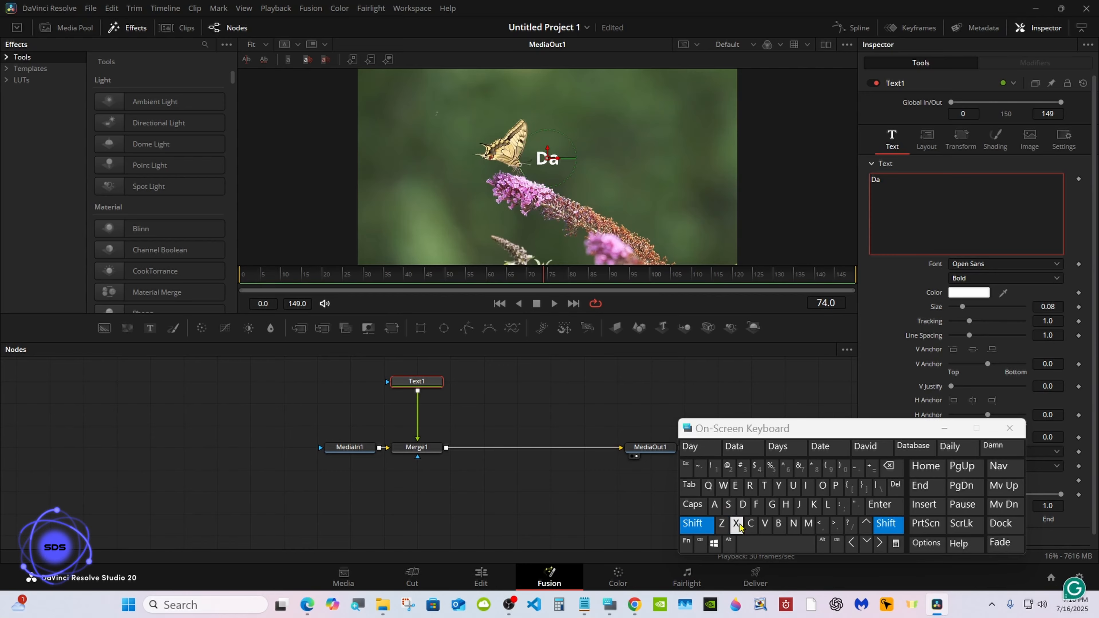
left_click(764, 524)
left_click(805, 485)
left_click(792, 524)
left_click(750, 523)
left_click(805, 485)
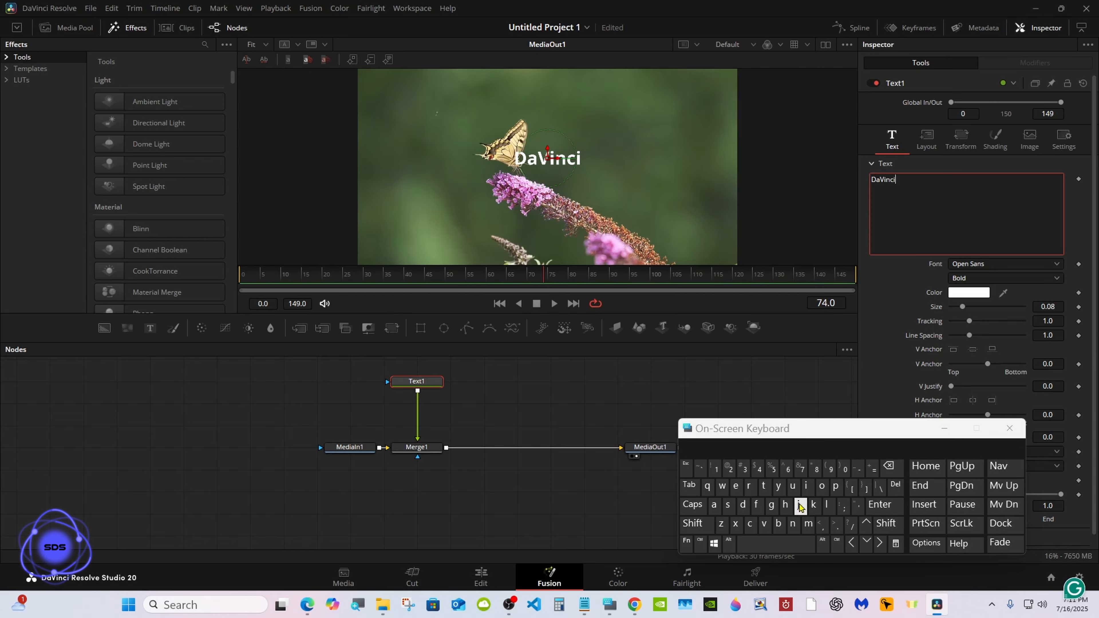
left_click(775, 544)
left_click(692, 523)
left_click(749, 485)
left_click(735, 485)
left_click(728, 505)
left_click(820, 487)
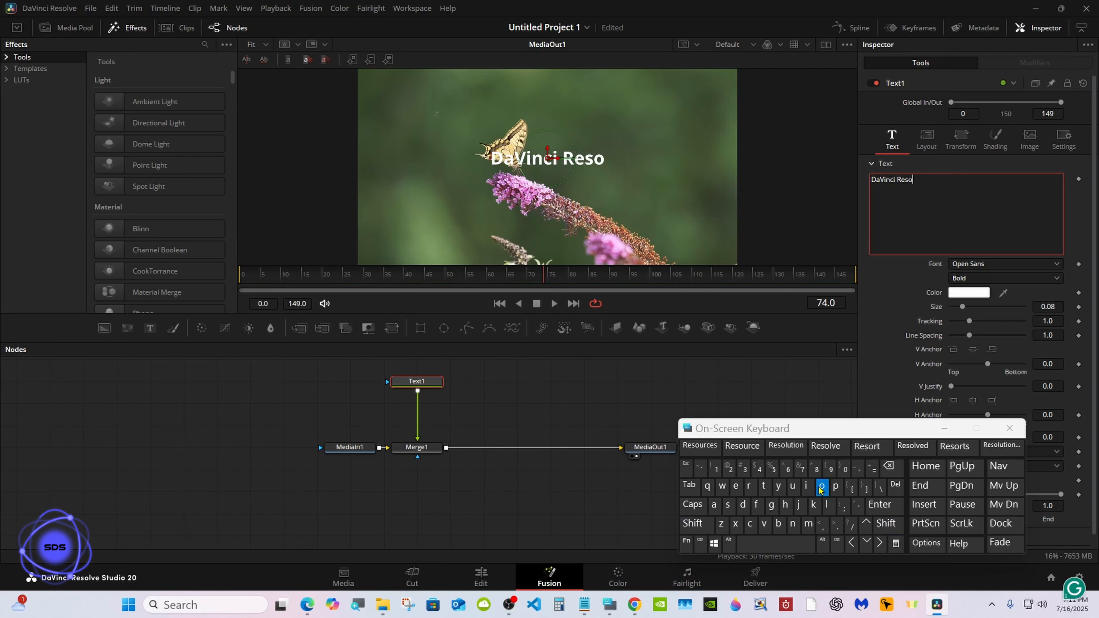
left_click(825, 445)
left_click_drag(861, 429, 725, 448)
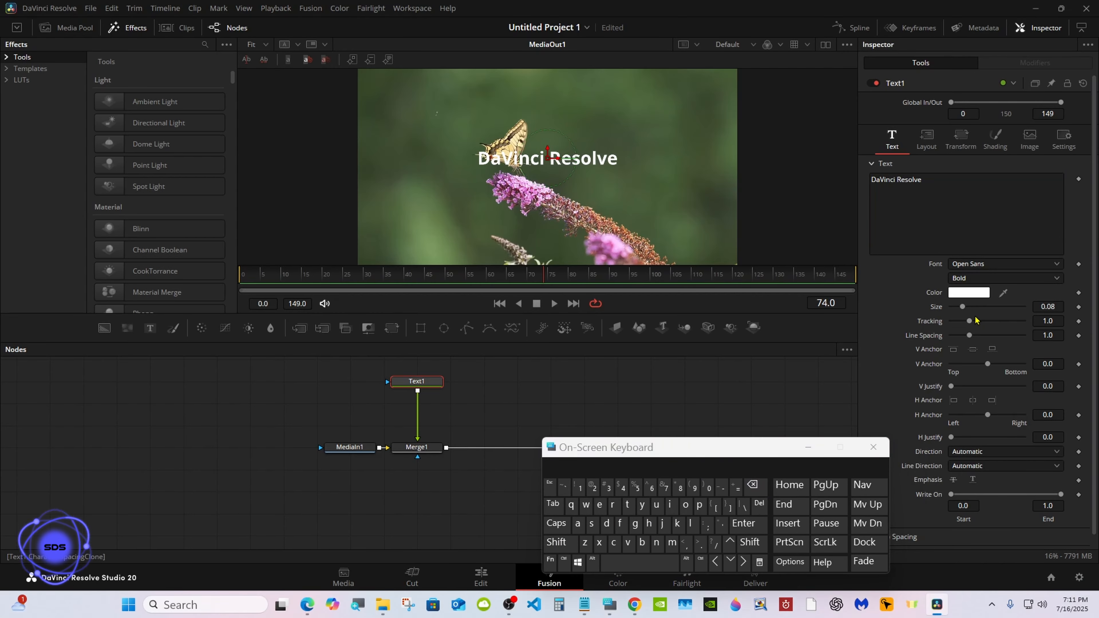
- Set the title's font to Arial Rounded MT Bold and its colour to light blue #55aaff
left_click(999, 263)
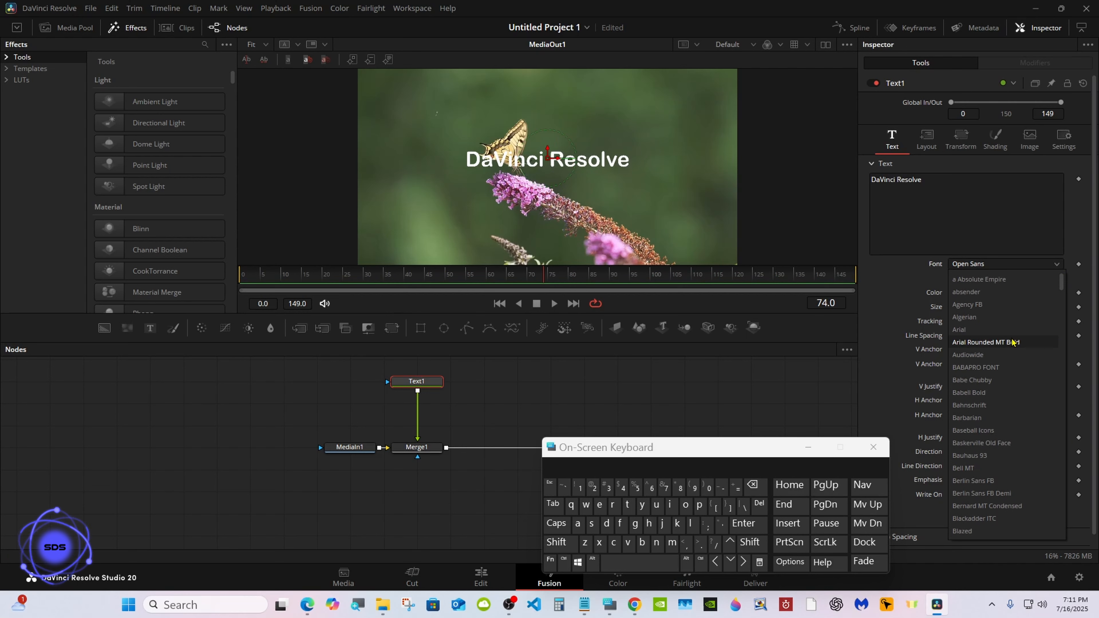
left_click(1012, 342)
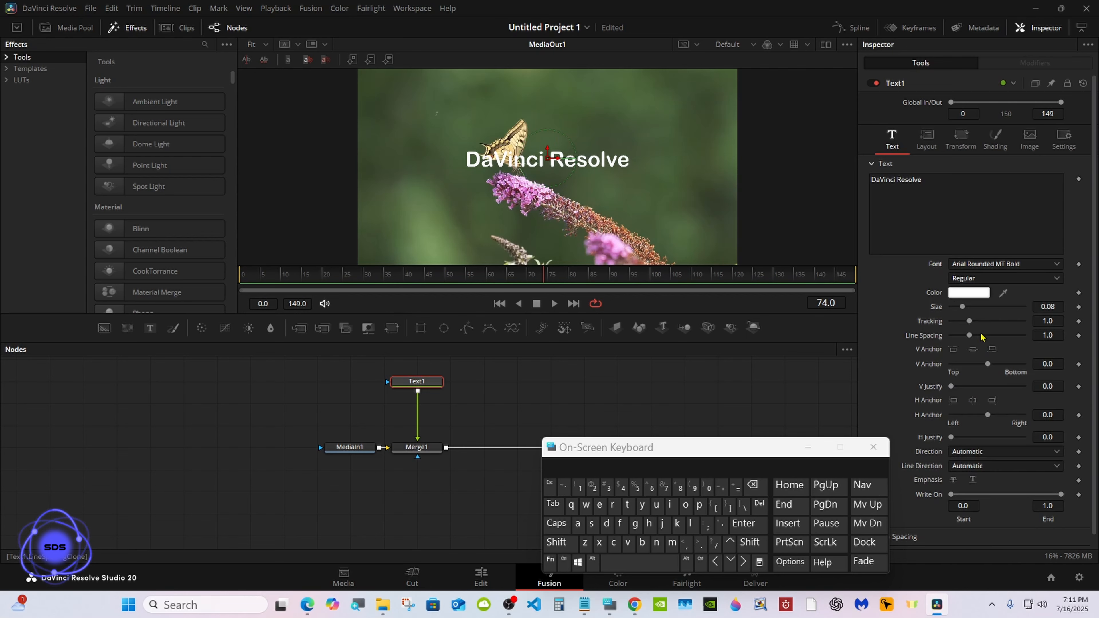
left_click(969, 294)
left_click(475, 293)
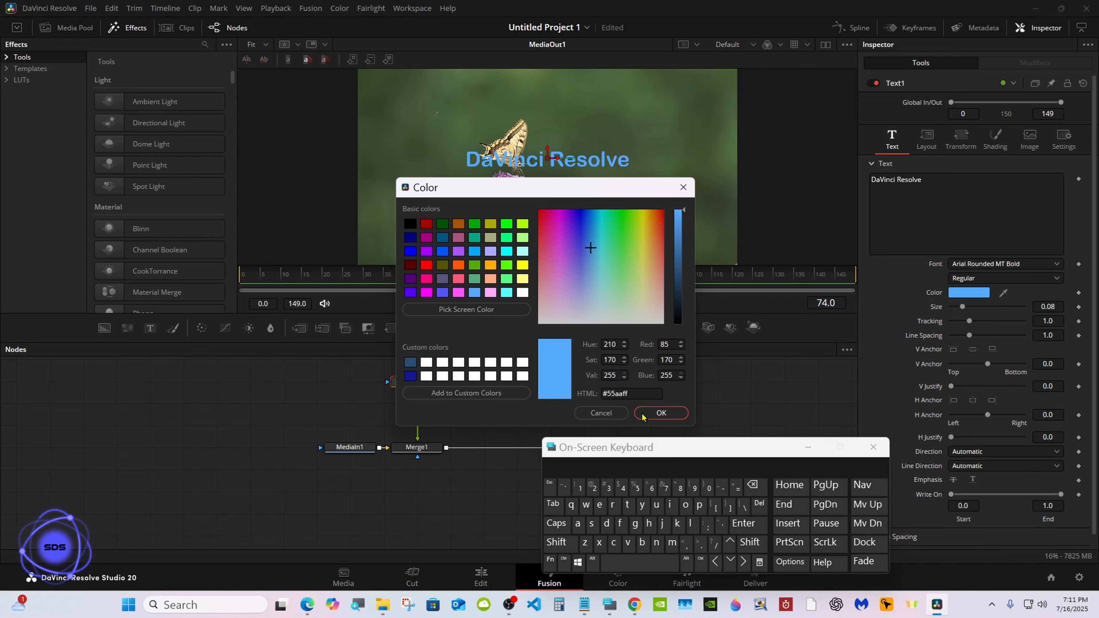
left_click(655, 414)
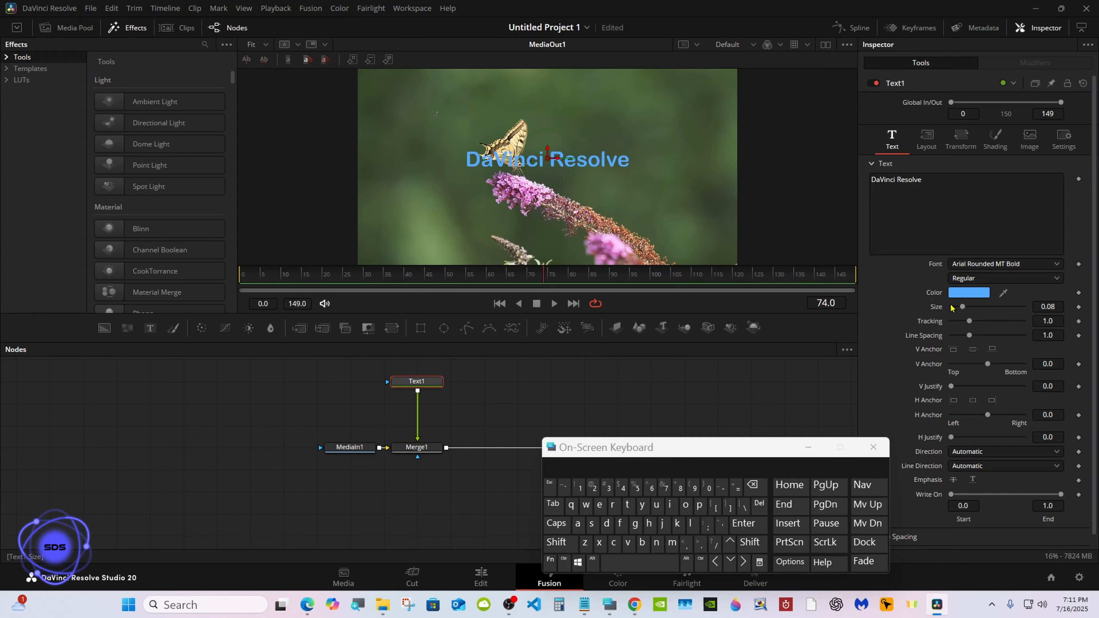
- Set the title's text size to 0.125
left_click_drag(962, 306, 969, 306)
left_click(1062, 306)
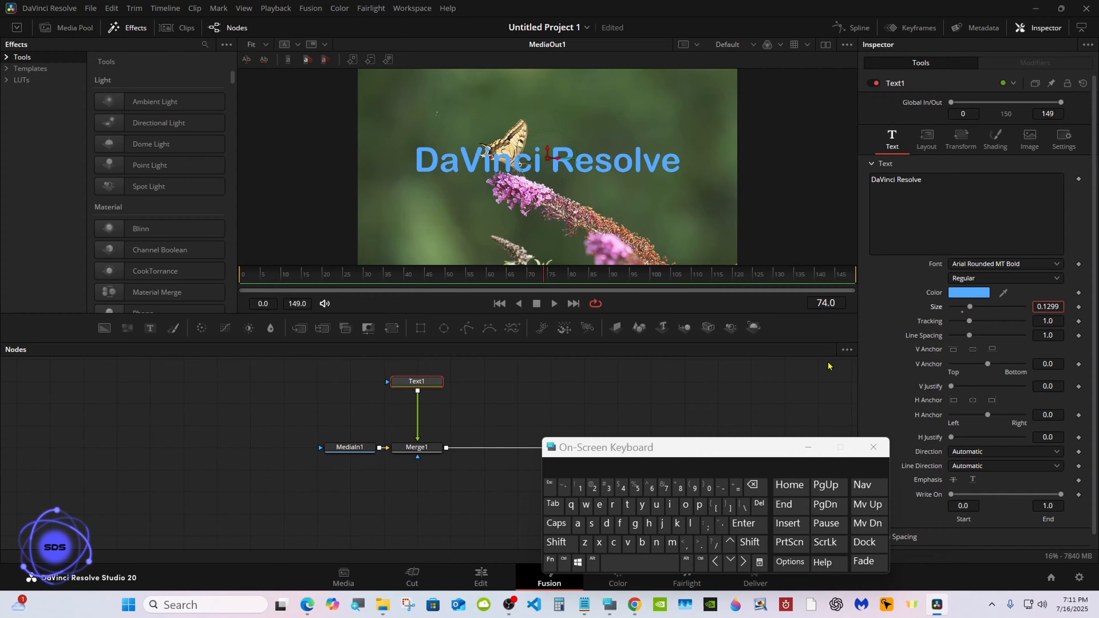
left_click(753, 485)
left_click(752, 486)
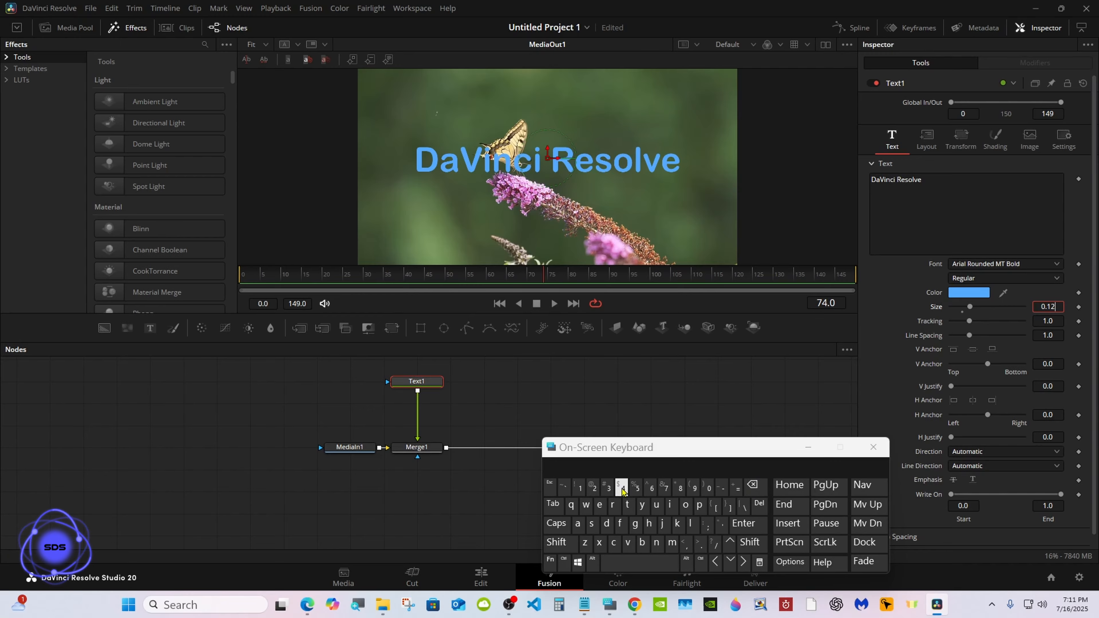
left_click(635, 487)
left_click(743, 523)
left_click_drag(665, 451, 702, 444)
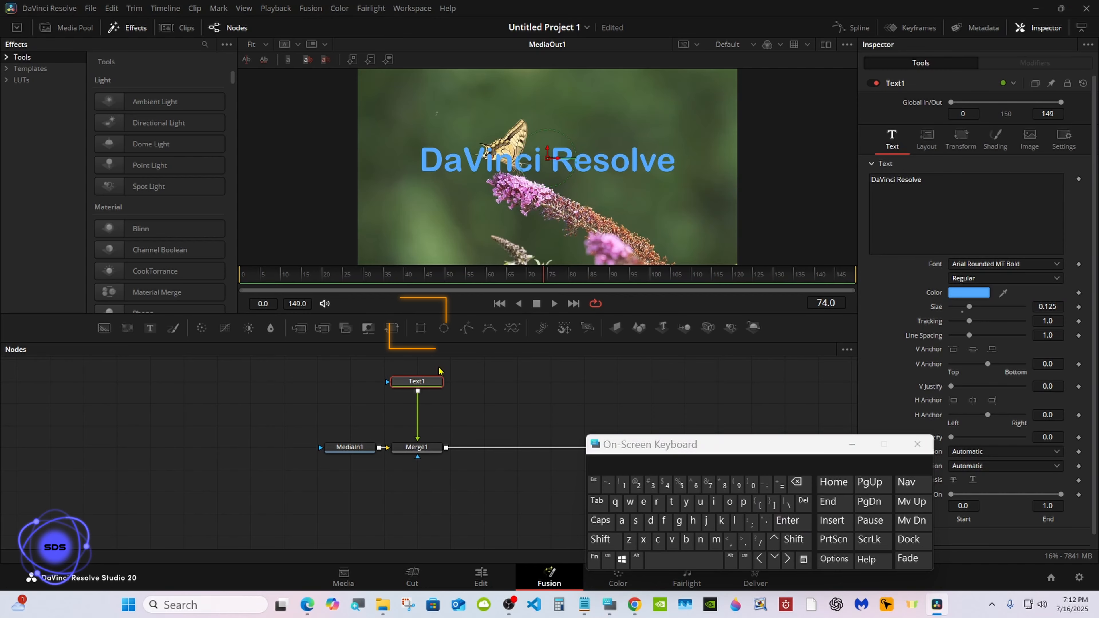
- Add a Rectangle mask to the Text1 node, round its corners with a Corner Radius of 1.0 and reduce its height
left_click(420, 330)
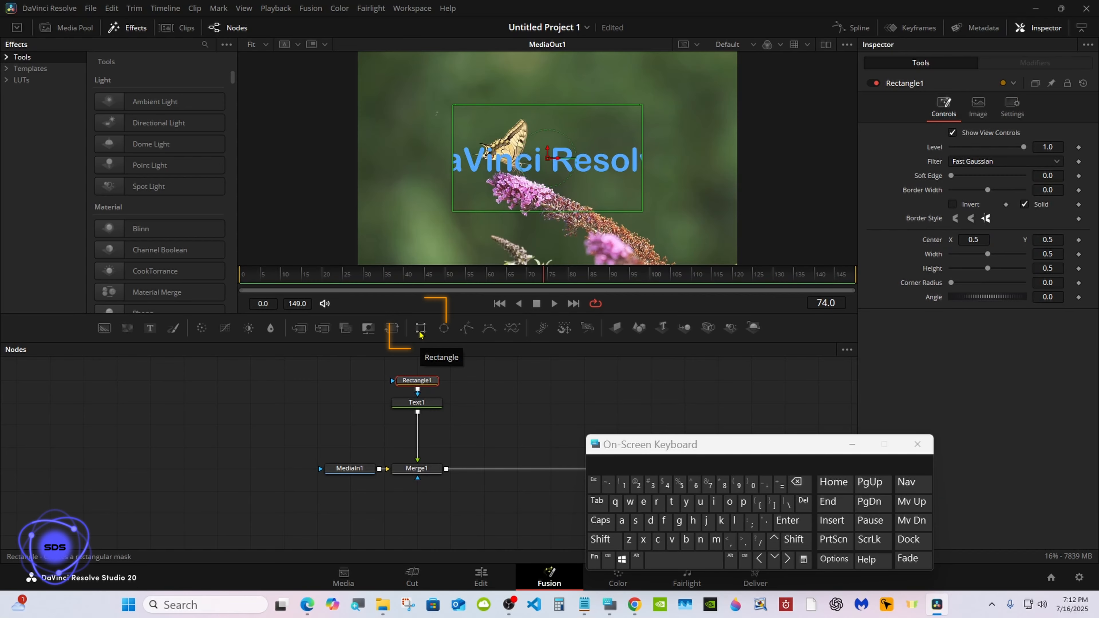
left_click_drag(669, 449, 576, 455)
mouse_move(951, 282)
left_mouse_down()
mouse_move(1029, 282)
mouse_move(947, 291)
left_mouse_up()
- Set the rectangle mask's height to exactly 0.3
left_click(1058, 289)
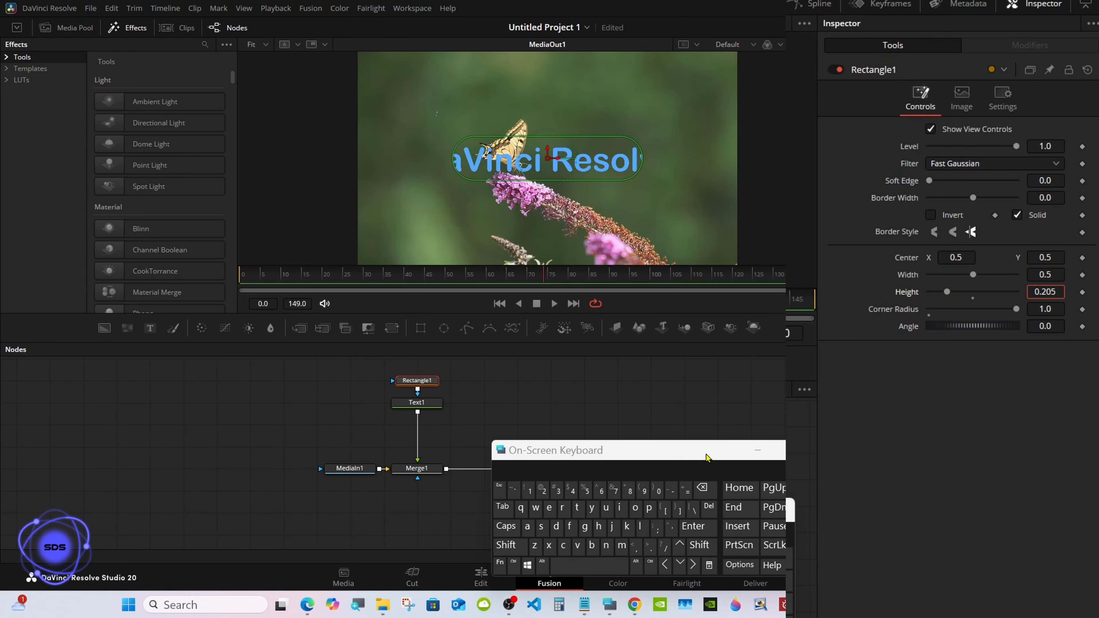
left_click(702, 488)
left_click(701, 488)
left_click(702, 488)
left_click(557, 491)
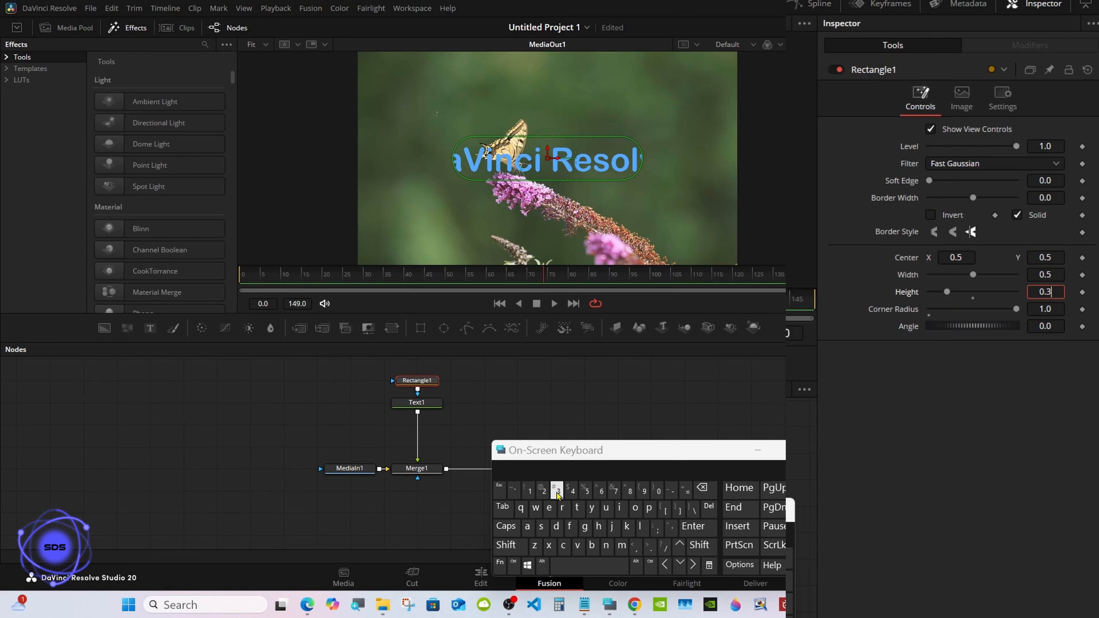
left_click(693, 525)
left_click_drag(639, 451, 774, 447)
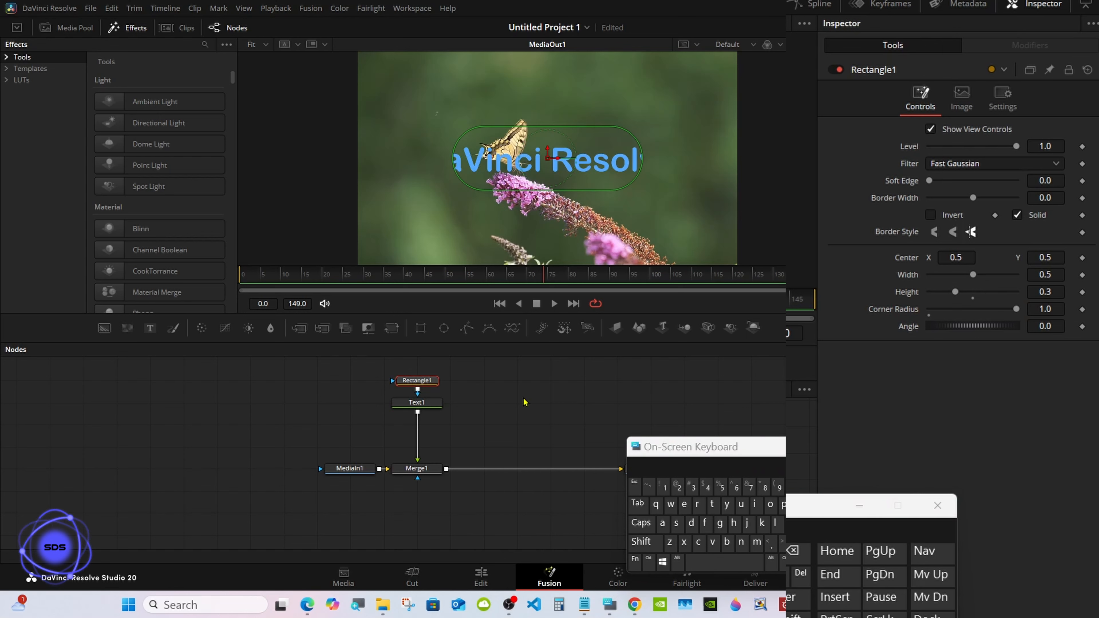
left_click_drag(758, 449, 656, 469)
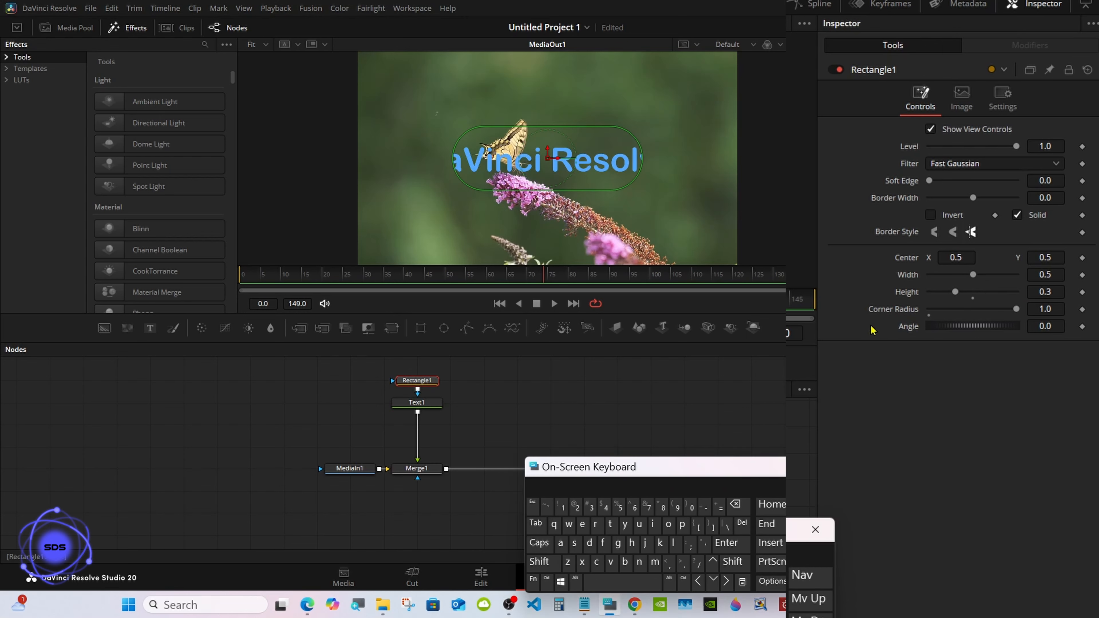
- Apply an XY Path modifier to the rectangle mask's Center and remove the keyframes from its X and Y values
right_click(907, 262)
mouse_move(935, 318)
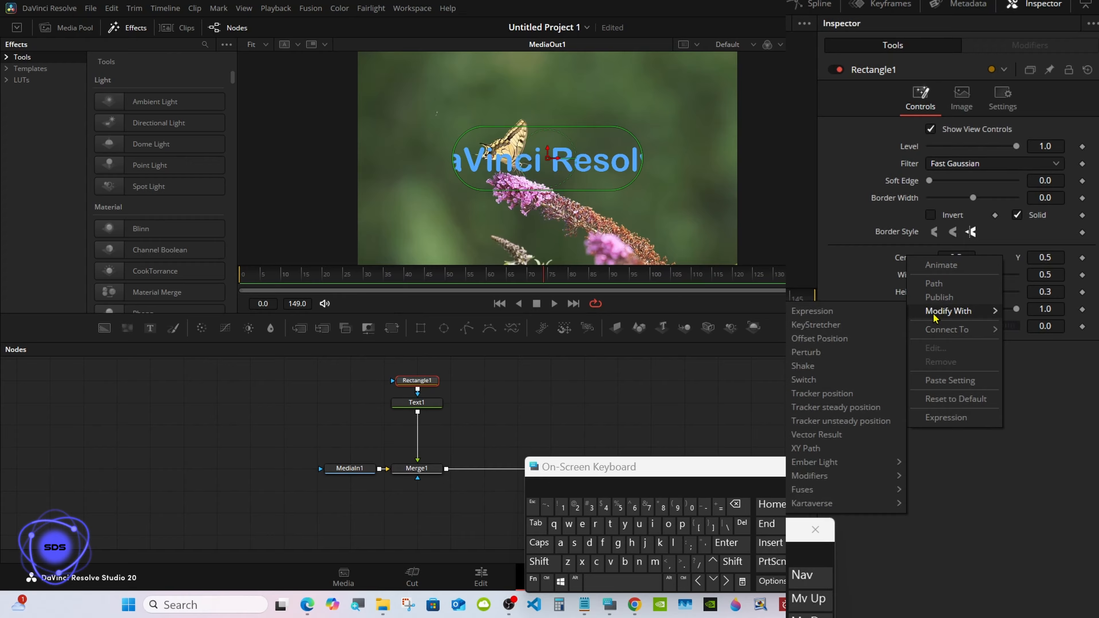
left_click(828, 450)
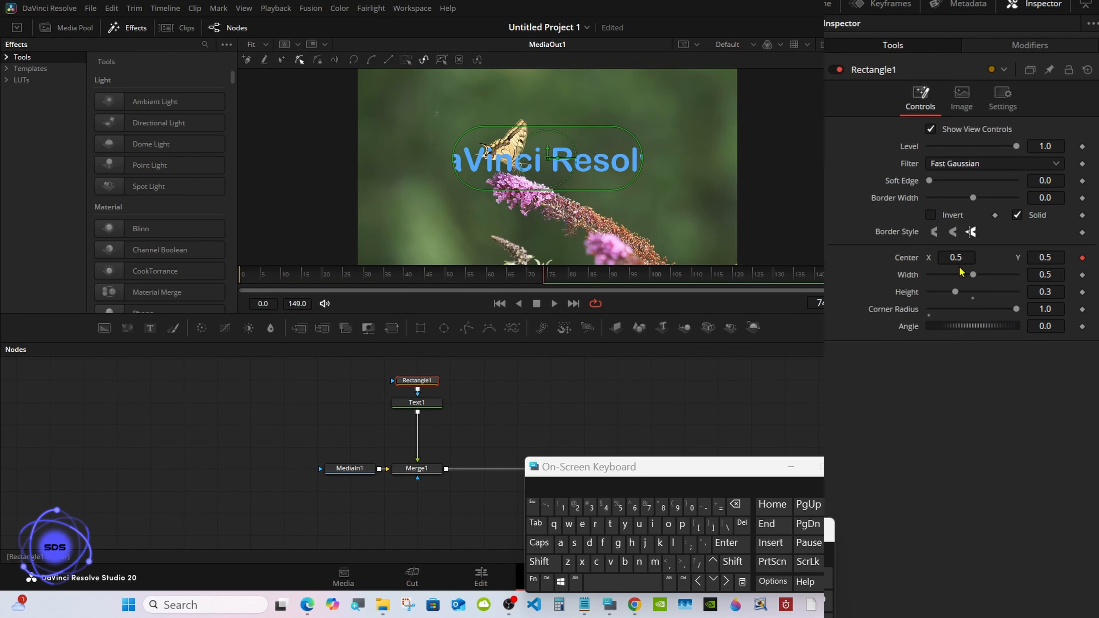
left_click(1033, 53)
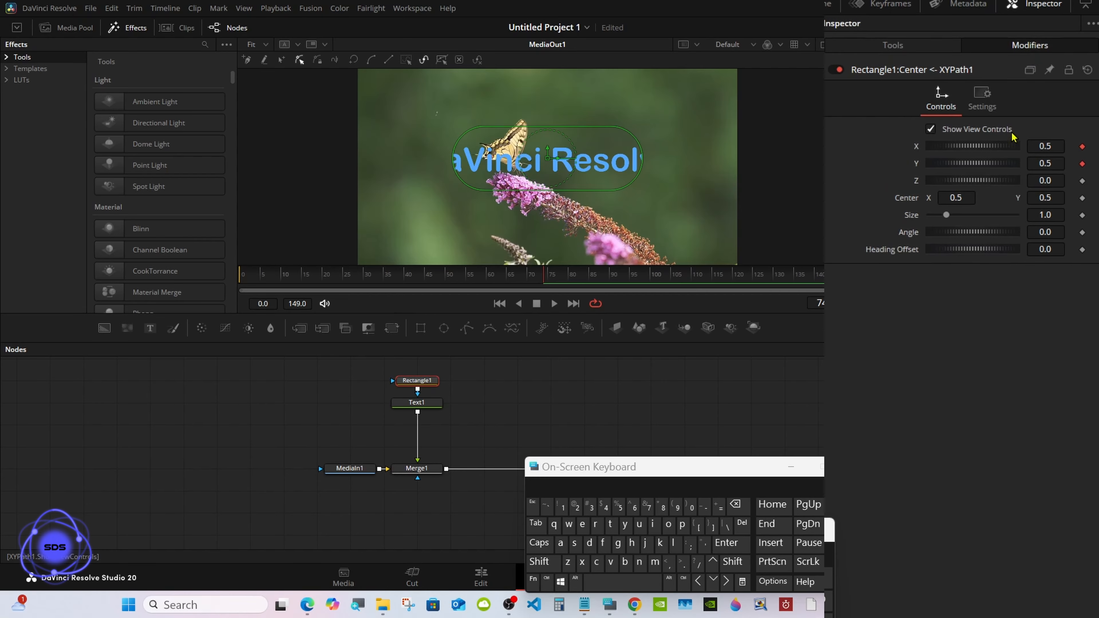
left_click(1082, 147)
left_click(1082, 164)
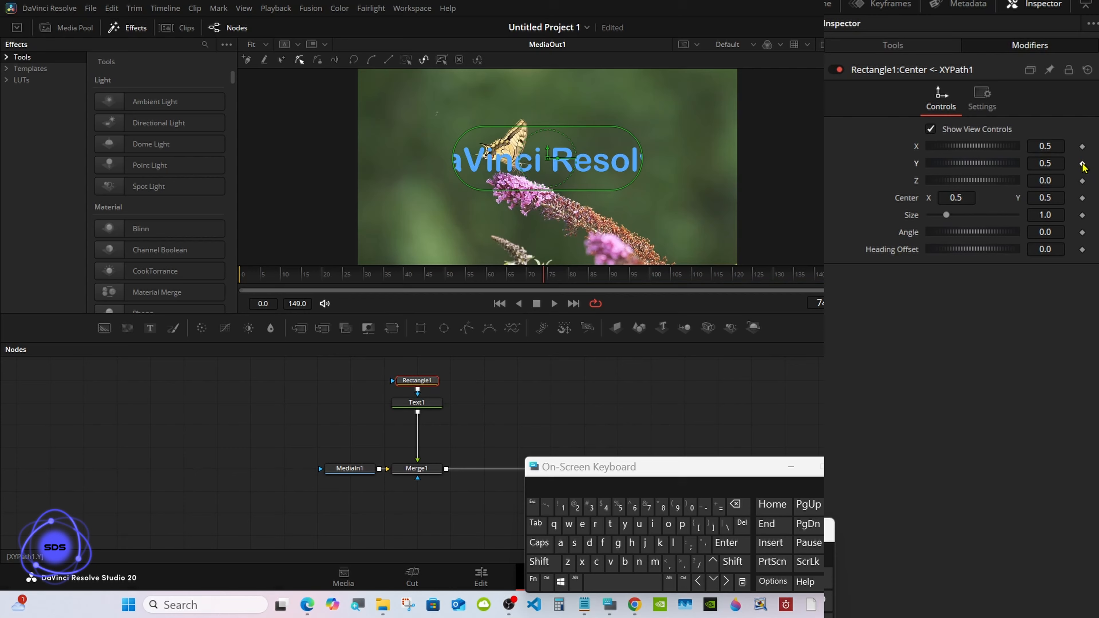
- Modify the X value of the XY Path with Anim Curves
right_click(915, 151)
mouse_move(944, 204)
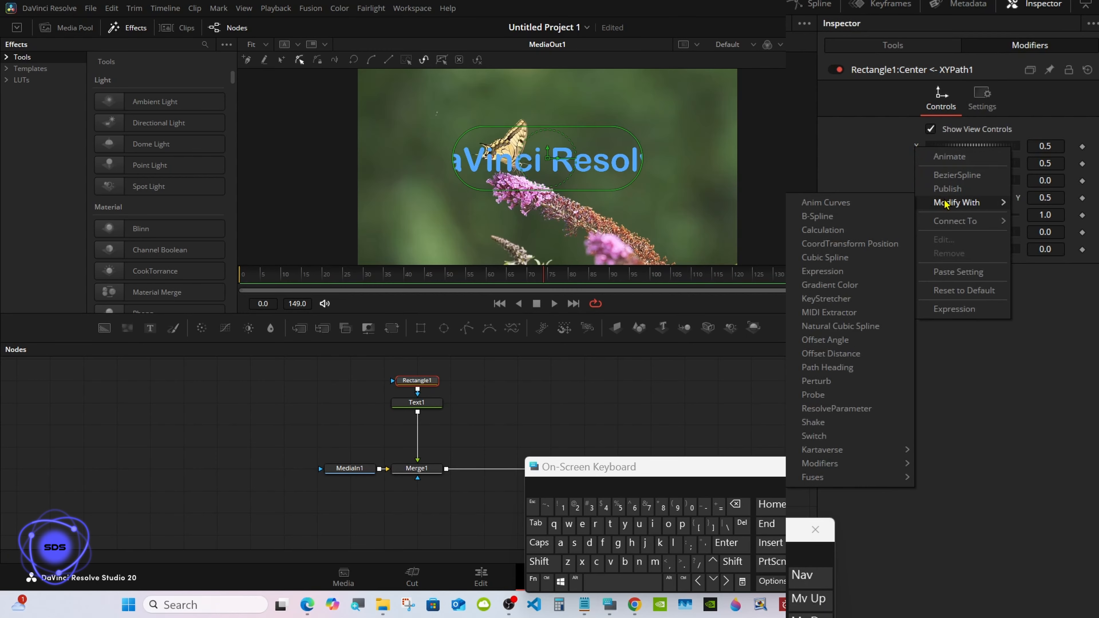
left_click(884, 205)
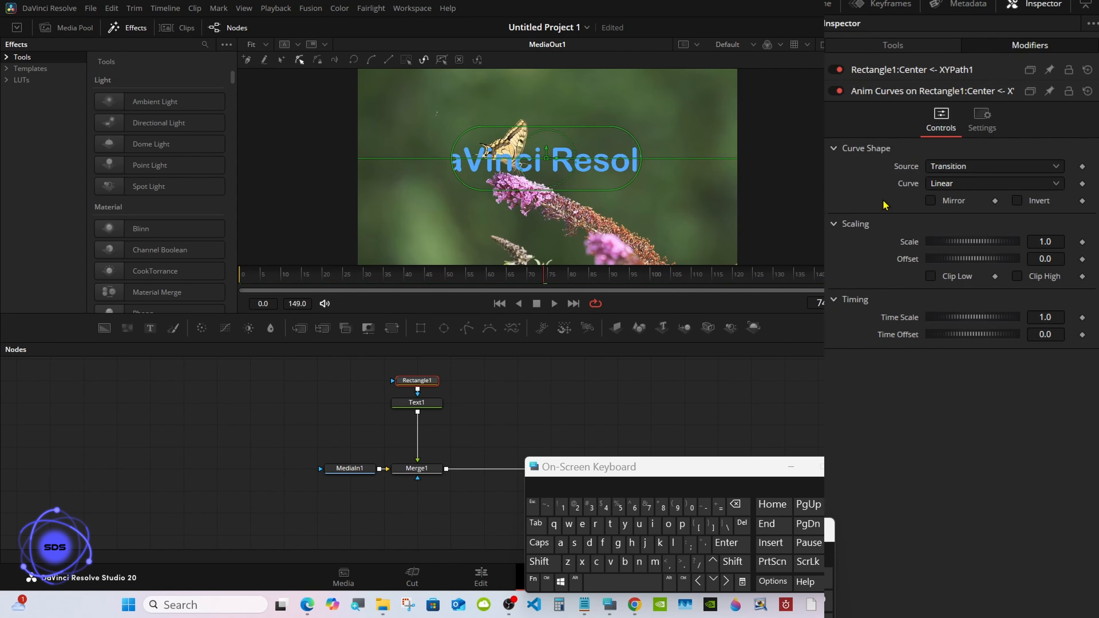
- Set the Anim Curves Offset to -0.261 and Scale to 1.522 so the mask starts and ends outside the frame
left_click(341, 284)
left_click_drag(342, 284, 239, 277)
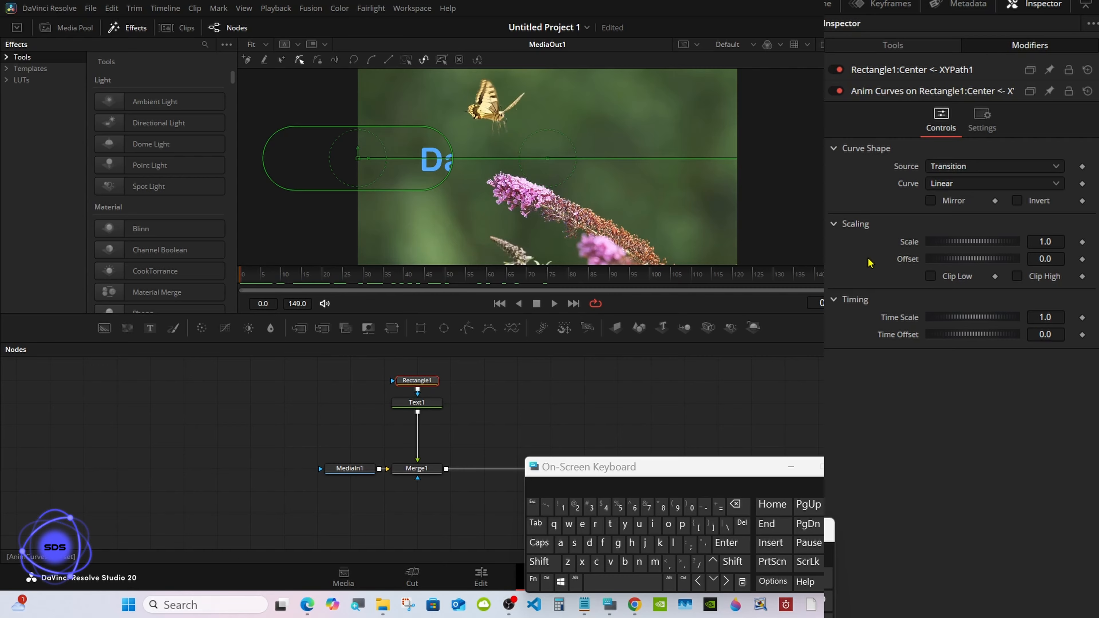
left_click_drag(982, 262, 977, 263)
left_click_drag(1043, 259, 1023, 259)
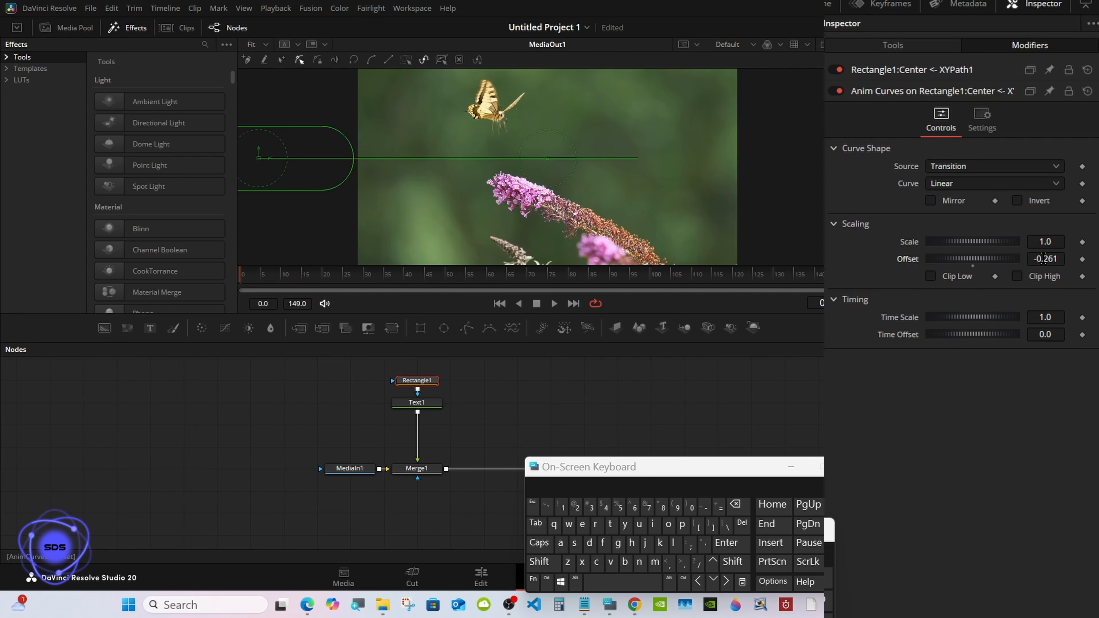
left_click_drag(736, 284, 820, 281)
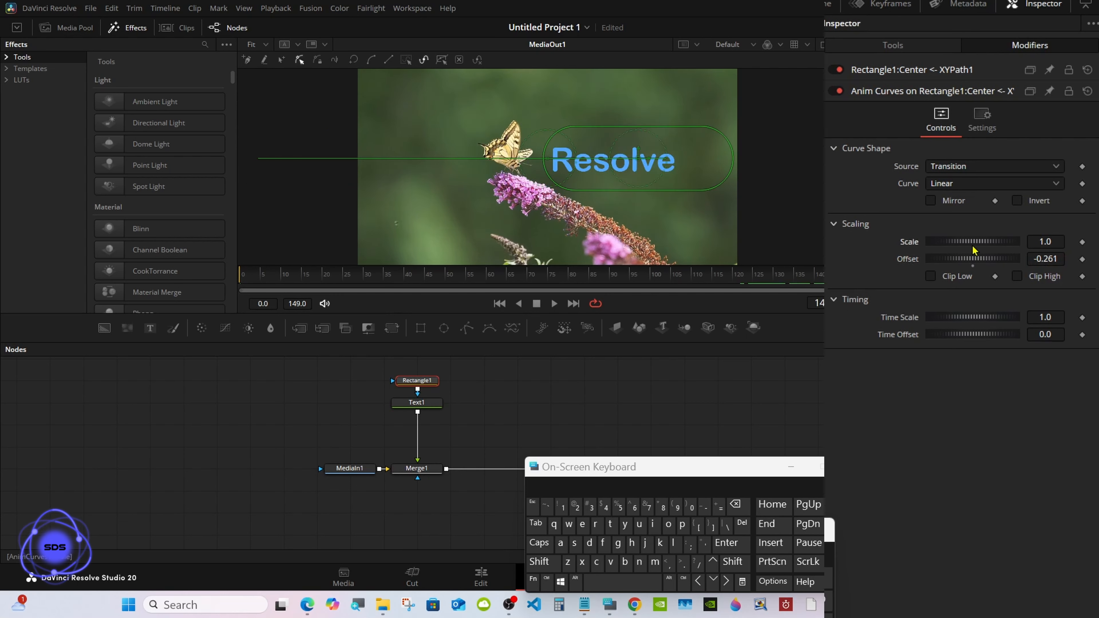
left_click_drag(971, 245, 991, 244)
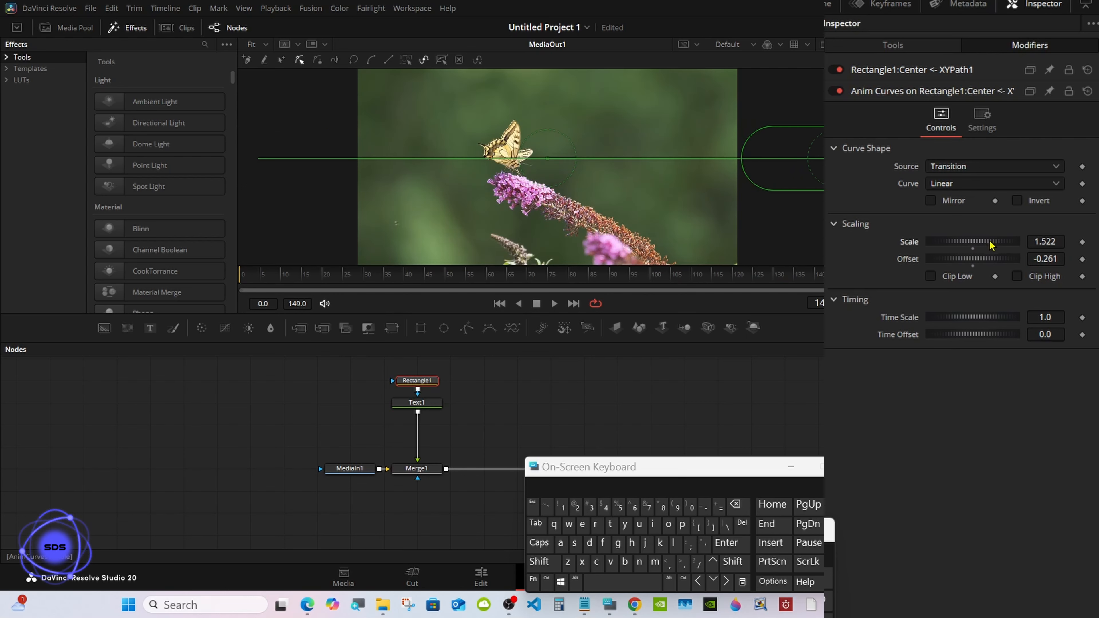
- With the playhead at frame 68, set the rectangle mask's width to 0.45
left_click(519, 275)
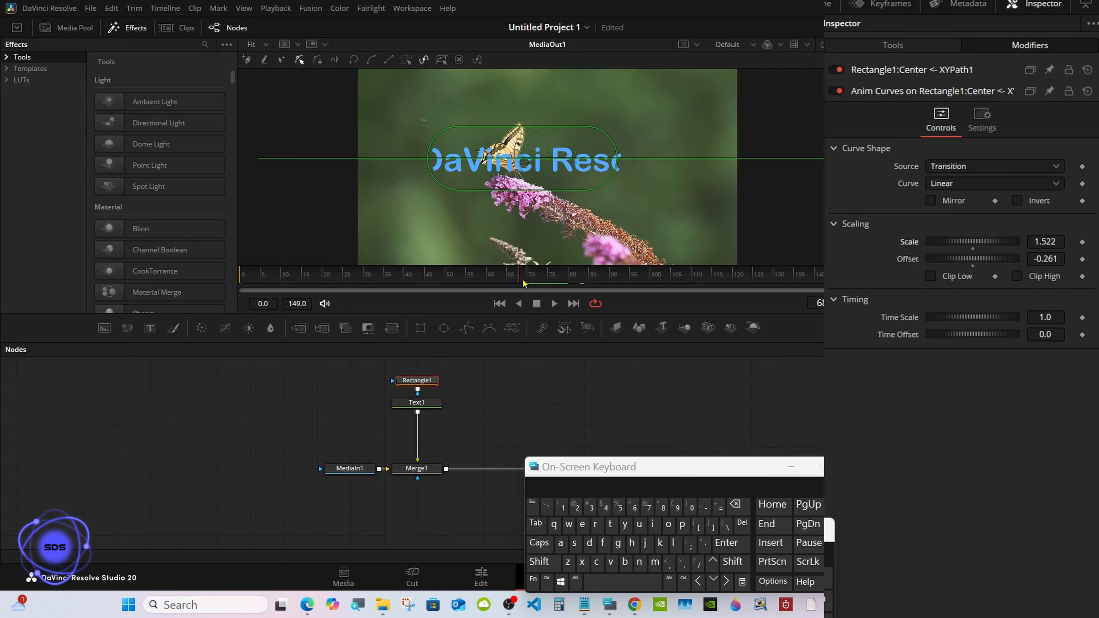
left_click(892, 46)
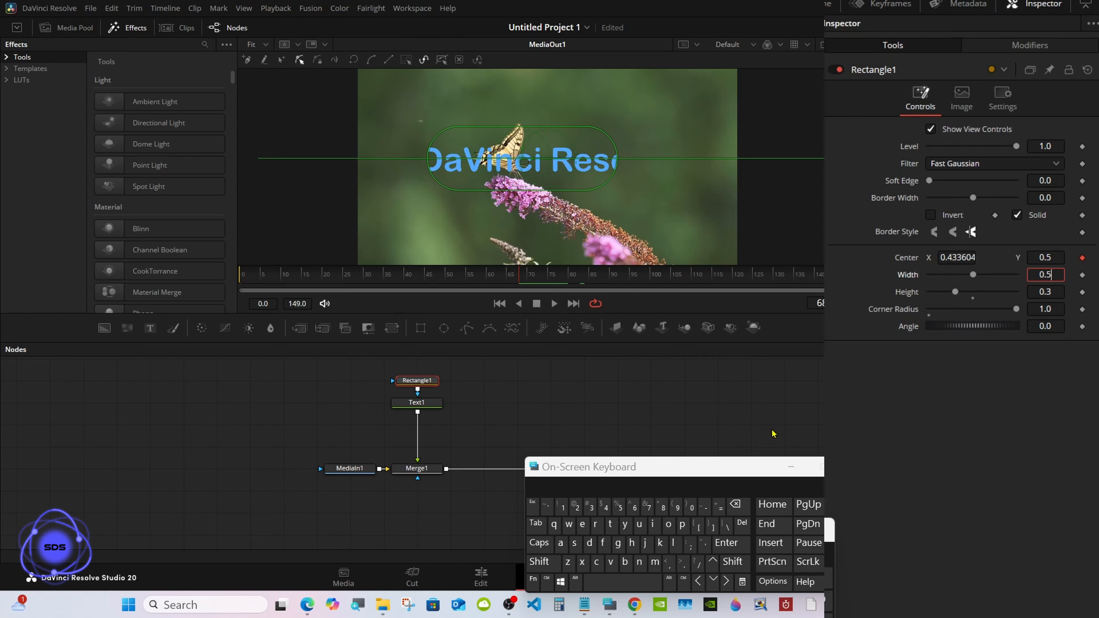
left_click(735, 504)
left_click(605, 506)
left_click(619, 506)
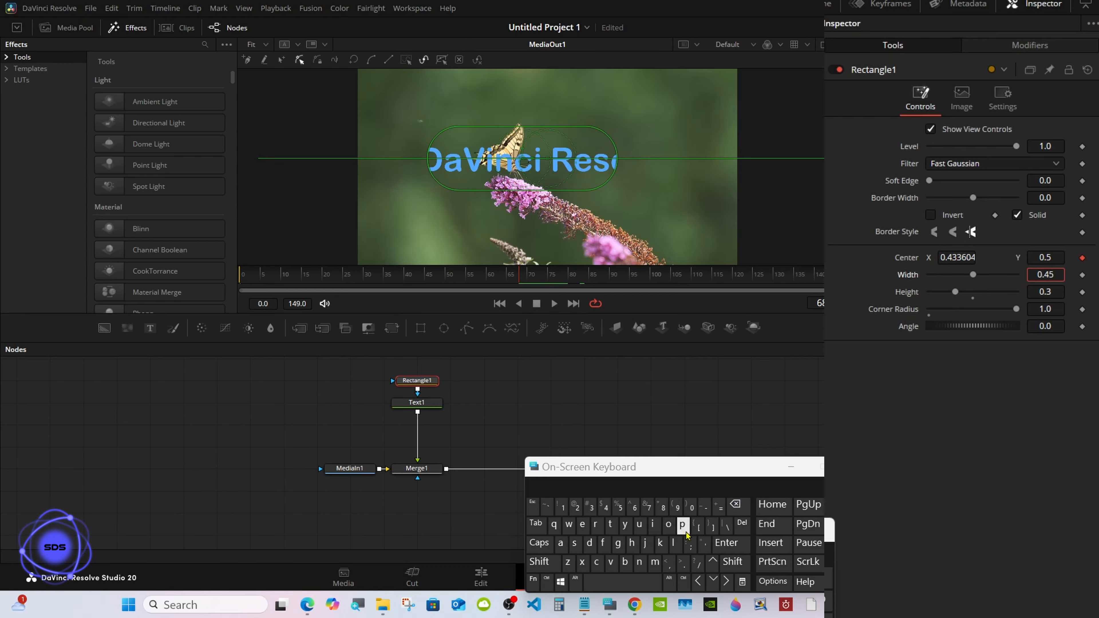
left_click(727, 543)
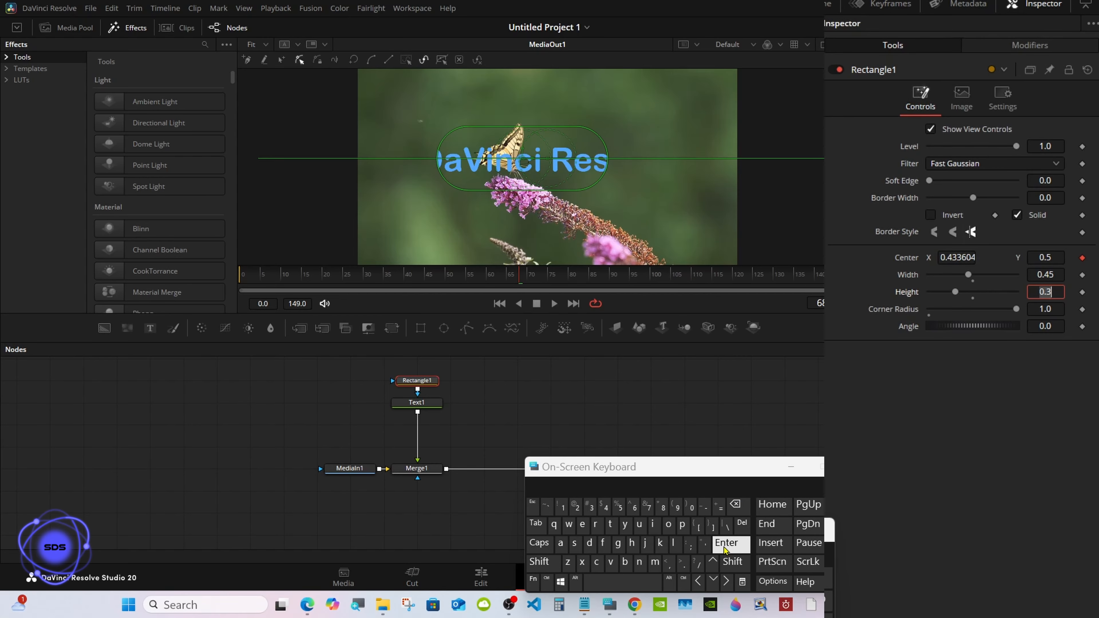
- Copy the Text1 and Rectangle1 nodes together and paste them as instances beside the originals
left_click_drag(646, 471, 810, 434)
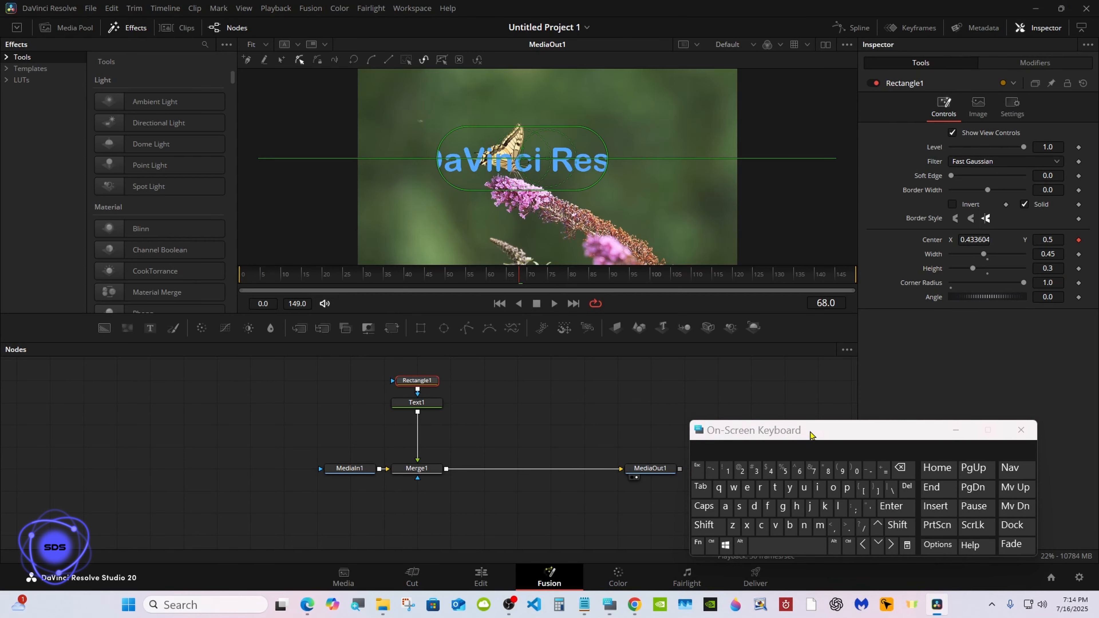
left_click_drag(366, 358, 428, 414)
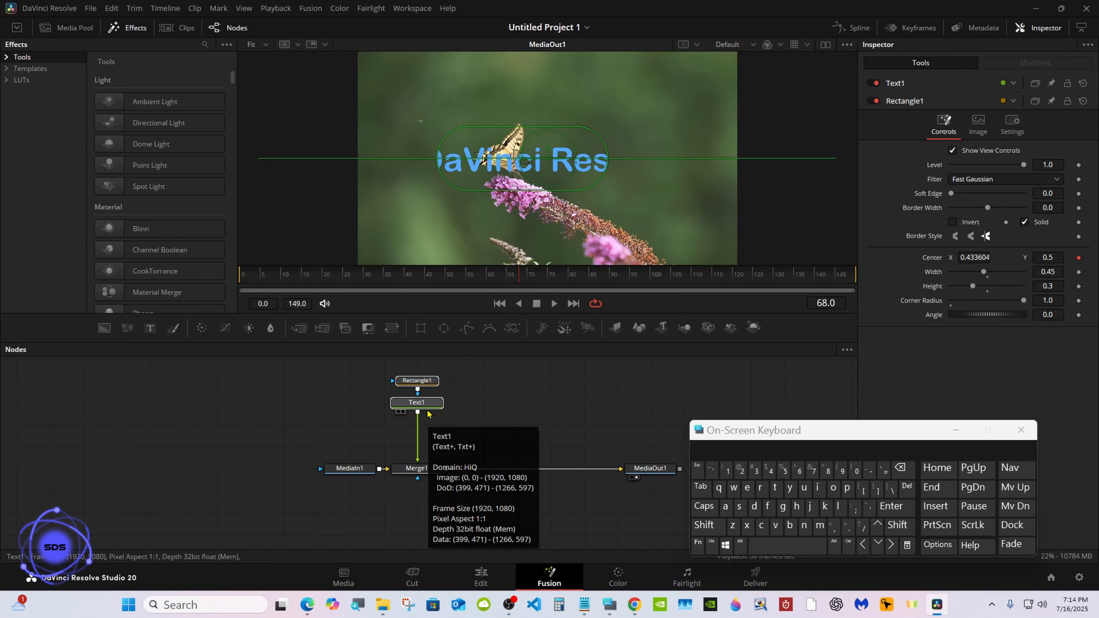
right_click(426, 405)
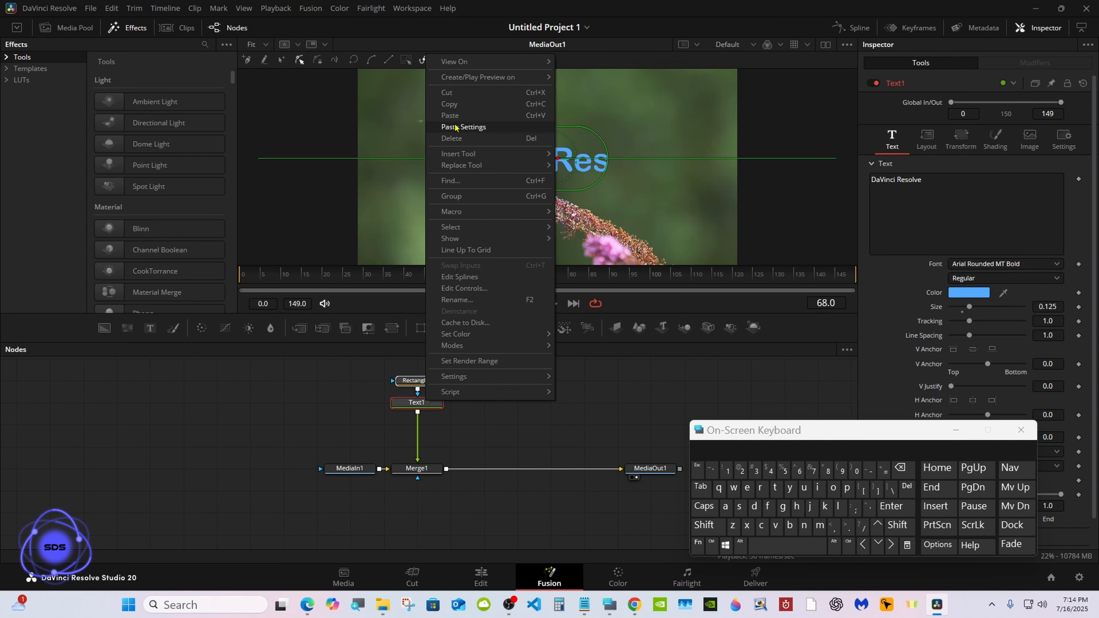
left_click(457, 108)
left_click(495, 407)
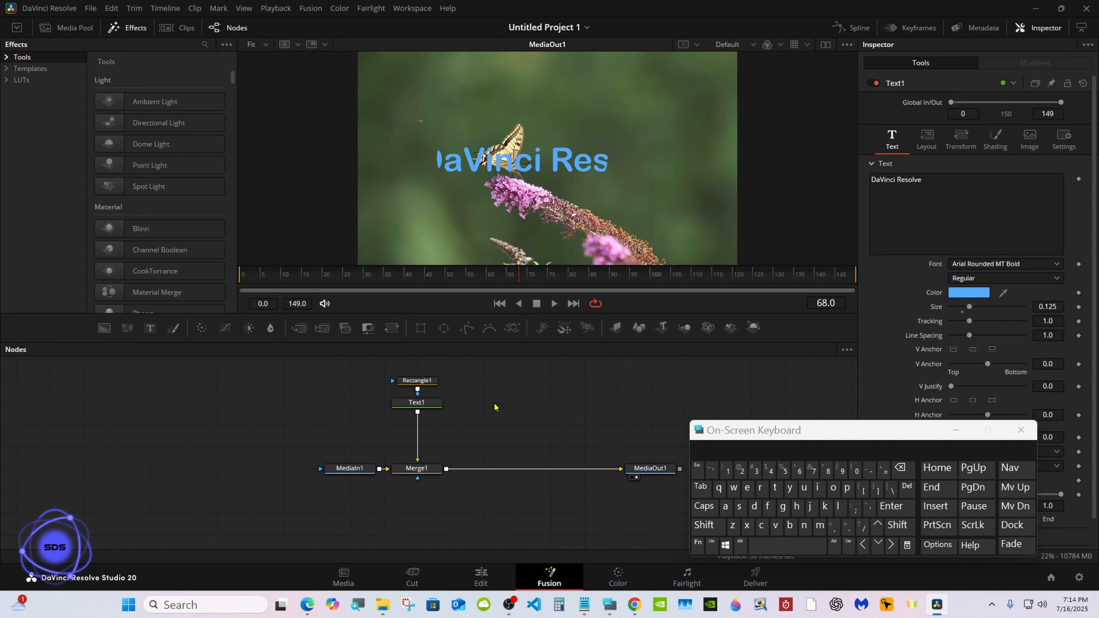
right_click(493, 407)
left_click(526, 580)
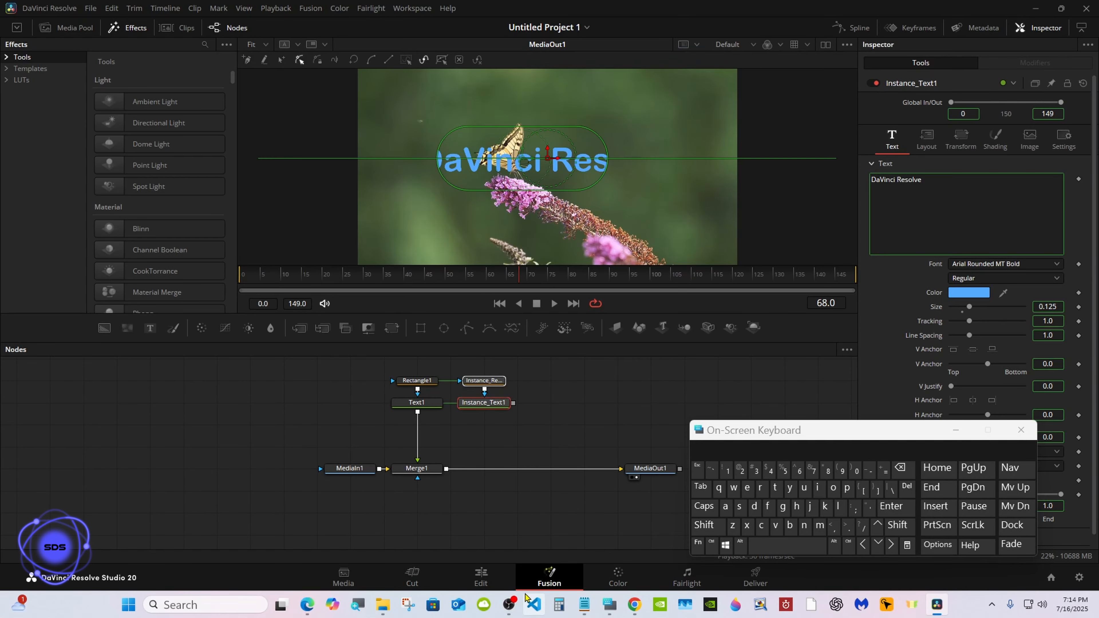
- Merge the instanced text over Merge1's output through a new Merge node ahead of MediaOut1
left_click_drag(766, 441, 646, 473)
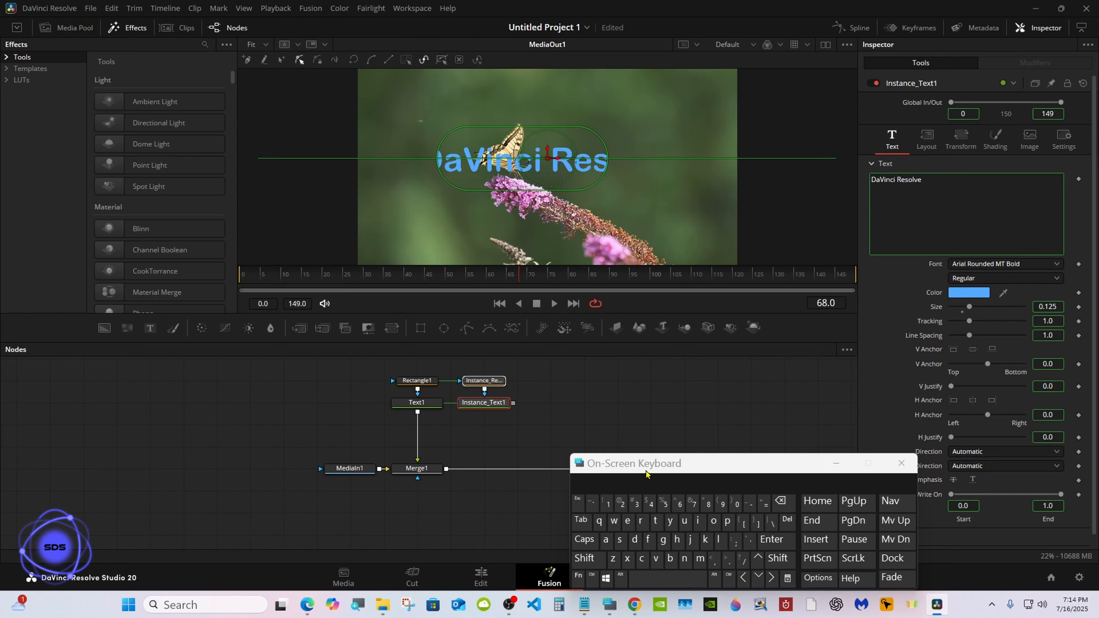
left_click_drag(642, 473, 672, 473)
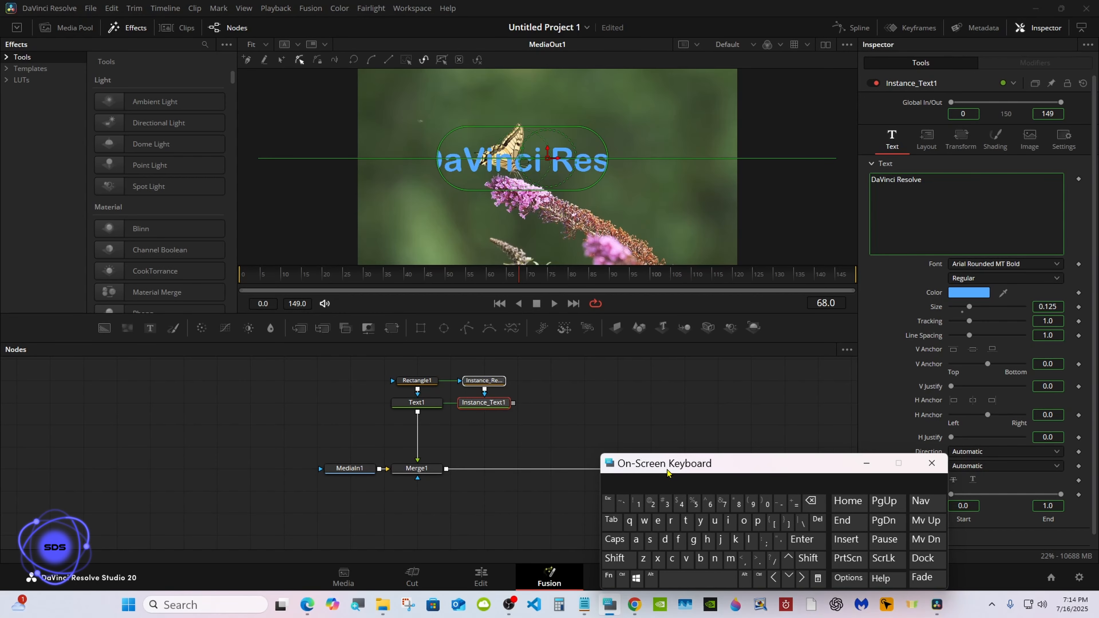
left_click(517, 411)
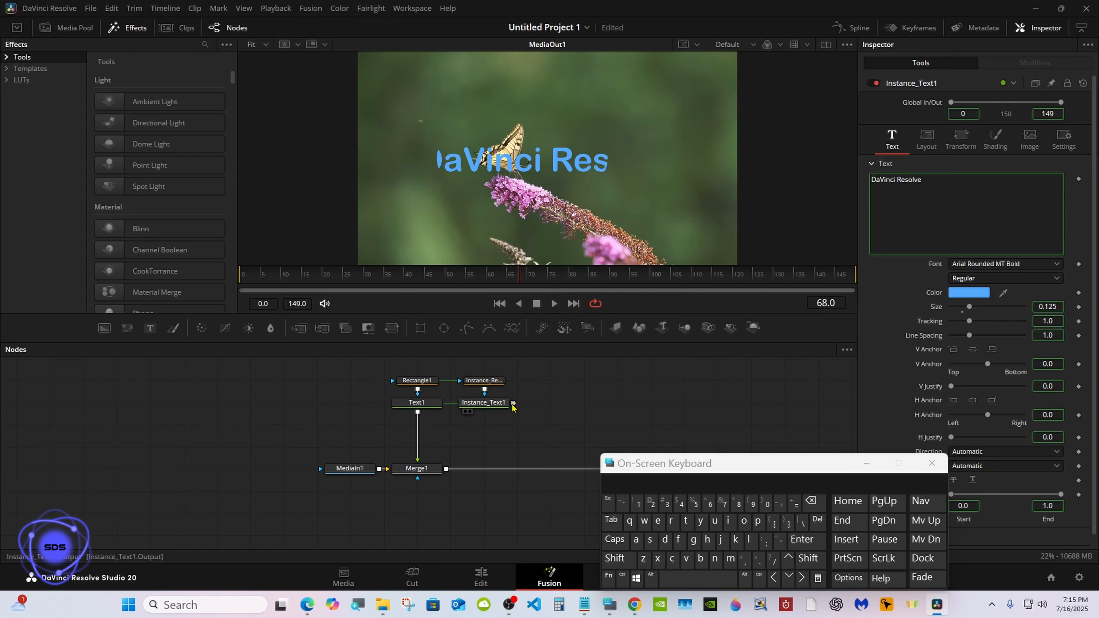
left_click_drag(514, 407, 446, 471)
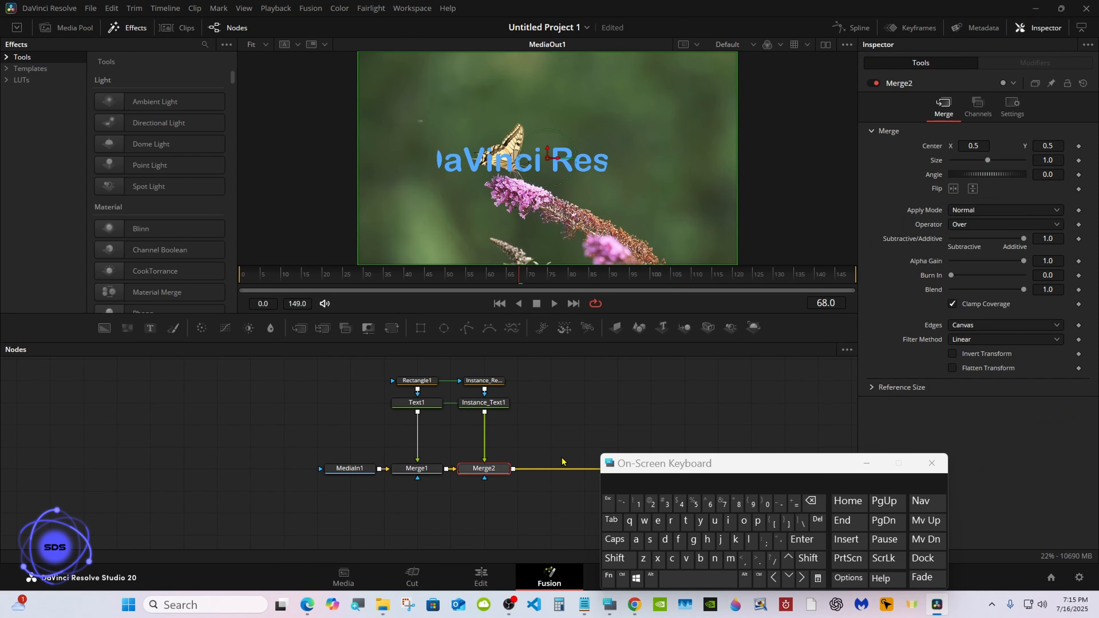
- Deinstance the Soft Edge, Border Width and Invert parameters of the instanced rectangle mask
left_click_drag(621, 466, 657, 489)
left_click(492, 383)
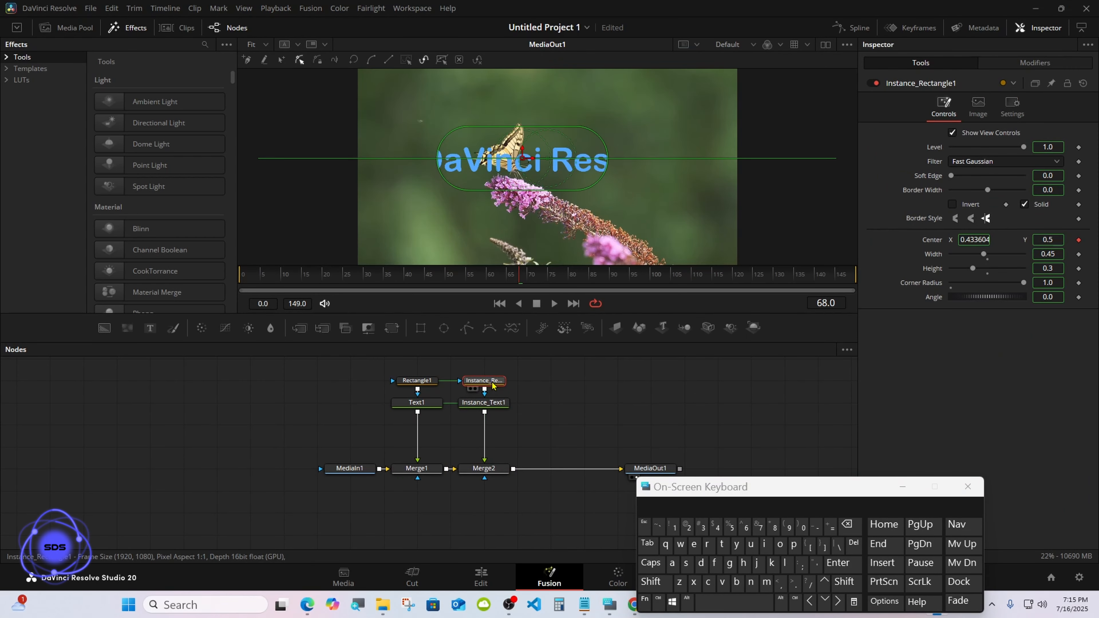
right_click(906, 184)
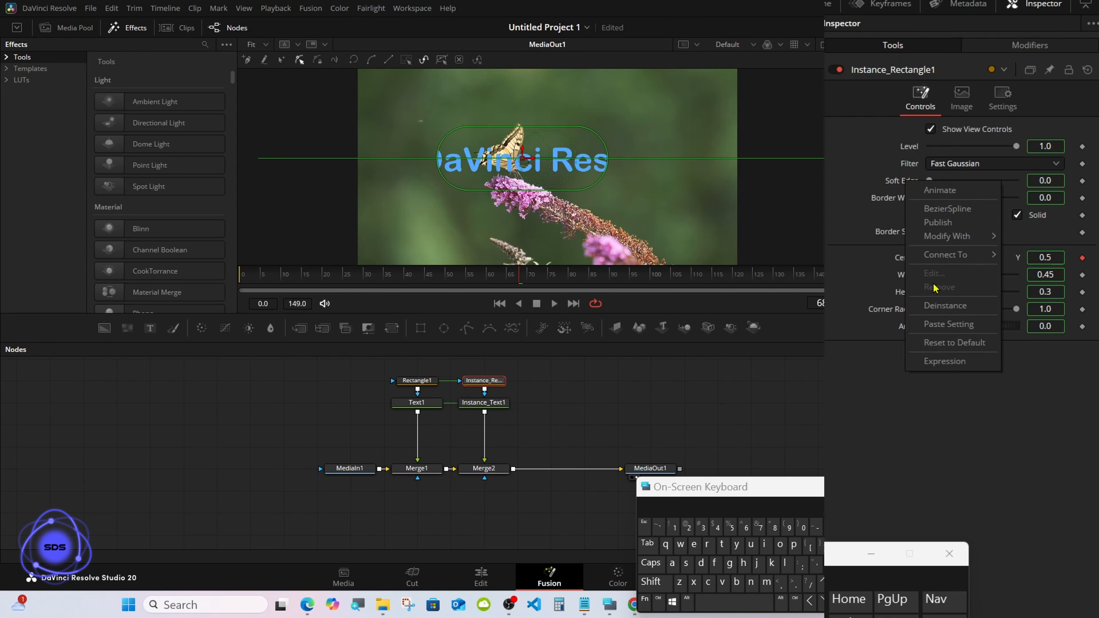
left_click(939, 306)
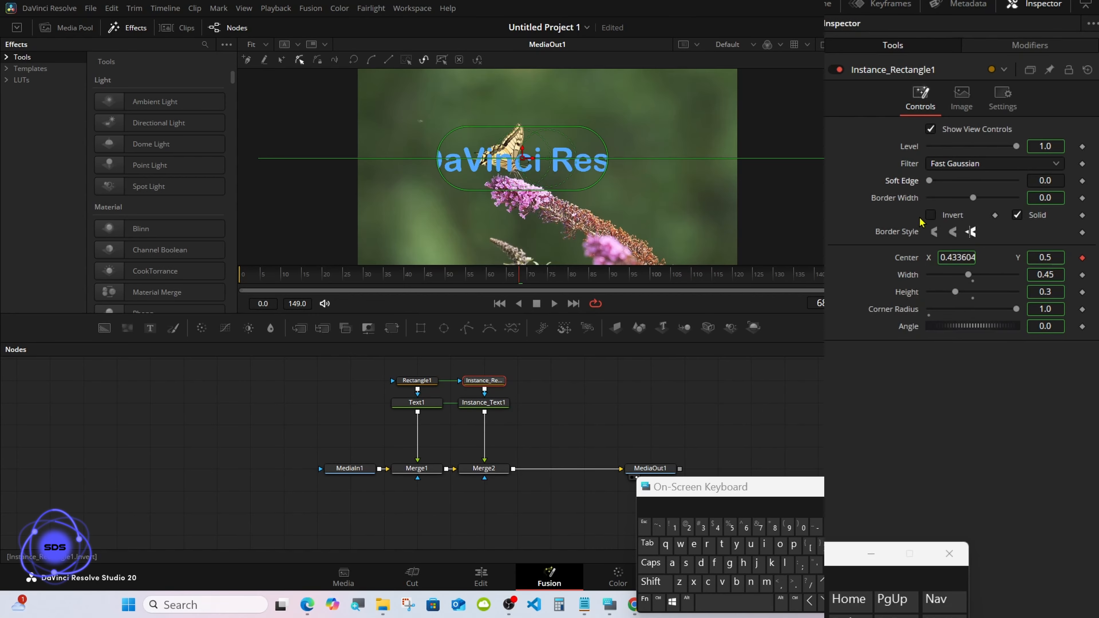
right_click(907, 204)
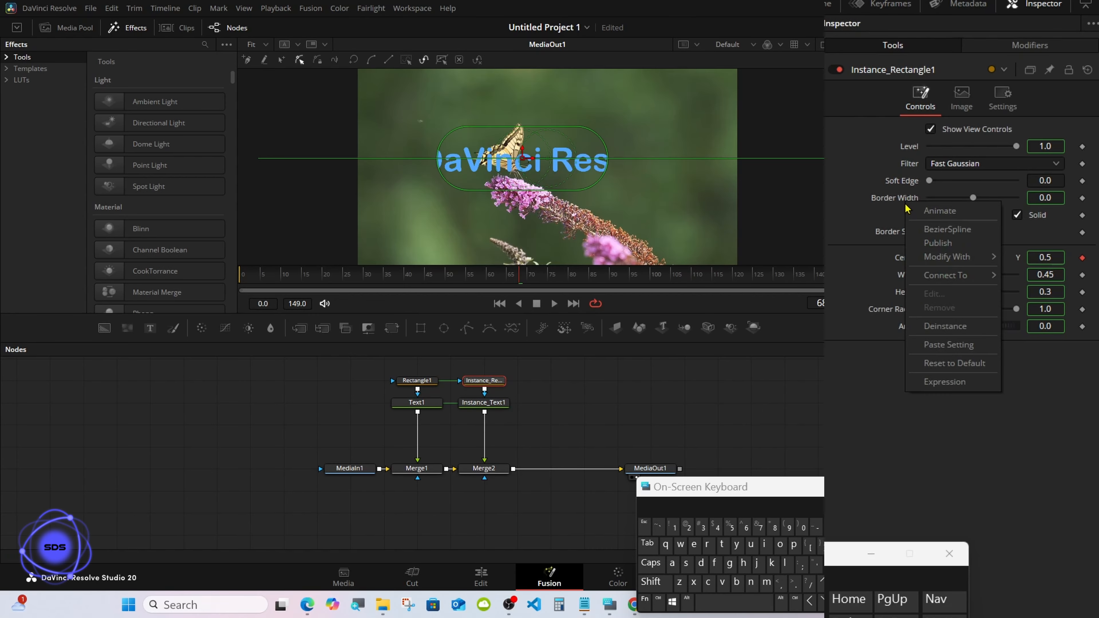
left_click(937, 328)
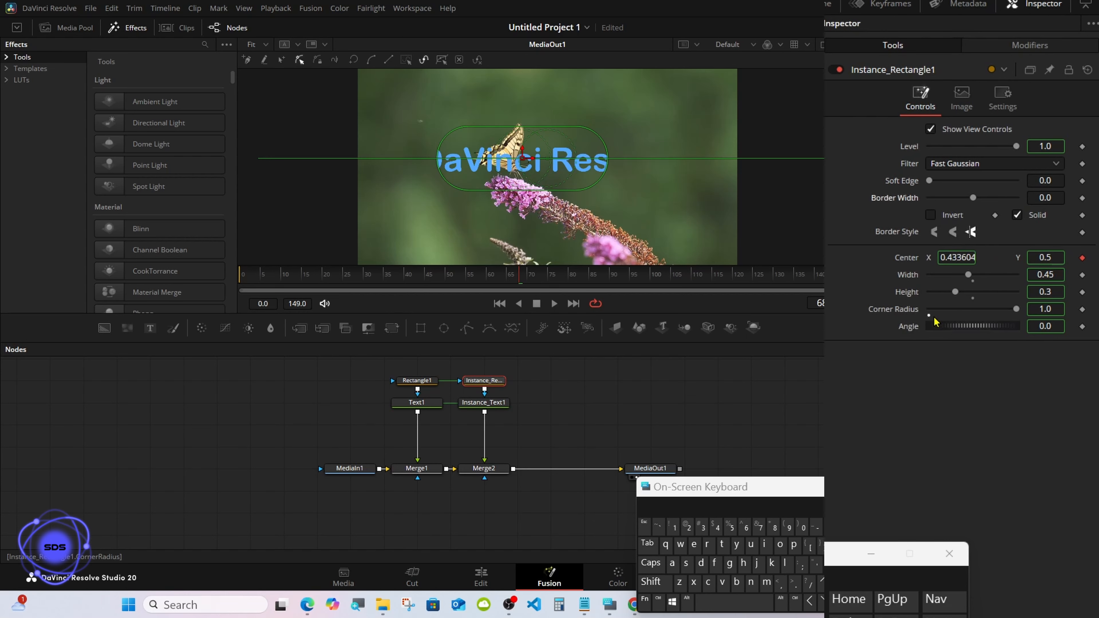
right_click(959, 215)
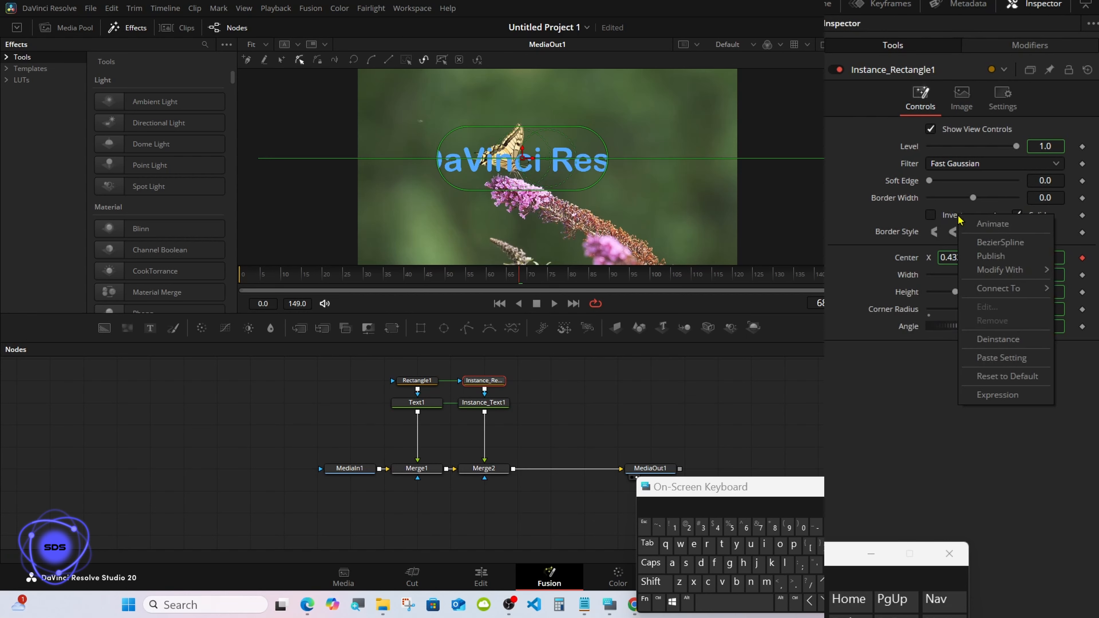
left_click(995, 340)
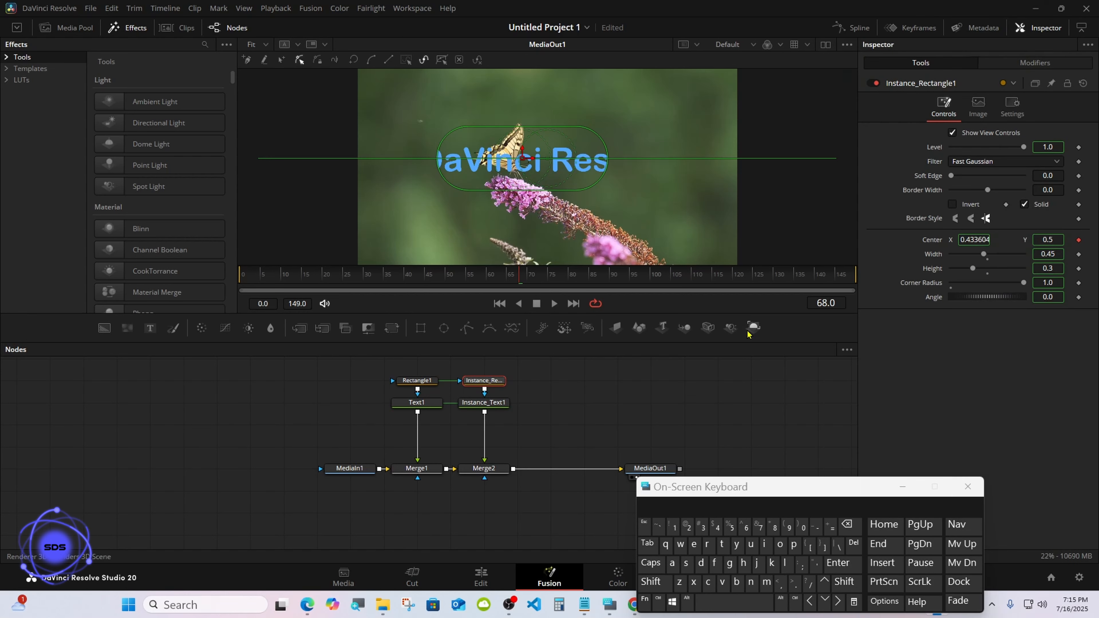
- Turn on Invert for the original Rectangle1 mask
left_click(405, 381)
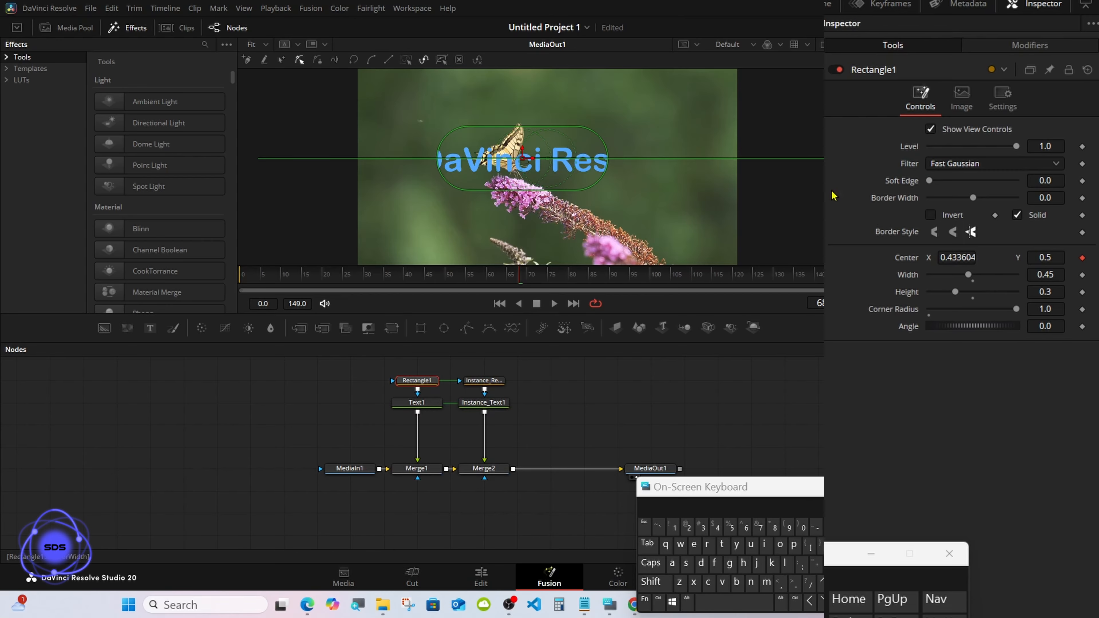
left_click(952, 205)
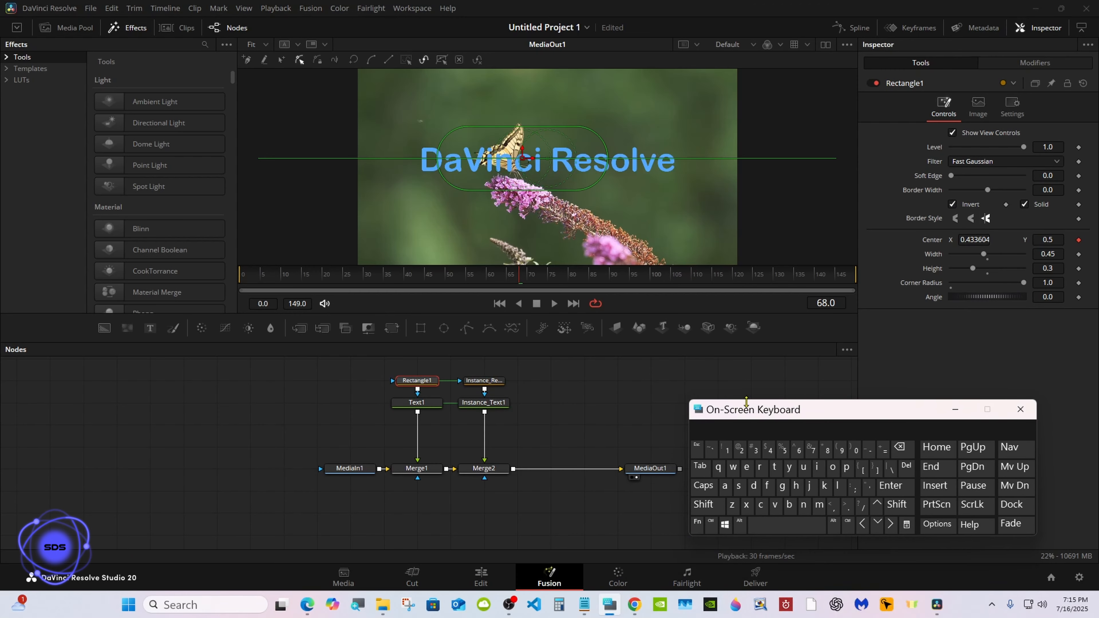
- Add a Displace node beside the instanced text node
left_click(553, 402)
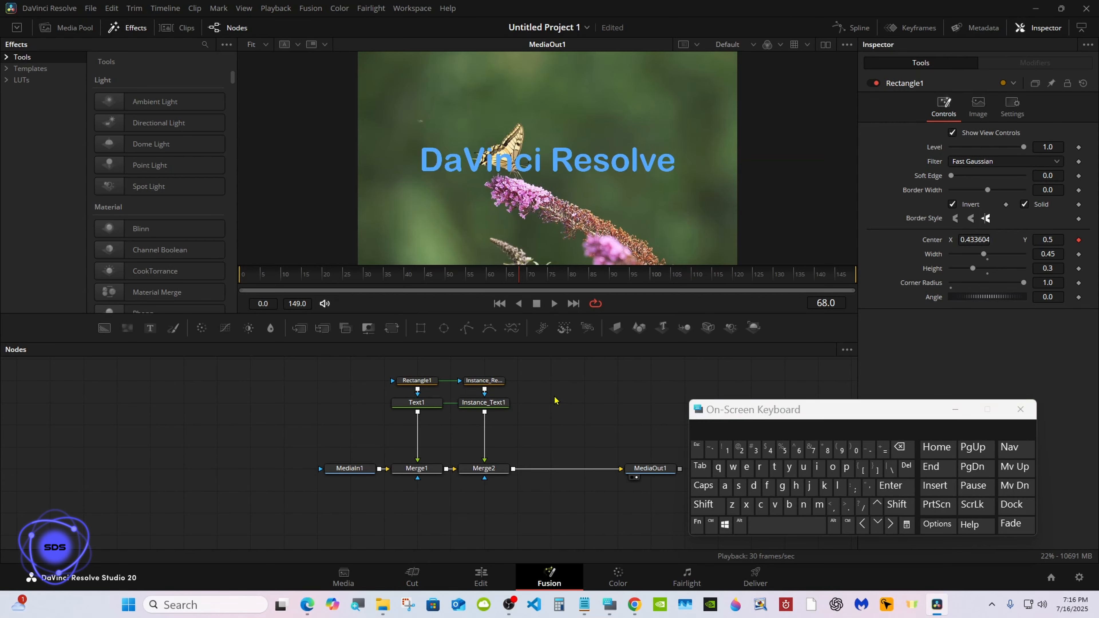
left_click(704, 505)
left_click(783, 524)
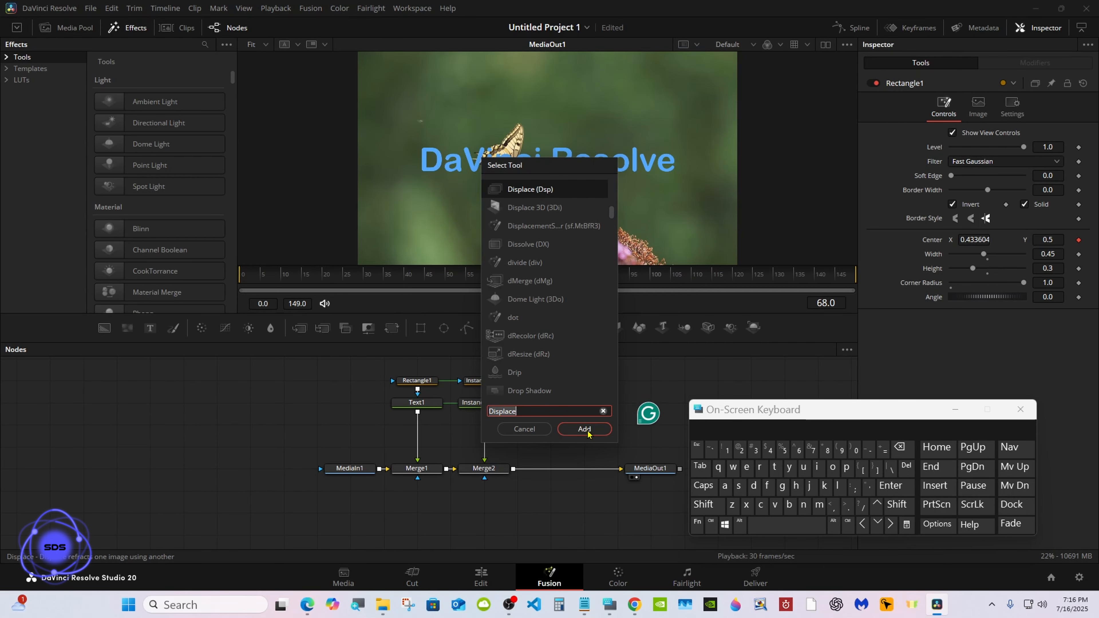
left_click(544, 408)
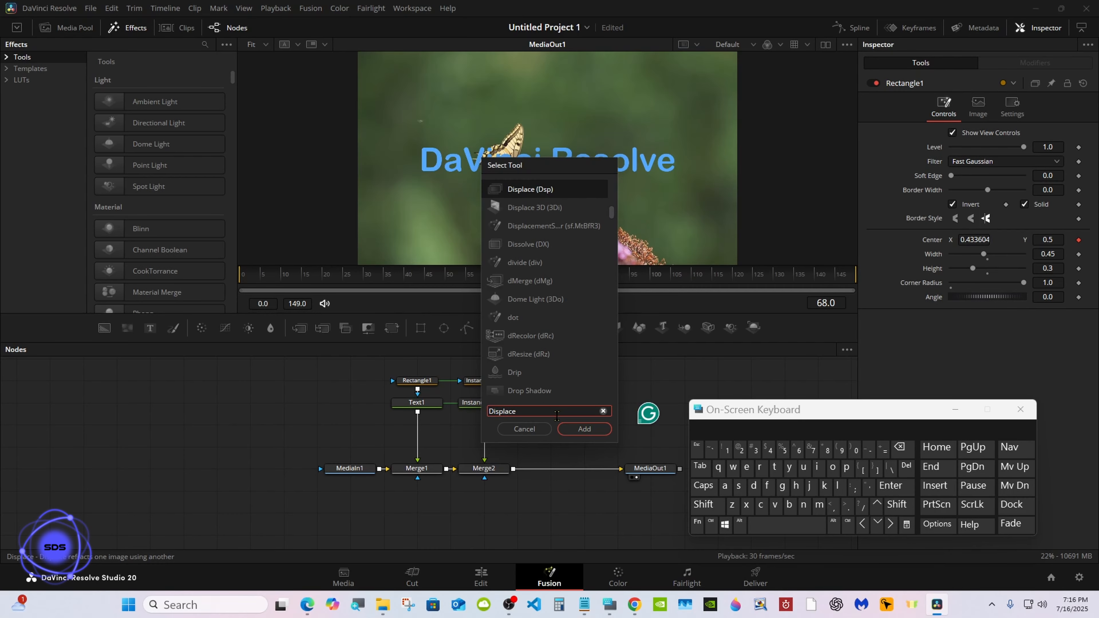
left_click(584, 429)
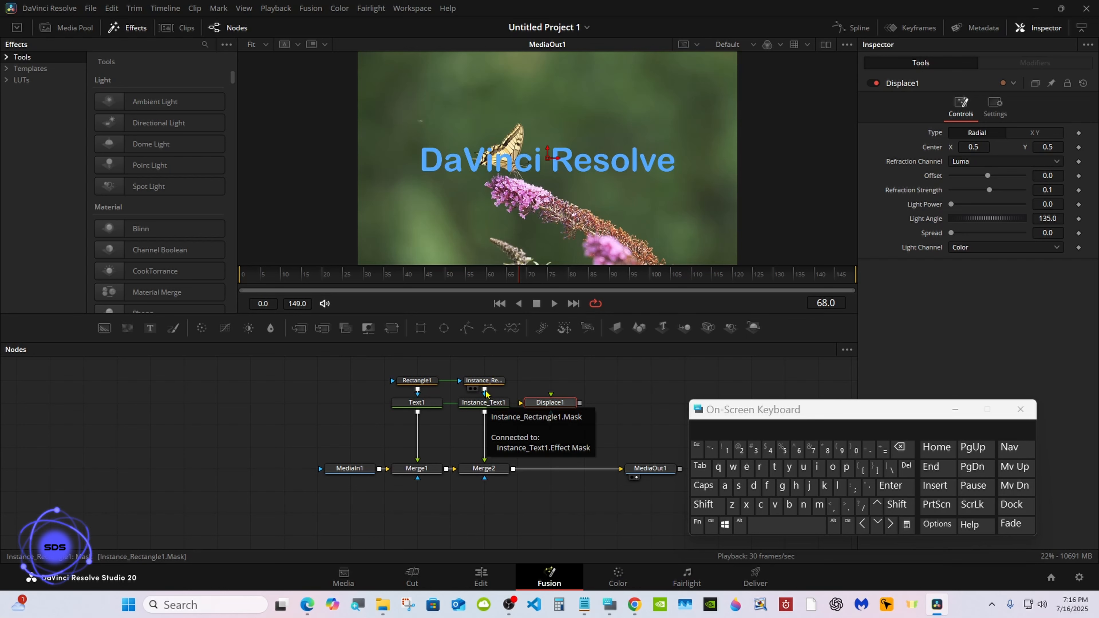
- Connect the instanced rectangle to Displace1's foreground, route Instance_Text1 through Displace1 into Merge2, and line up Merge2 beneath it
left_click_drag(485, 391, 552, 398)
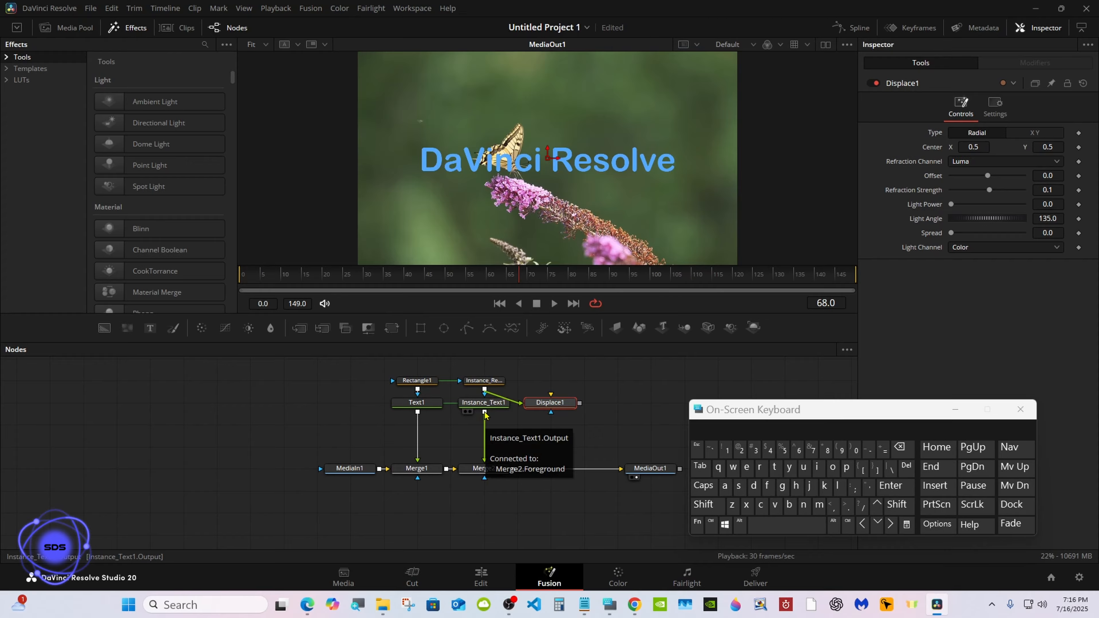
left_click_drag(484, 414, 554, 471)
left_click(554, 472)
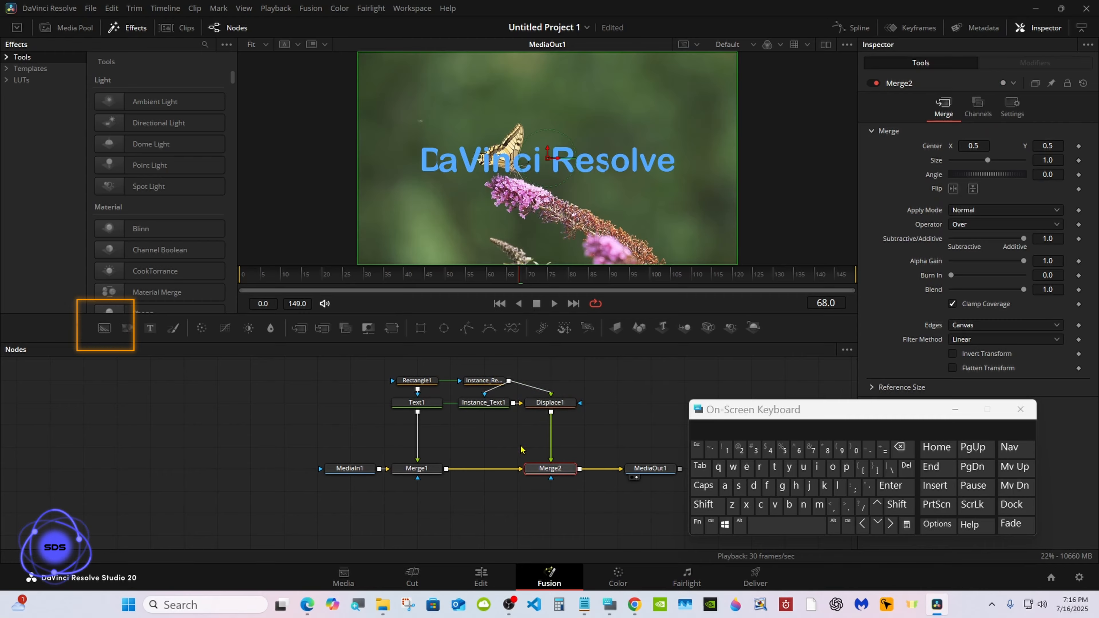
- Insert a Background node between Displace1 and Merge2, masked by Displace1's output, and set its Green to 1.0
left_click_drag(100, 327, 550, 424)
left_click_drag(550, 465, 550, 468)
left_click(667, 412)
left_click_drag(724, 410, 697, 459)
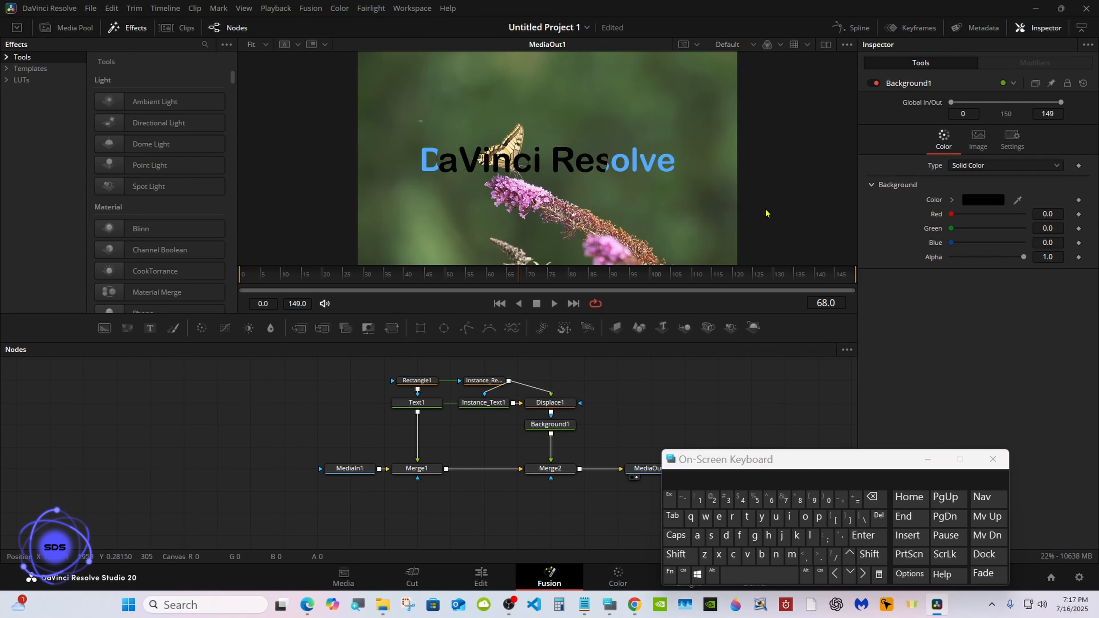
left_click_drag(950, 228, 1024, 229)
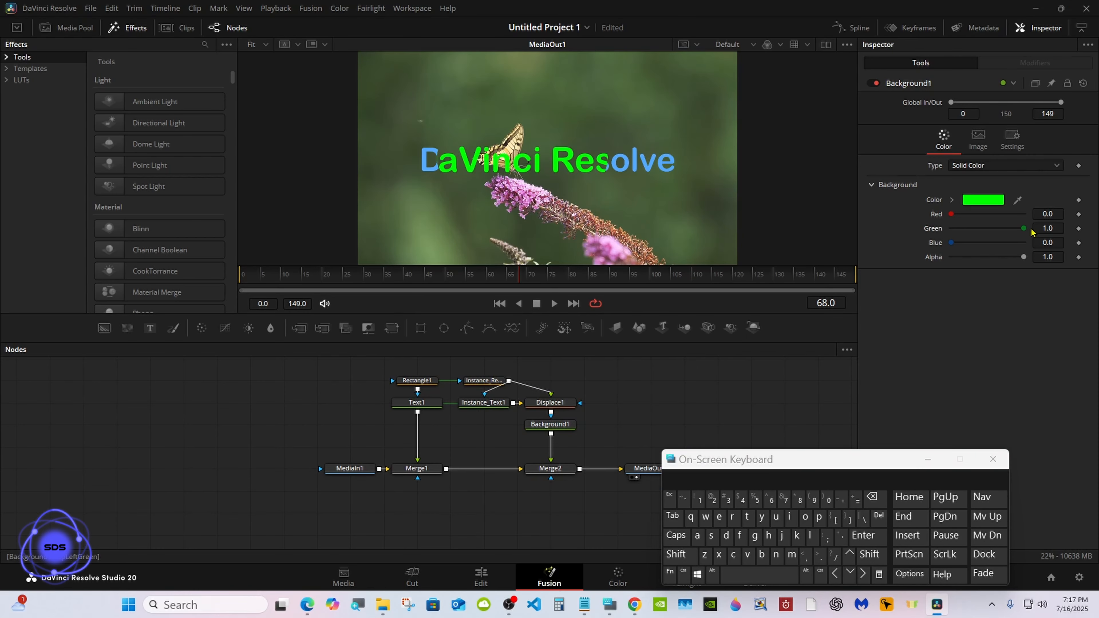
- Set Displace1's Spread to 1.0
left_click_drag(684, 450, 696, 421)
left_click(550, 402)
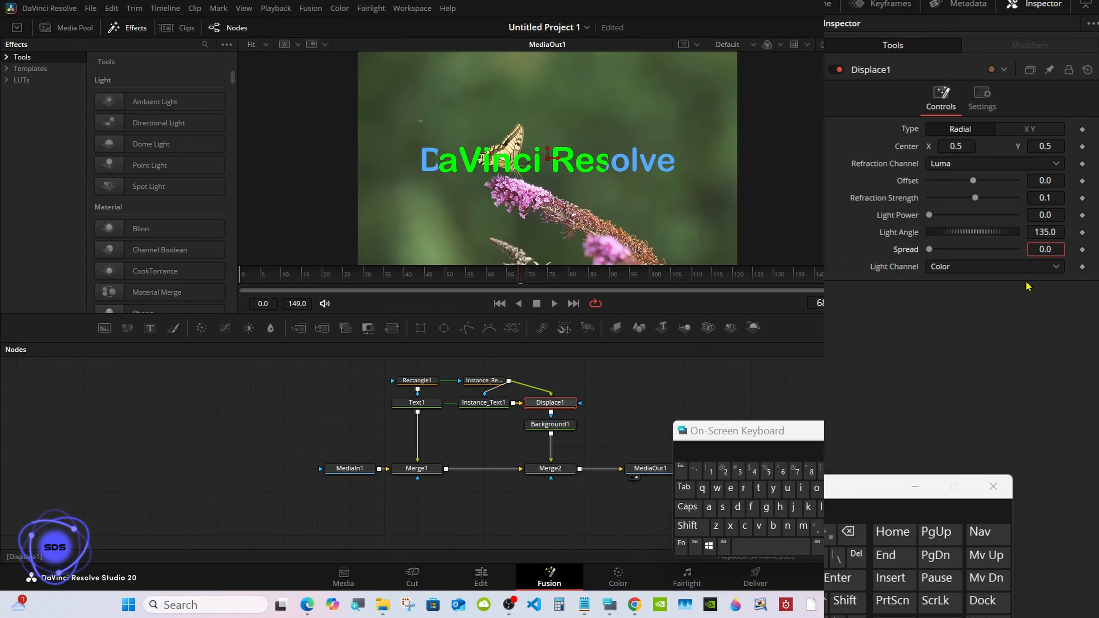
left_click(848, 535)
left_click(848, 536)
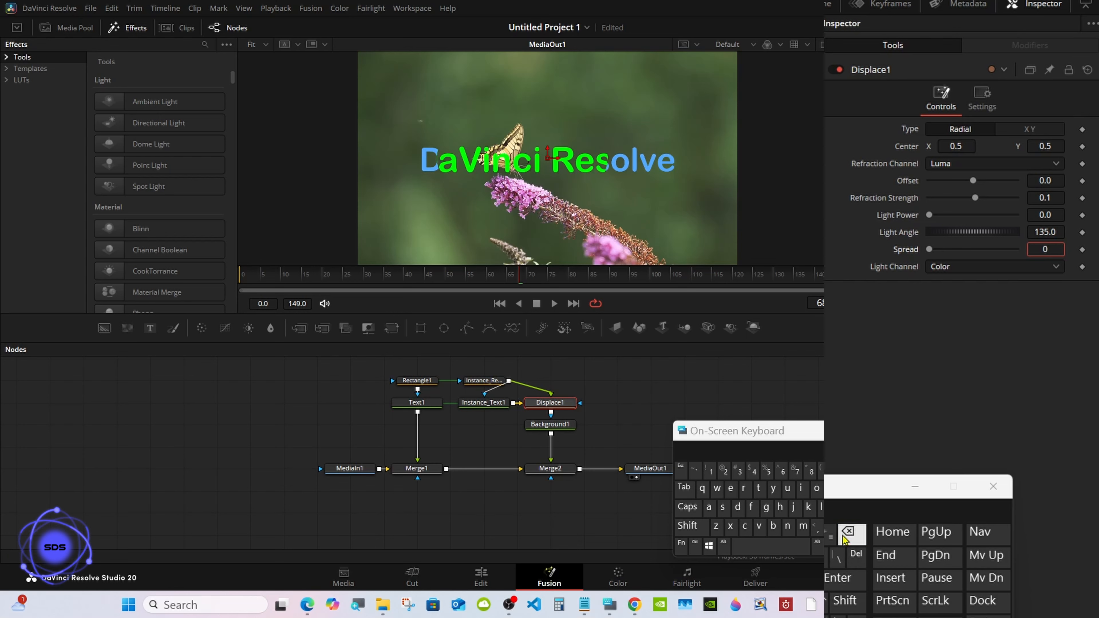
left_click(847, 535)
left_click(710, 472)
left_click(839, 577)
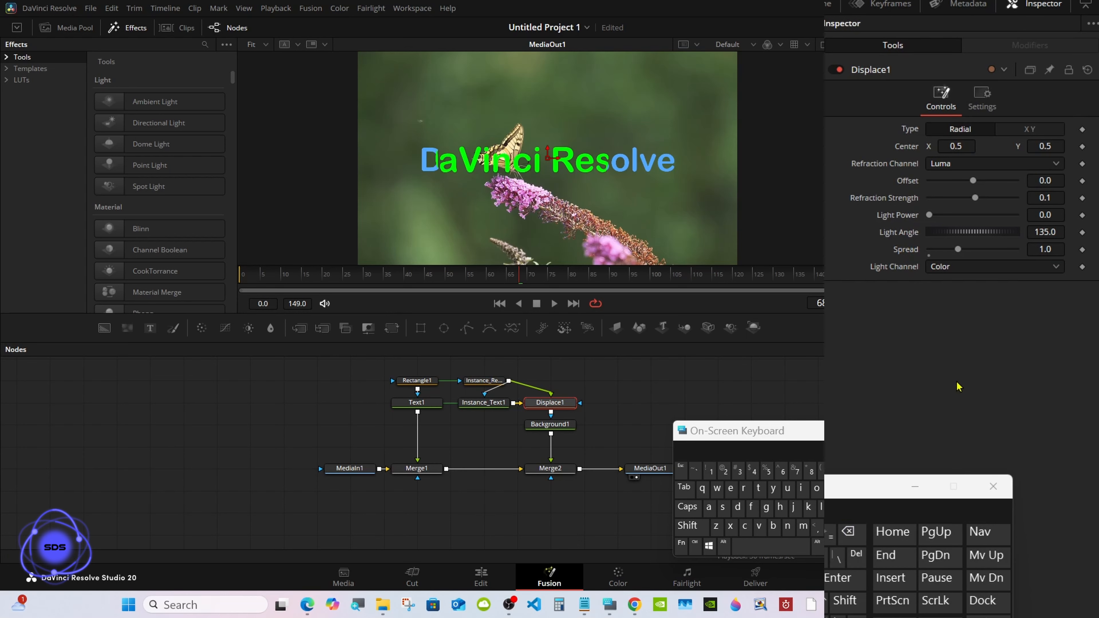
- Set Displace1's Refraction Strength to 0.45
left_click_drag(975, 197, 983, 202)
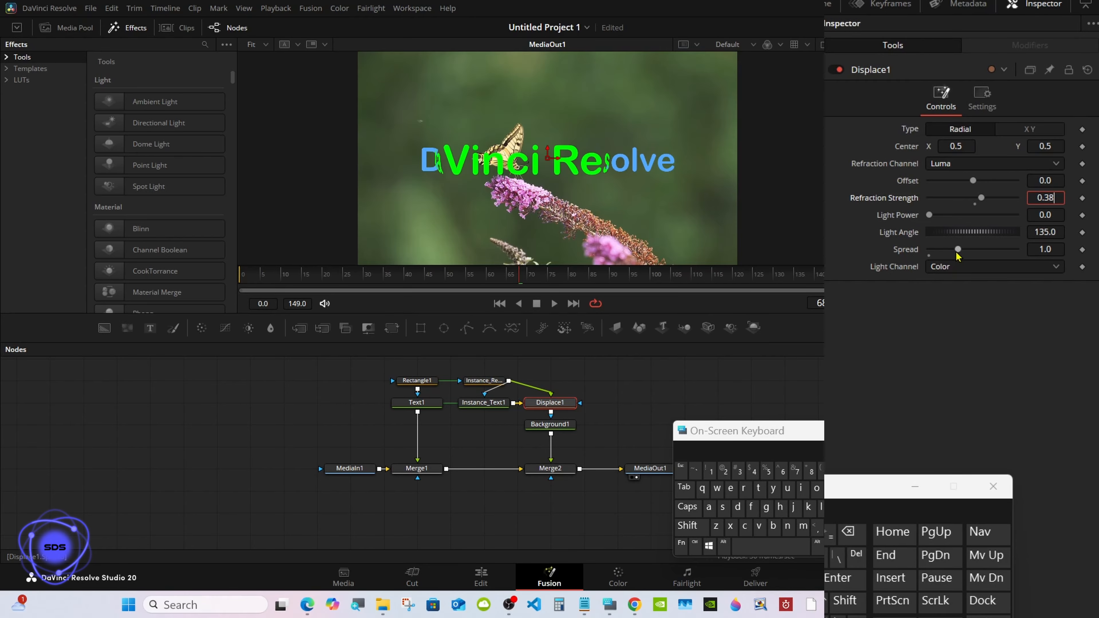
left_click(849, 533)
left_click(849, 533)
left_click(752, 470)
left_click(768, 470)
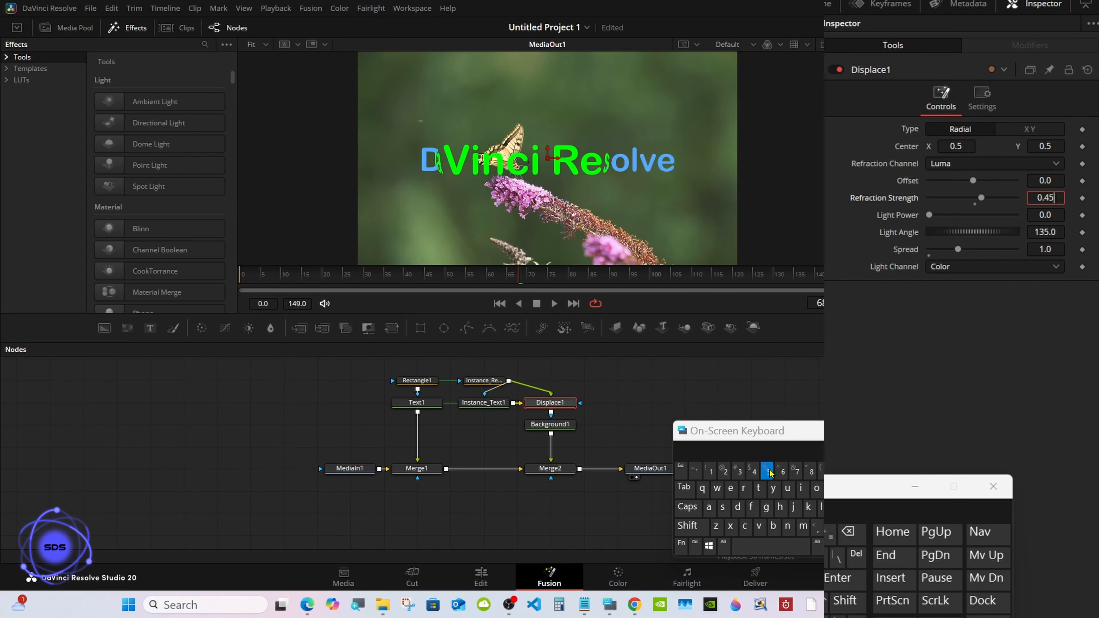
left_click(841, 578)
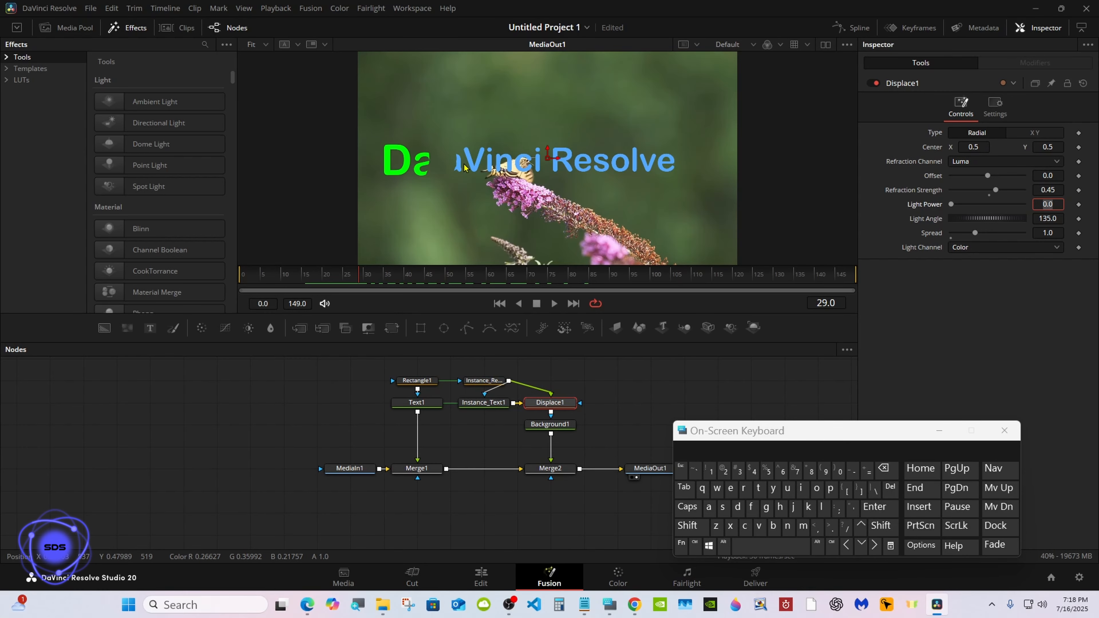
- Pin both the Displace1 and Instance_Rectangle1 controls so they stay displayed together
left_click_drag(778, 430, 509, 475)
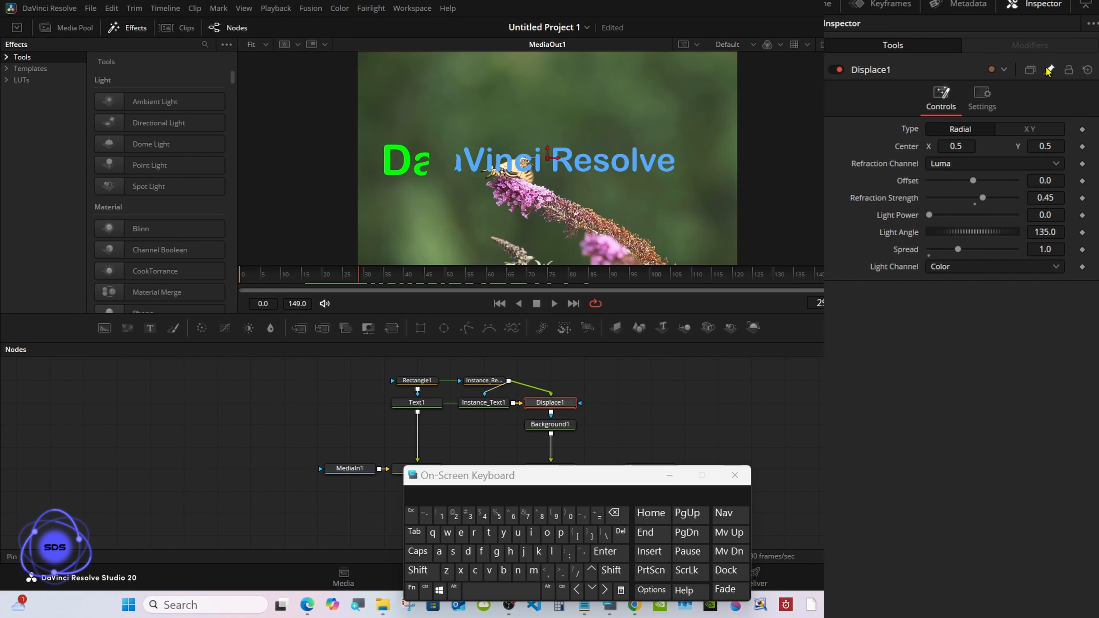
left_click(1048, 71)
left_click(491, 382)
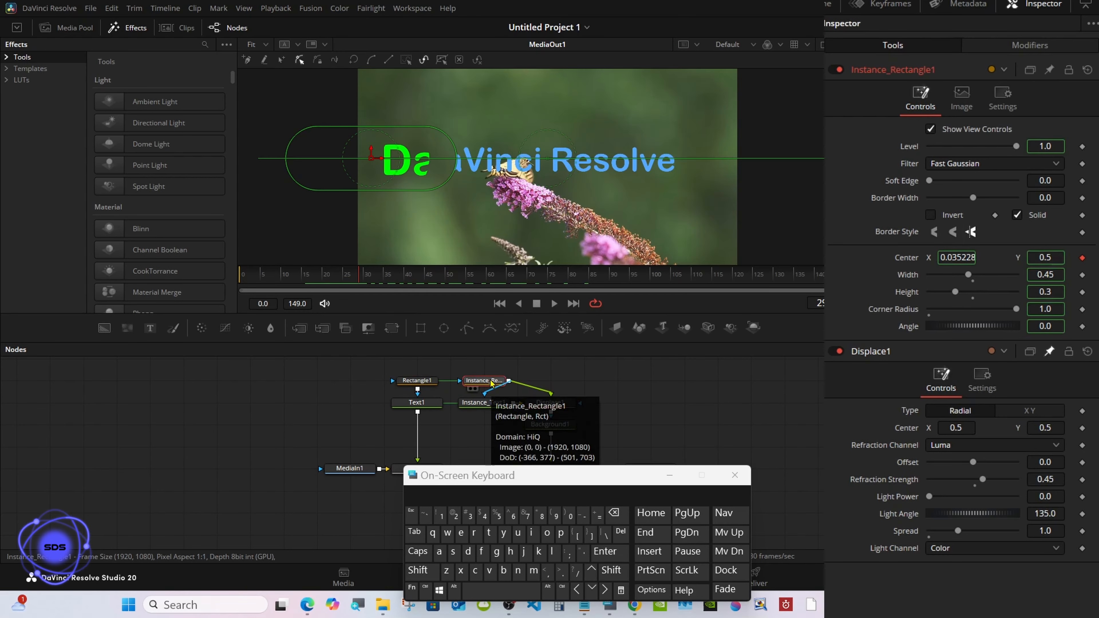
left_click(1050, 70)
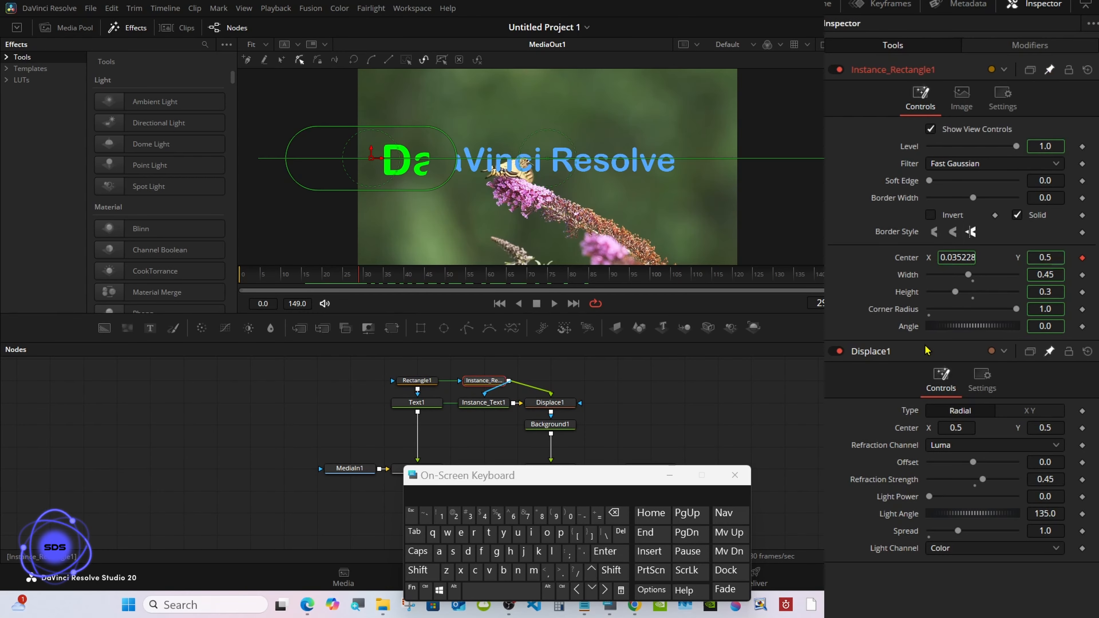
- Add an expression to Displace1's Center that links it to Instance_Rectangle1's Center
right_click(906, 430)
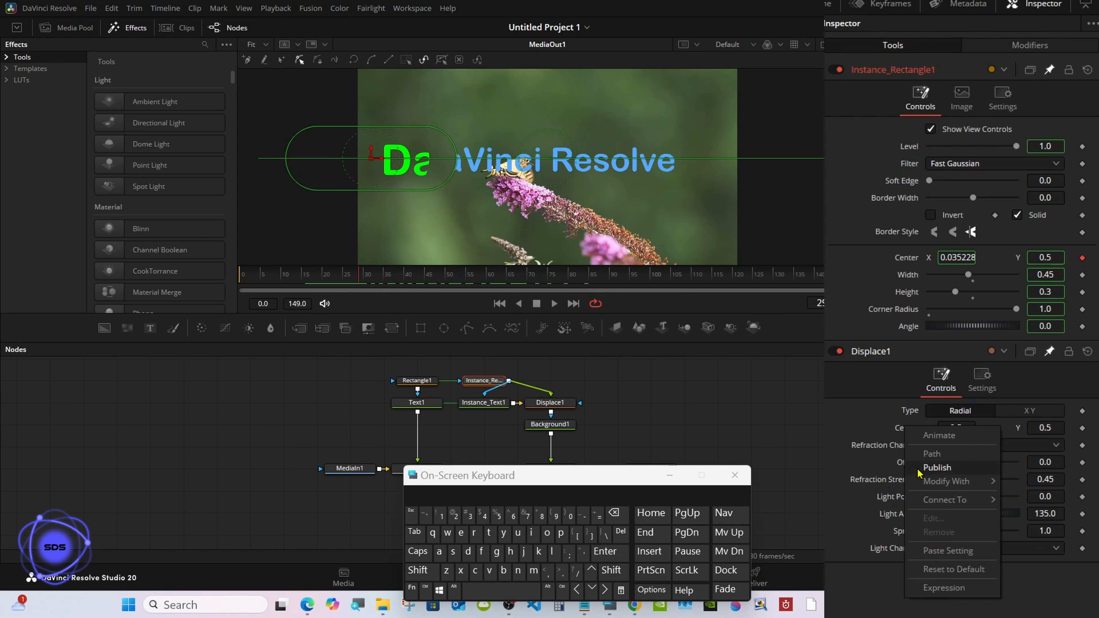
left_click(932, 590)
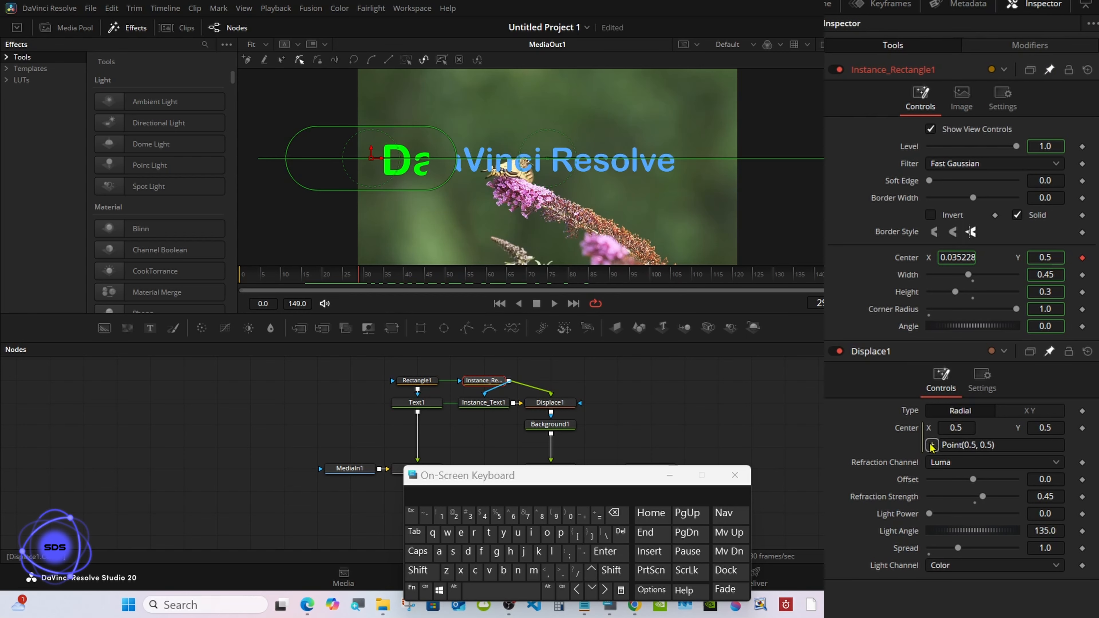
left_click_drag(931, 446, 906, 259)
left_click(417, 380)
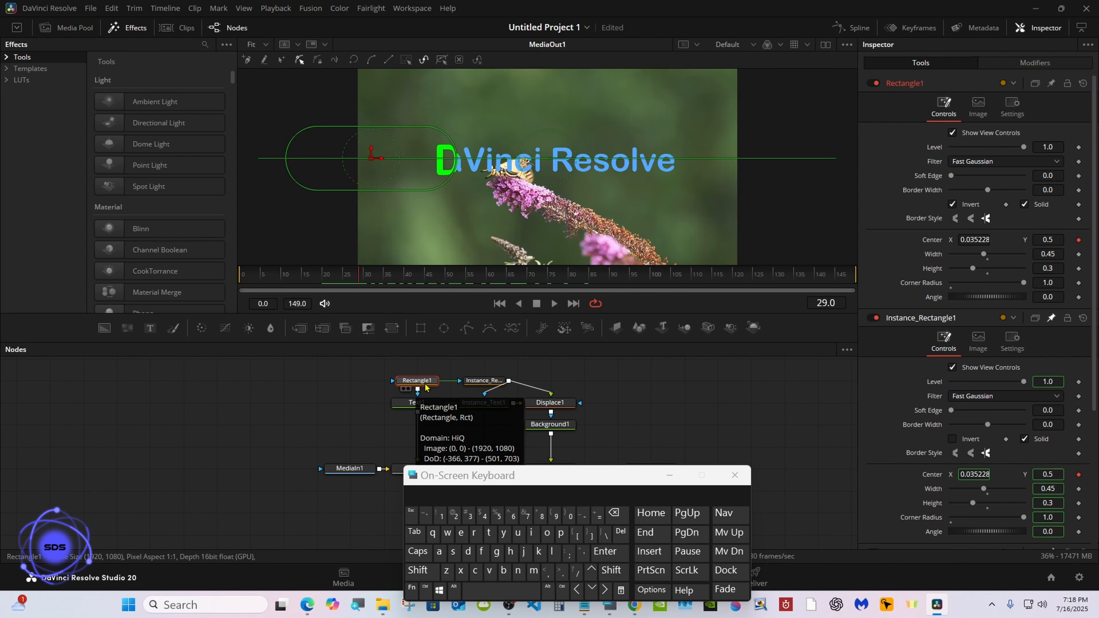
left_click(544, 407)
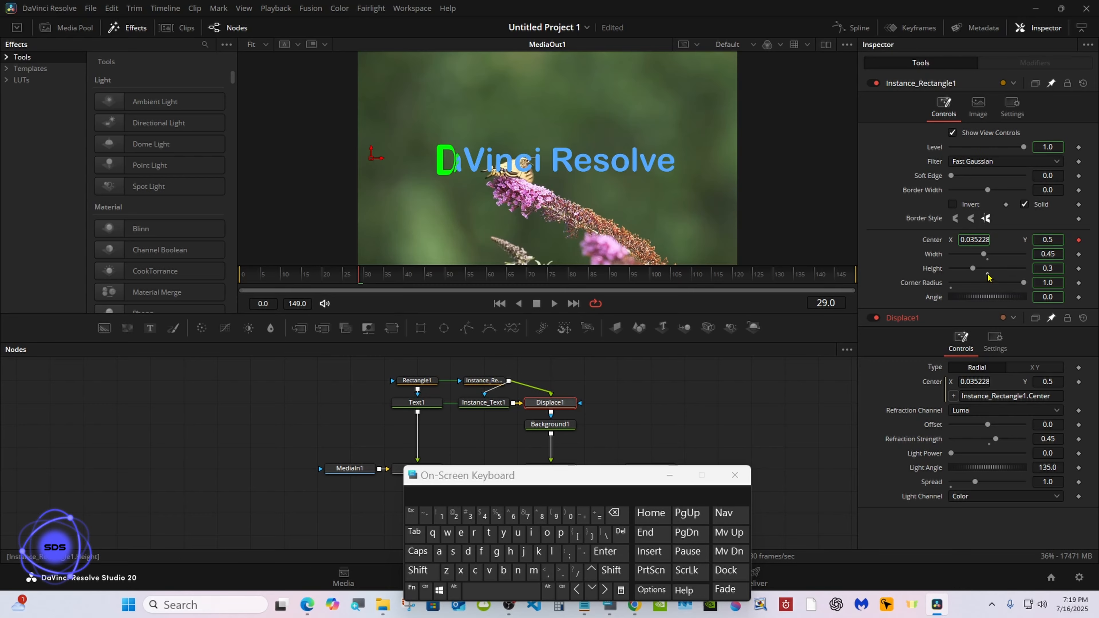
- At frame 57 with the viewer at 100%, set Instance_Rectangle1's Border Width to -0.0103 to trim the stray edge artifact
left_click_drag(580, 279, 477, 278)
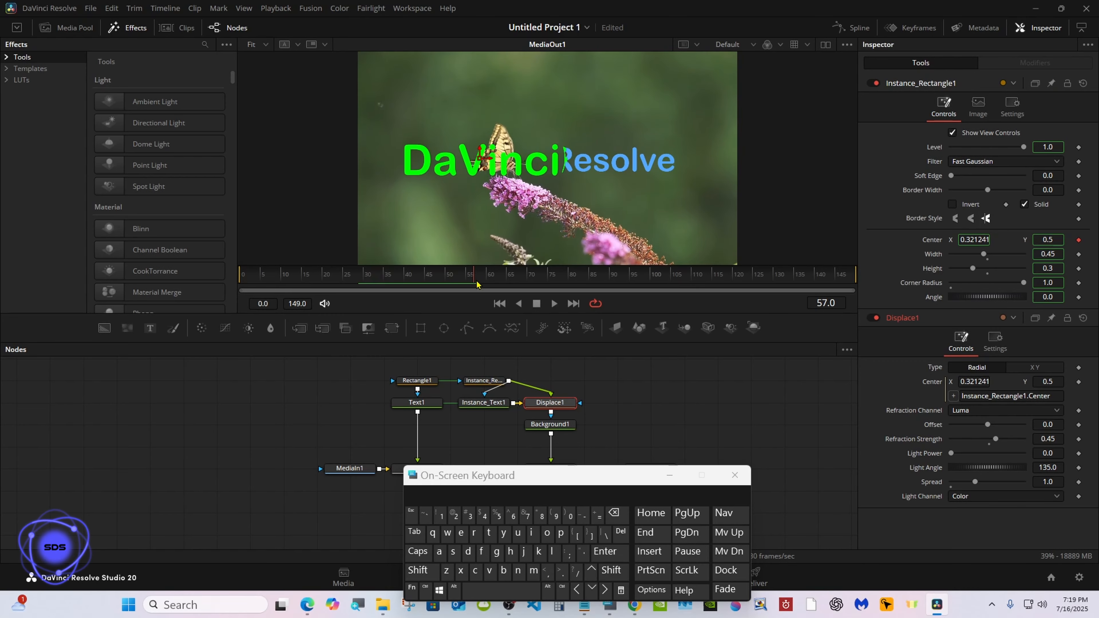
left_click_drag(487, 476, 780, 477)
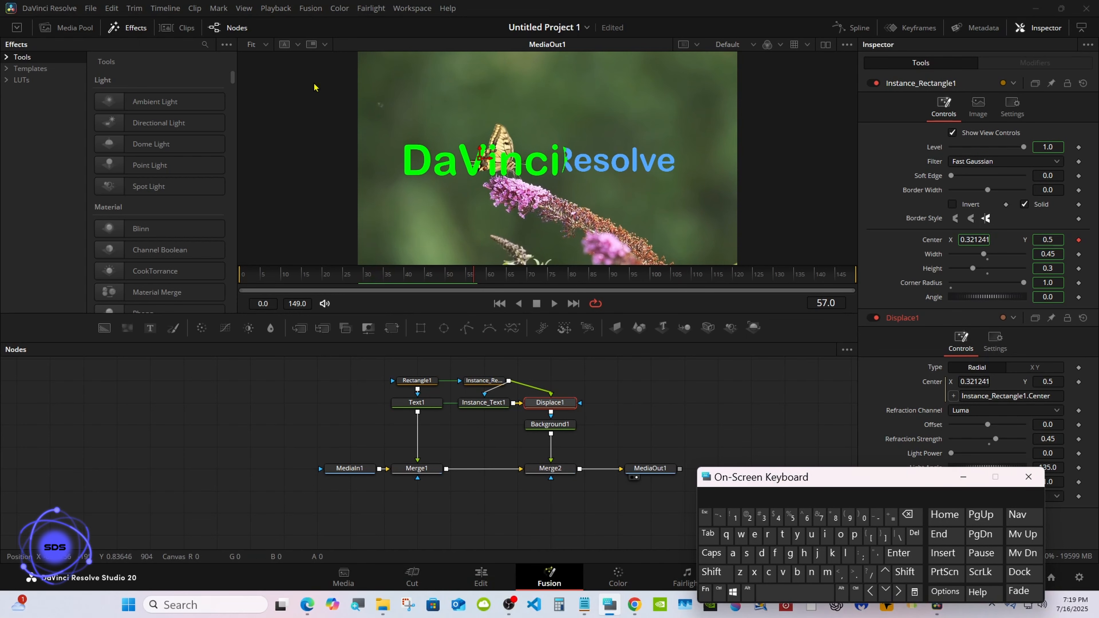
left_click(255, 44)
left_click(263, 98)
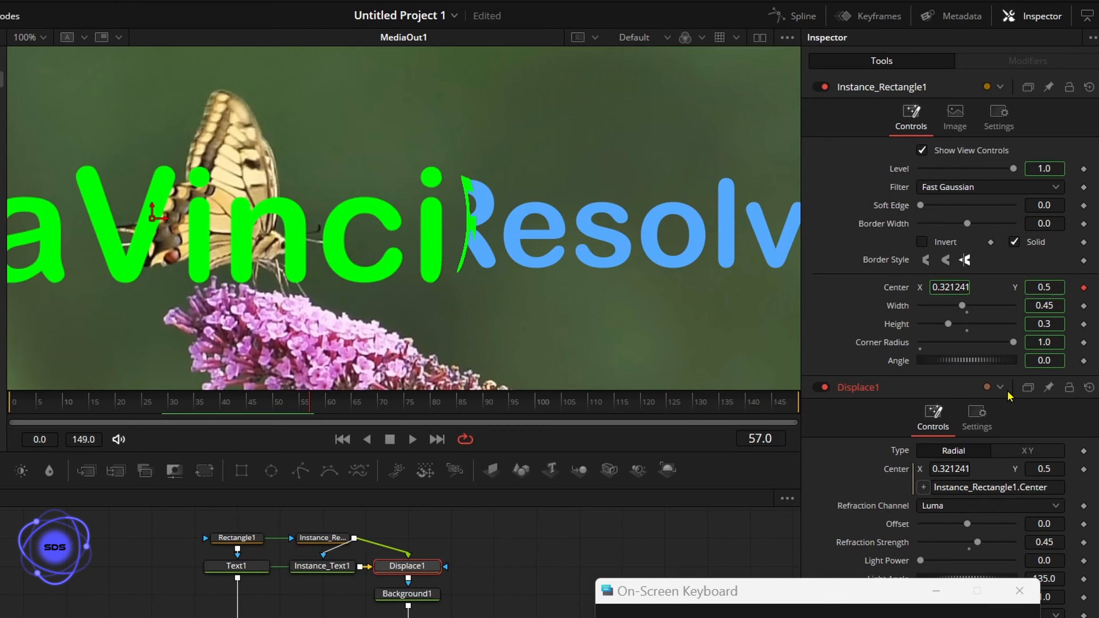
left_click(467, 548)
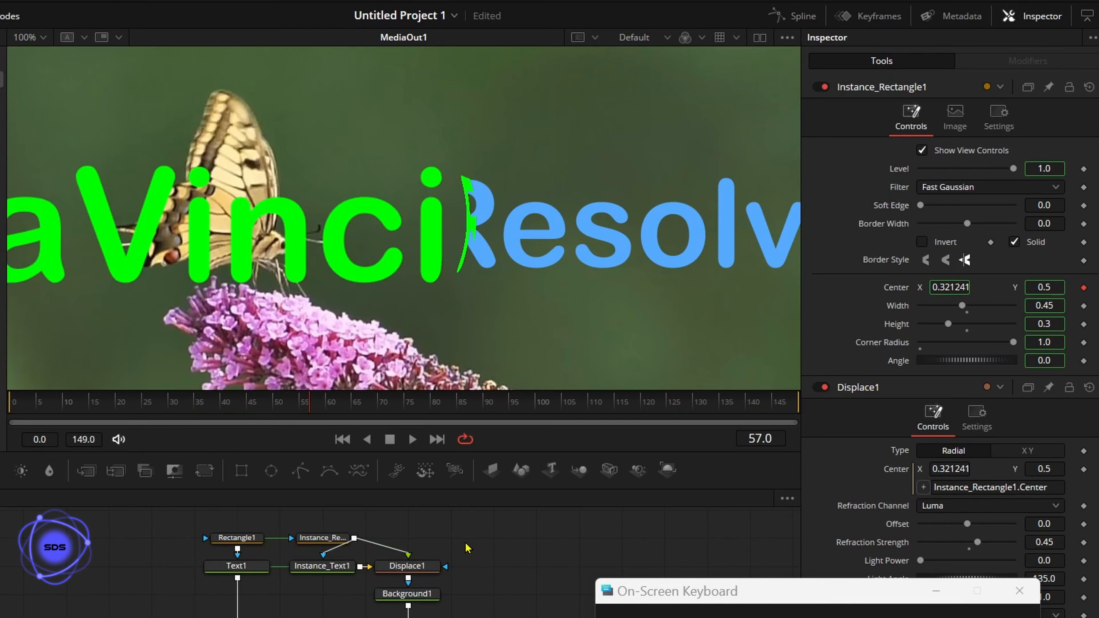
left_click(305, 544)
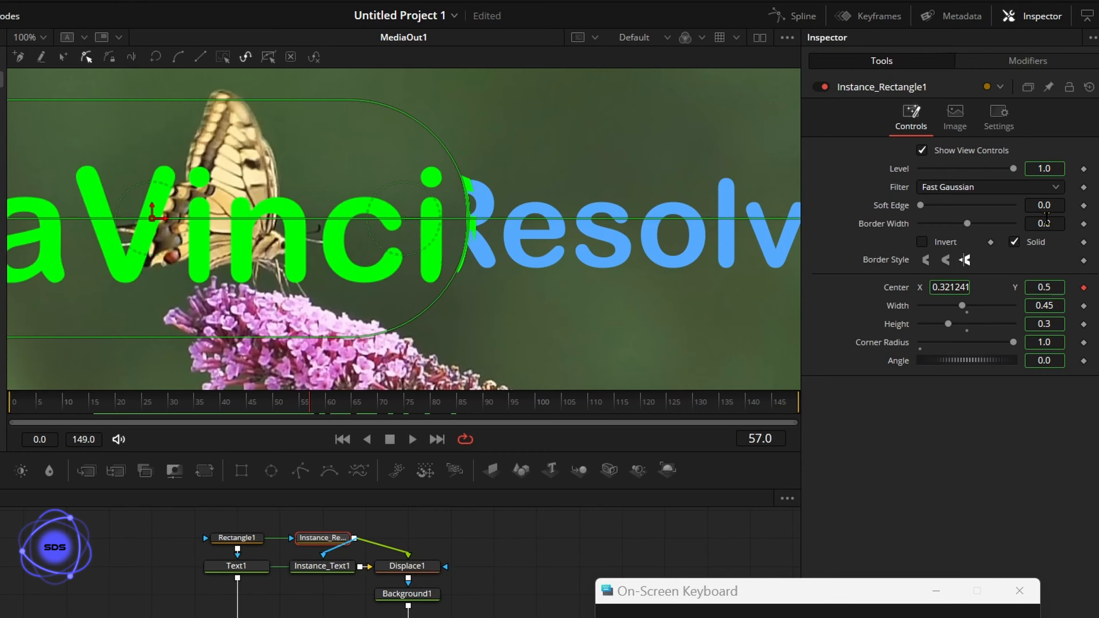
left_click_drag(1046, 218, 1039, 219)
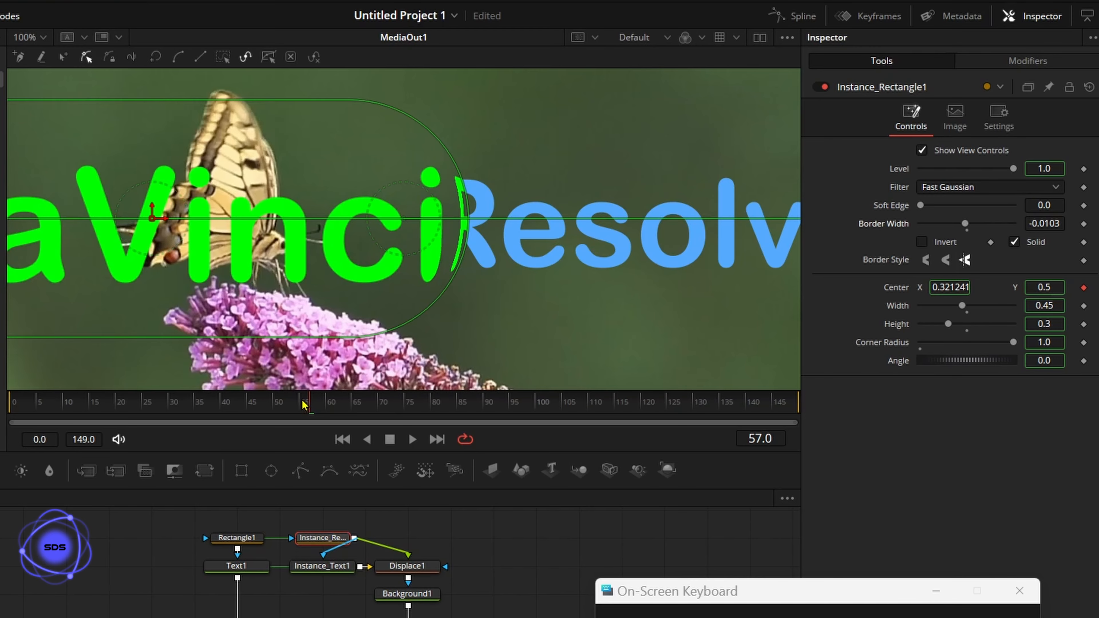
- Check the lens sweep at frame 62 and on through frame 146 with the viewer set to Fit
left_click_drag(306, 405, 339, 391)
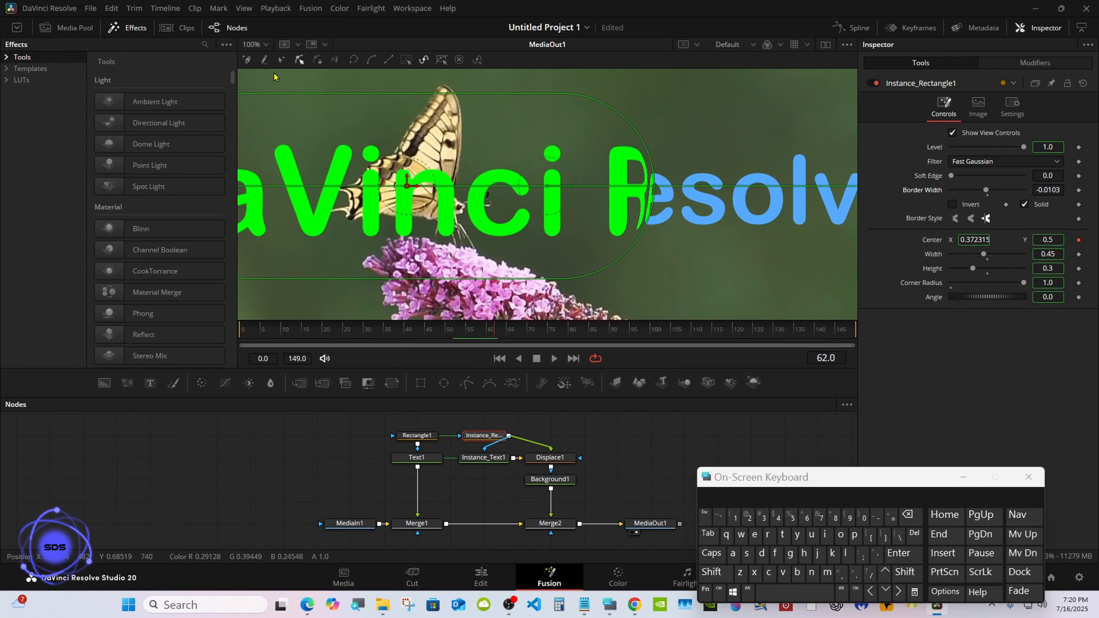
left_click(265, 47)
left_click(258, 60)
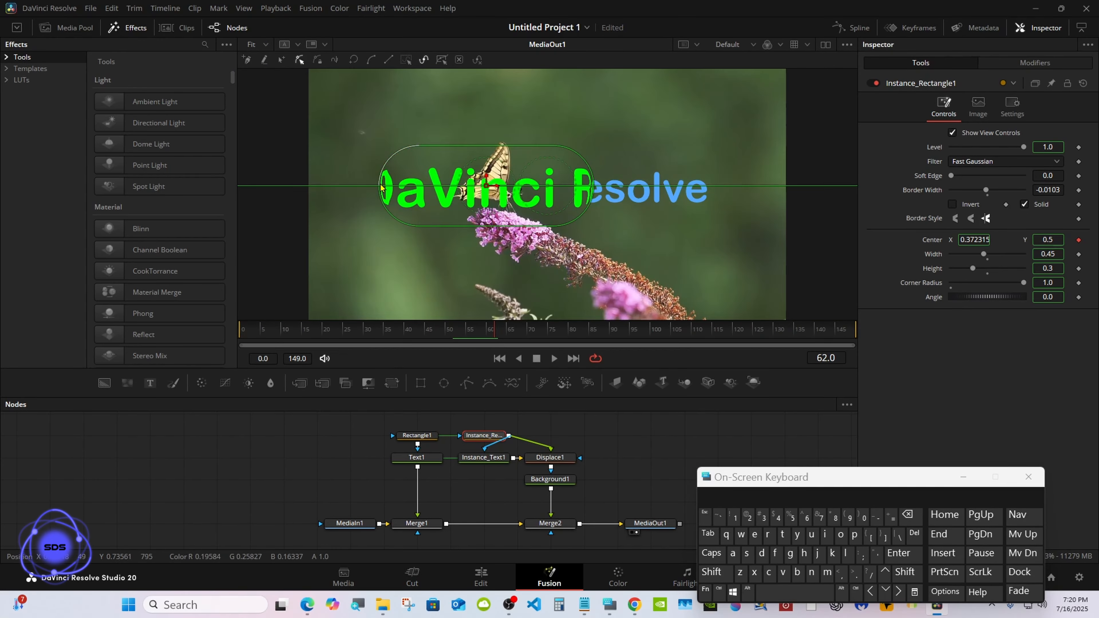
left_click_drag(467, 337, 841, 326)
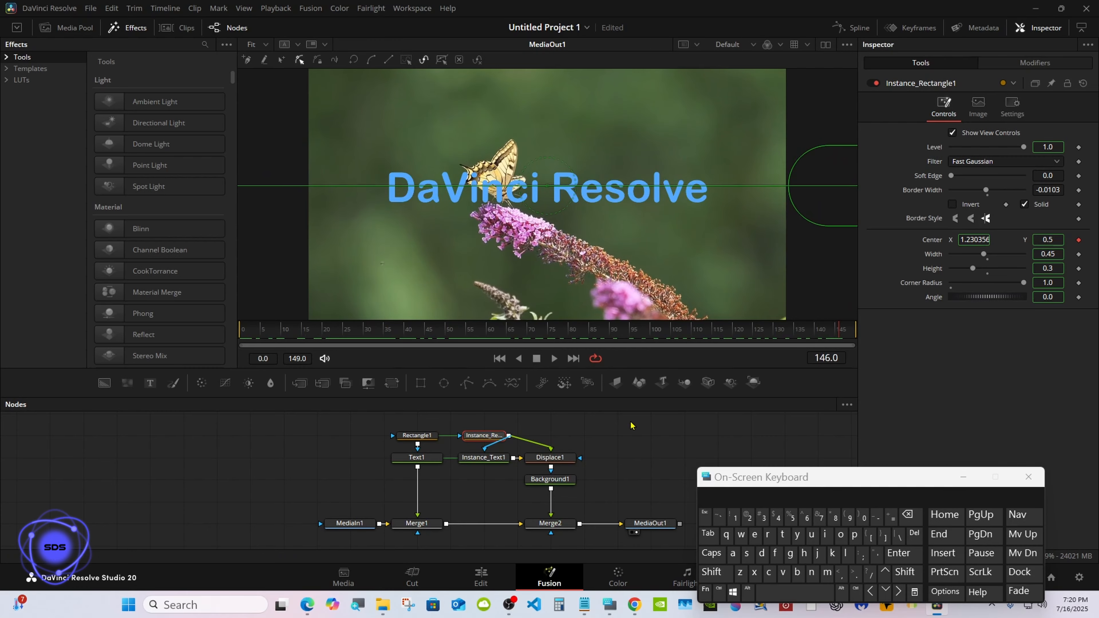
left_click_drag(542, 399, 529, 342)
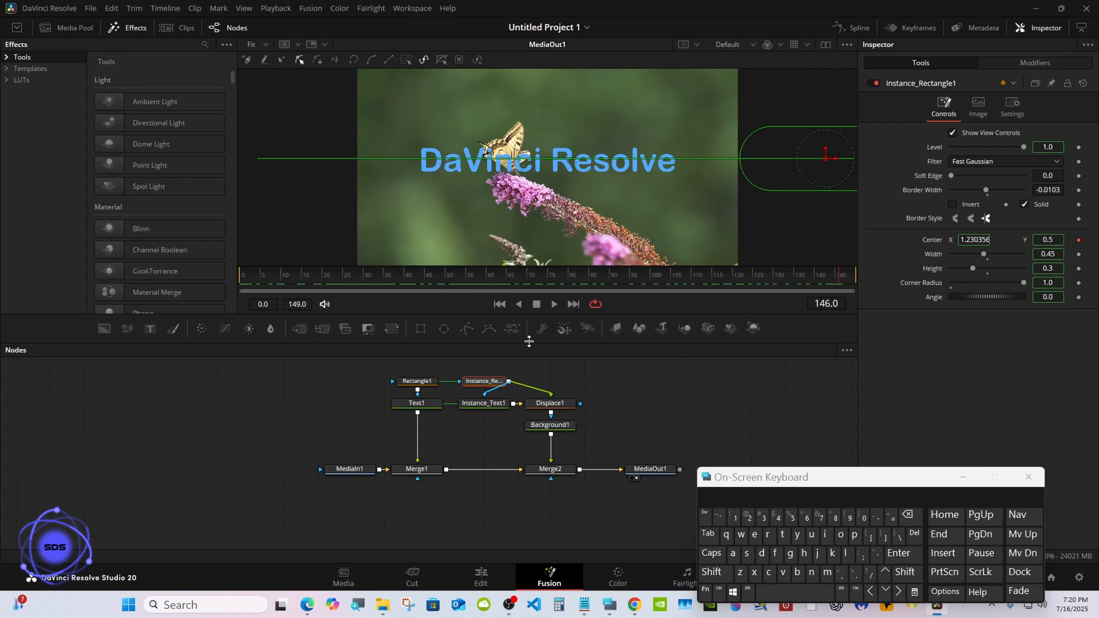
- Rename the Background1 node as "Bubble Color"
left_click_drag(731, 473, 777, 411)
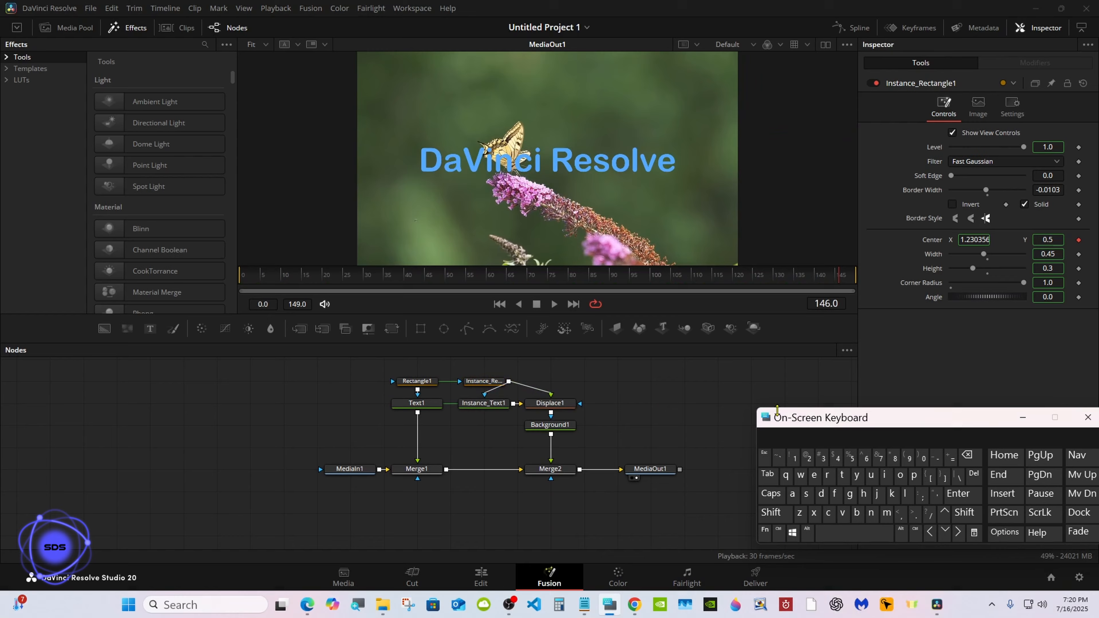
left_click(558, 424)
right_click(558, 424)
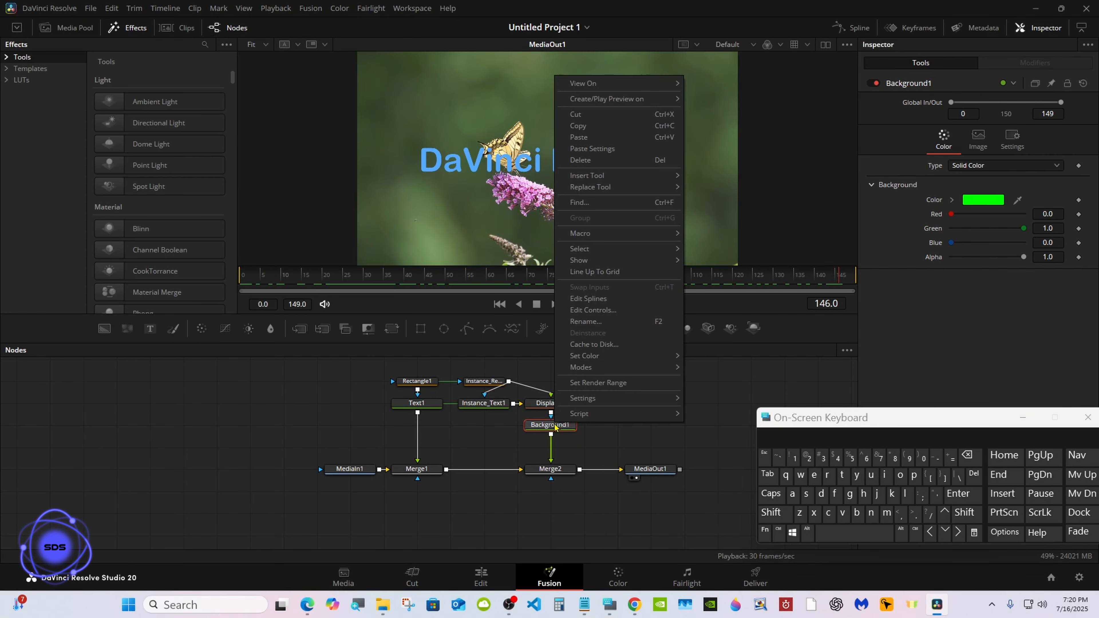
left_click(585, 321)
left_click(773, 512)
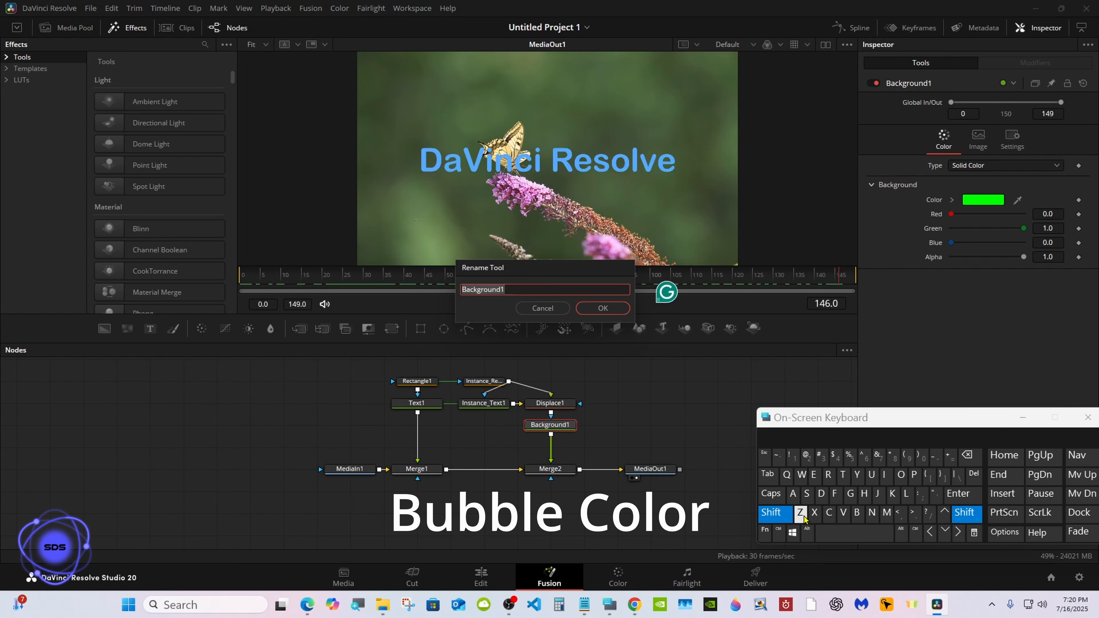
left_click(856, 513)
left_click(871, 474)
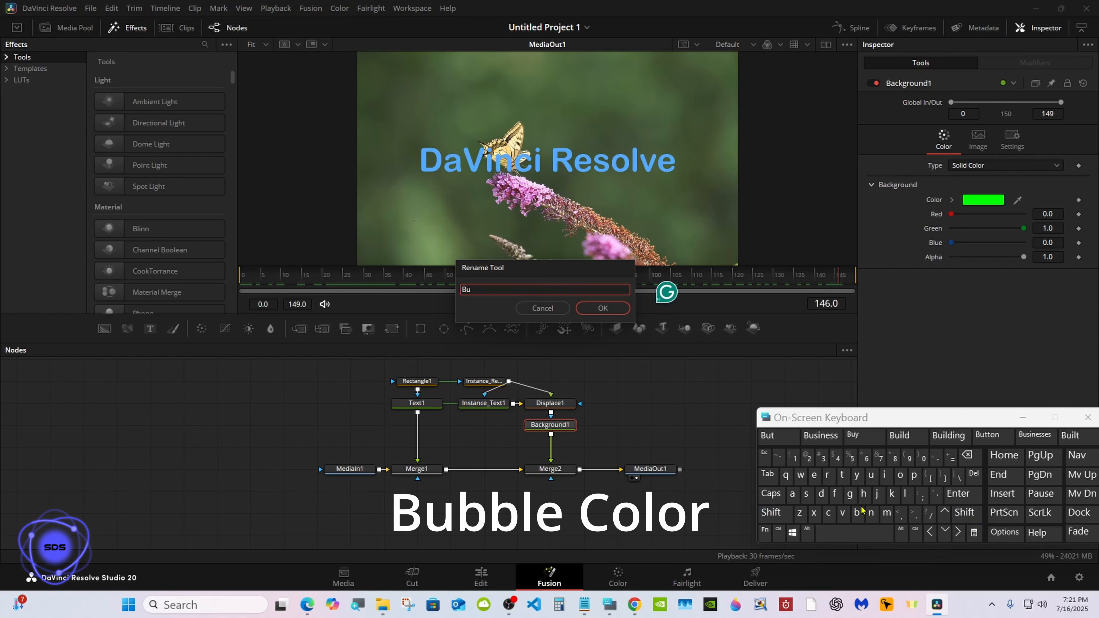
left_click(856, 512)
left_click(774, 434)
left_click(774, 514)
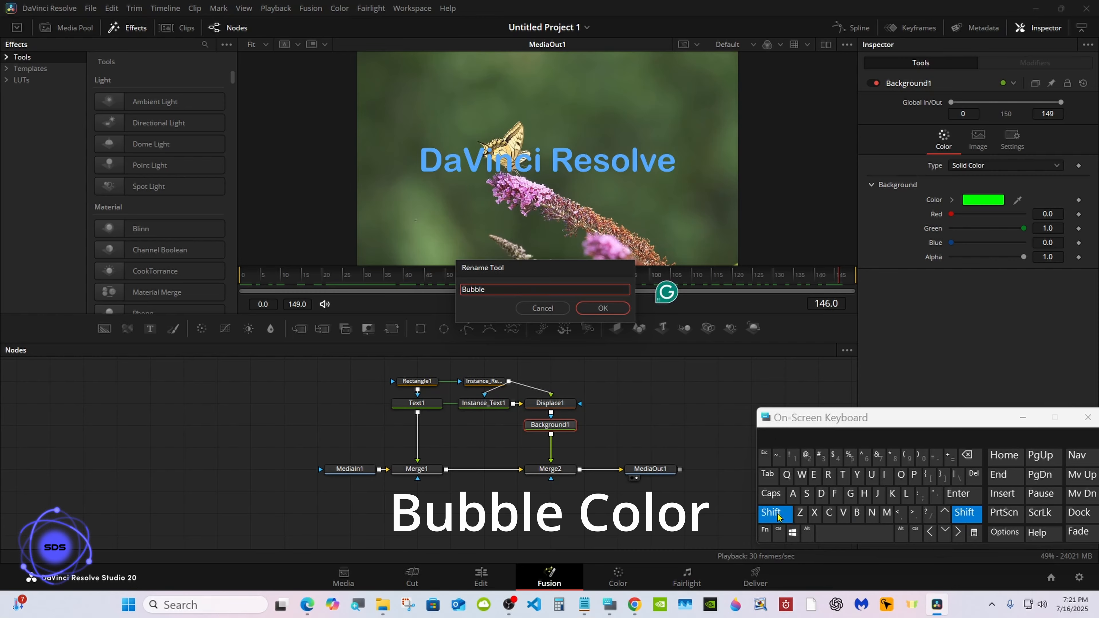
left_click(828, 513)
left_click(901, 474)
left_click(905, 493)
left_click(900, 475)
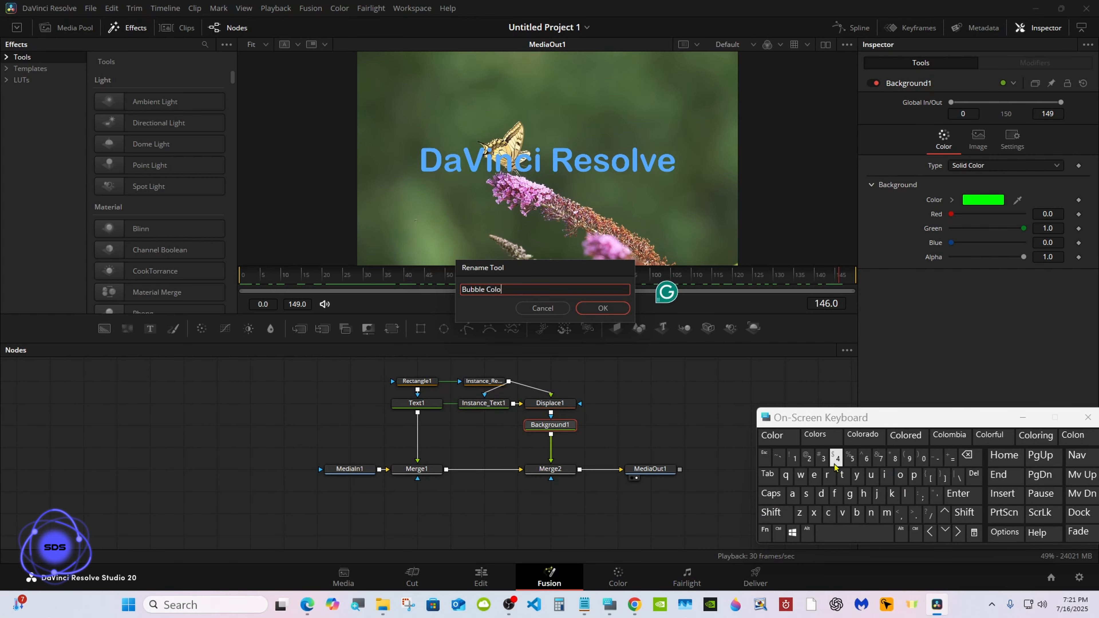
left_click(772, 435)
left_click(603, 308)
- Select every node except MediaIn1 and MediaOut1, beginning with BubbleColor, Text1, Rectangle1 and Displace1 in that order
left_click_drag(806, 427, 808, 388)
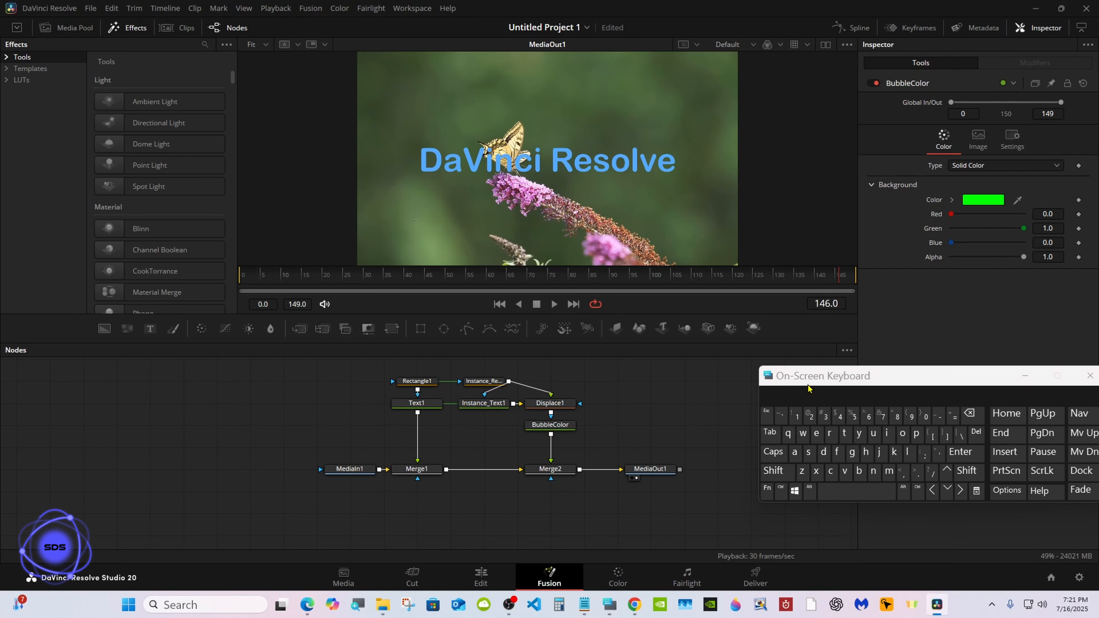
left_click(775, 492)
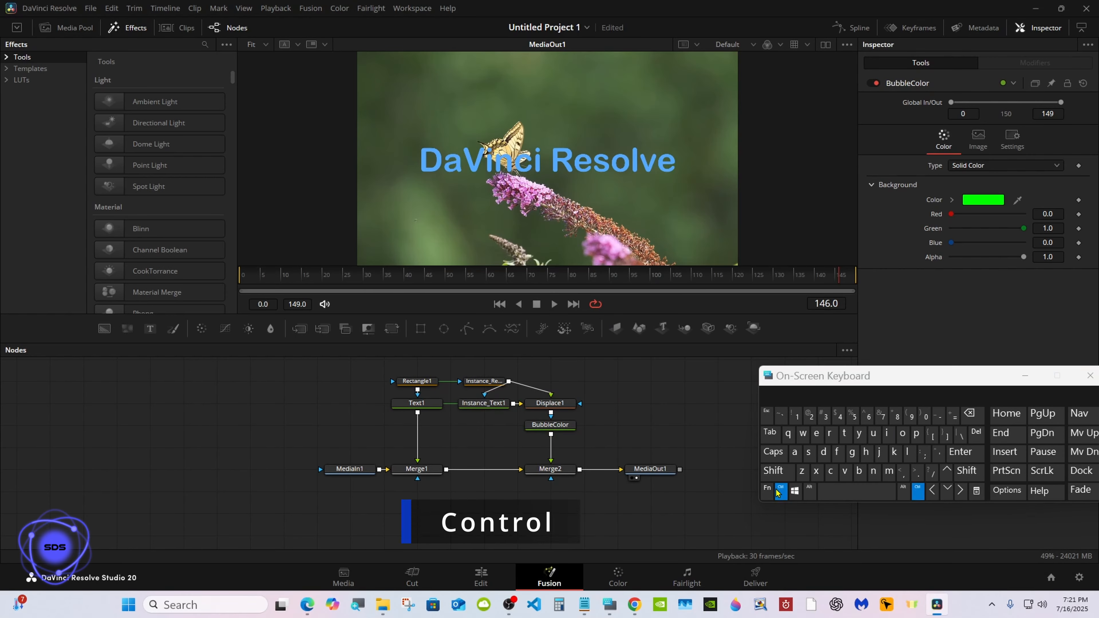
left_click(416, 404, "ctrl")
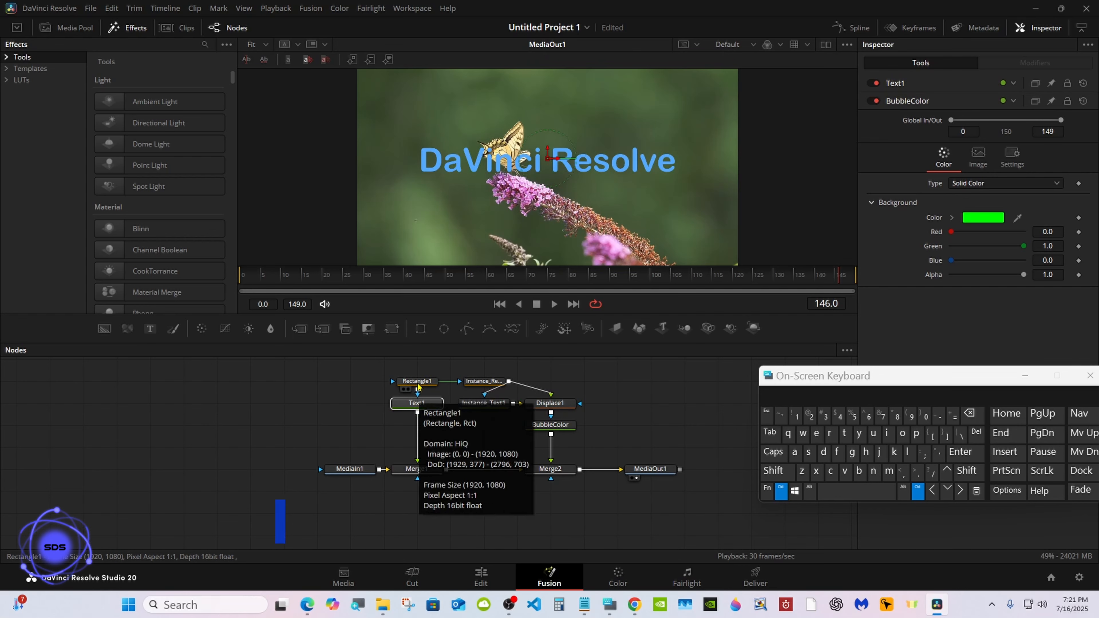
left_click(433, 381, "ctrl")
left_click(550, 403, "ctrl")
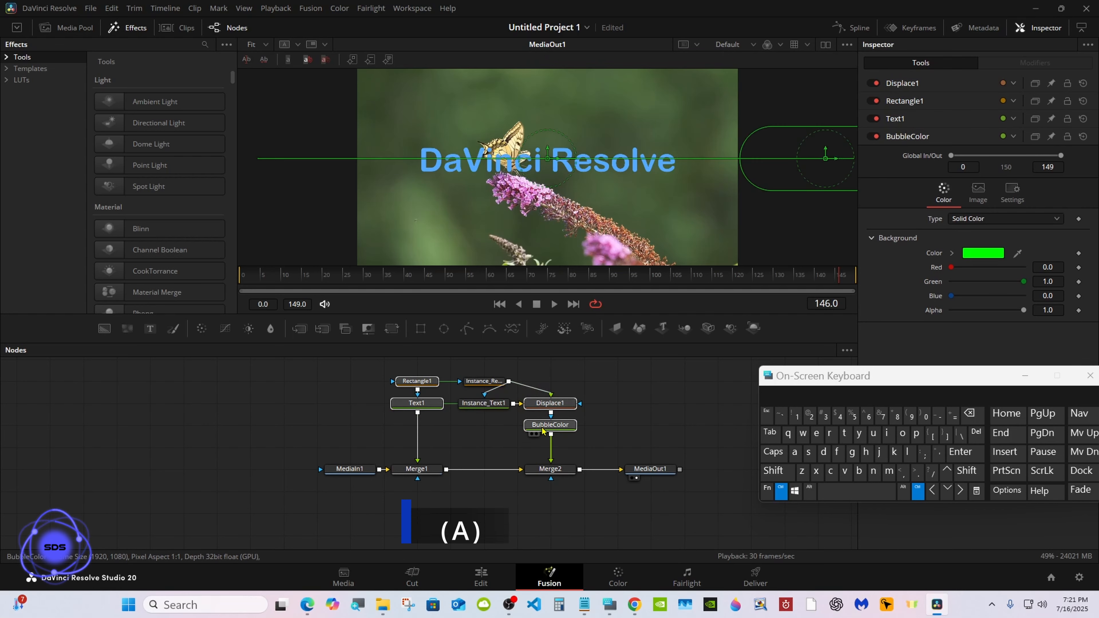
left_click(795, 452)
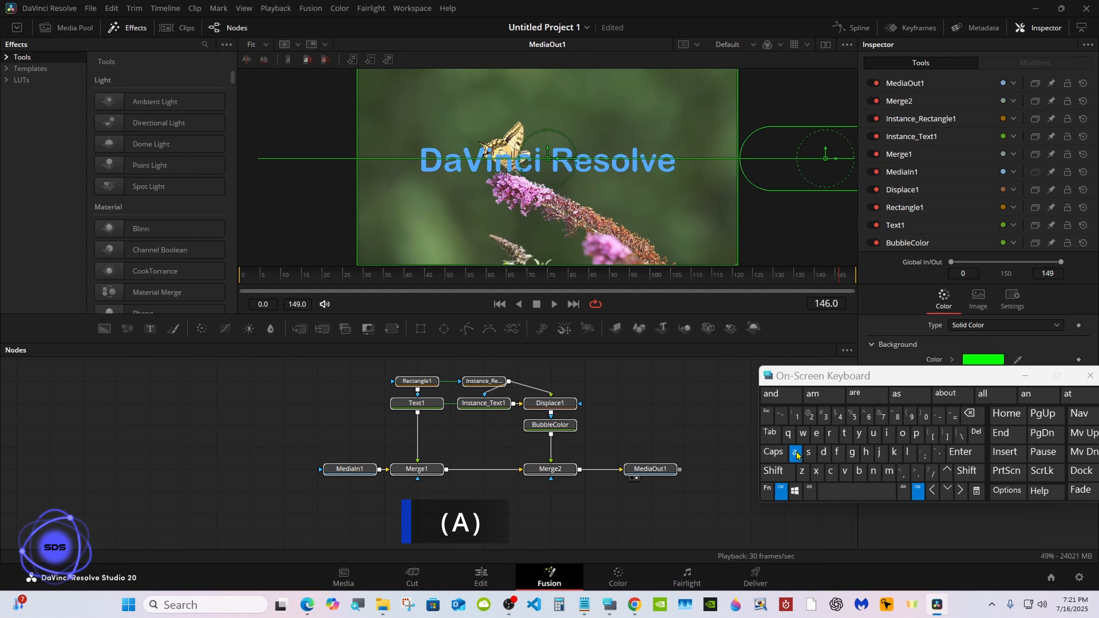
left_click(781, 490)
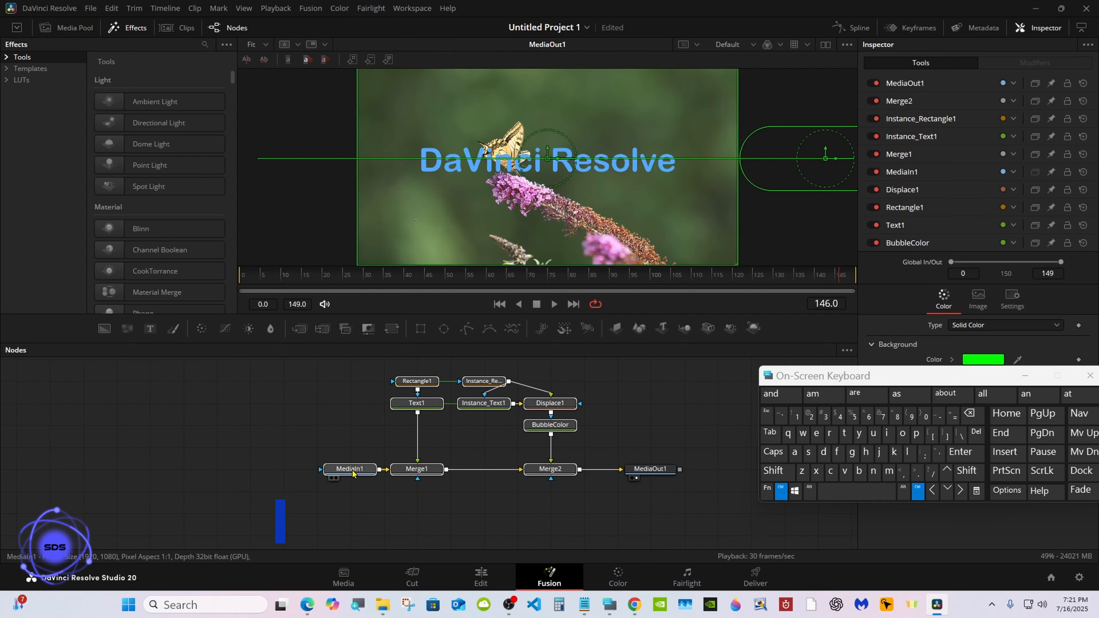
- Create a macro from the selected nodes
right_click(418, 474)
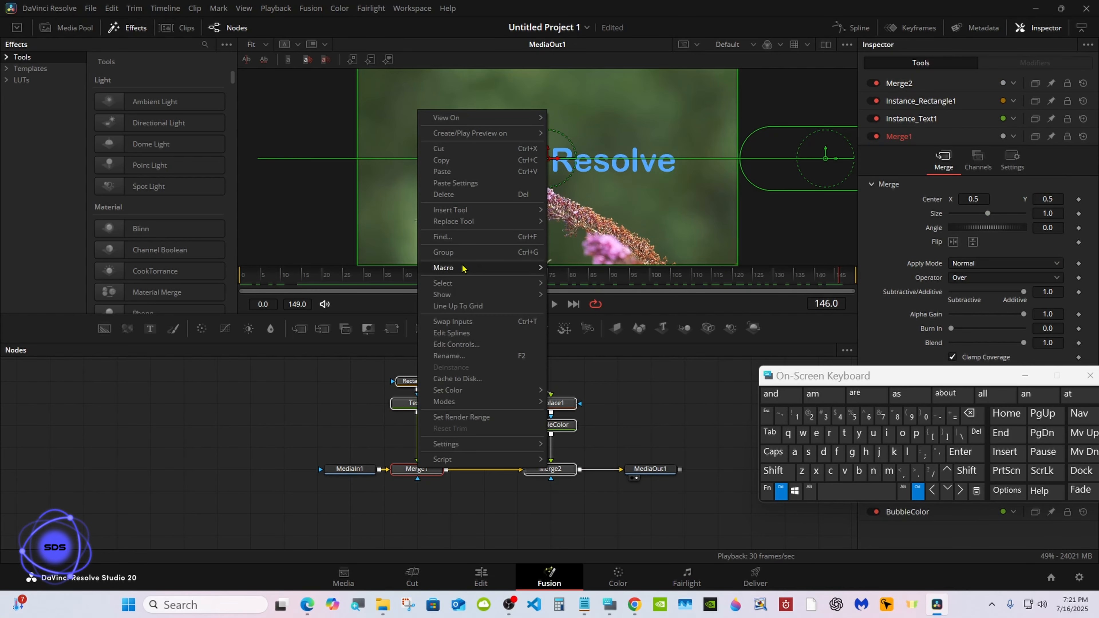
mouse_move(463, 268)
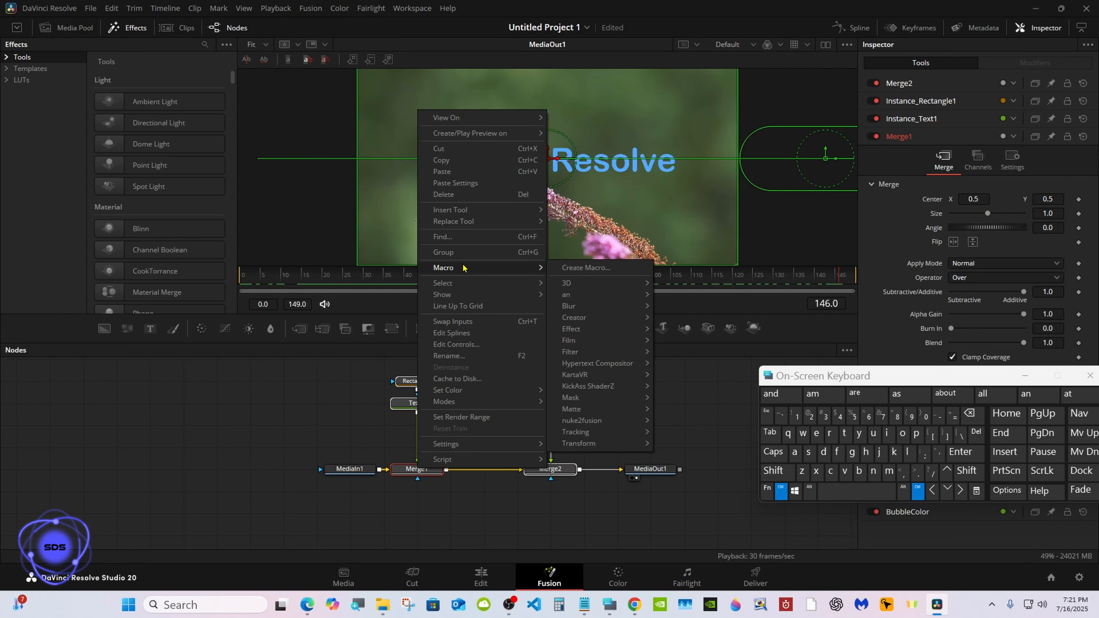
left_click(597, 269)
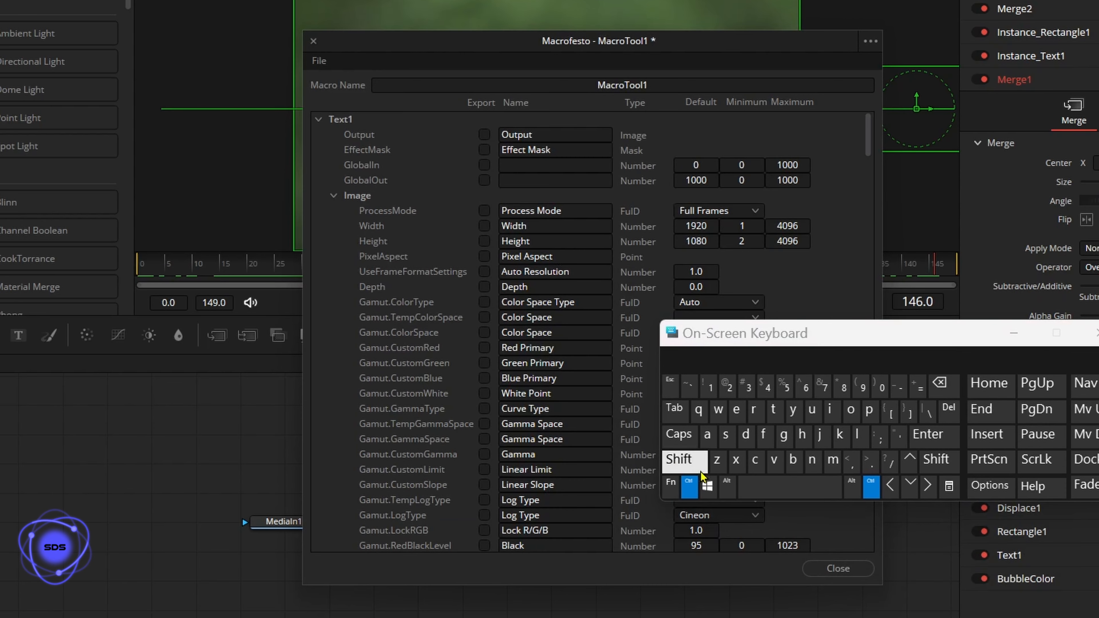
left_click(690, 485)
- Name the macro "Sweeping Text tutorial"
left_click(664, 83)
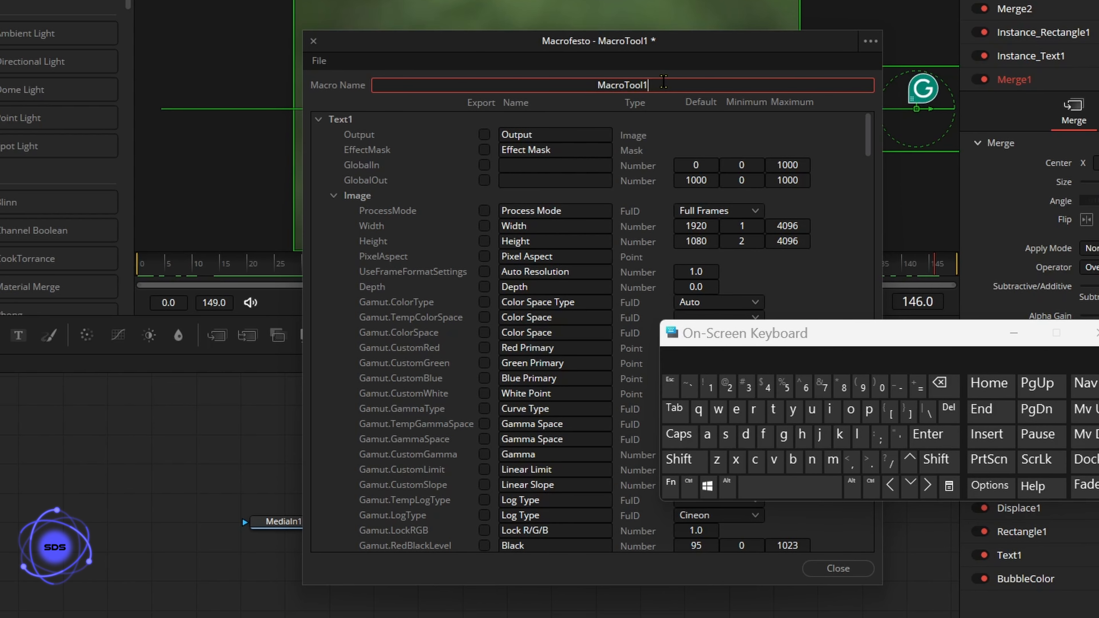
left_click(939, 384)
left_click(676, 463)
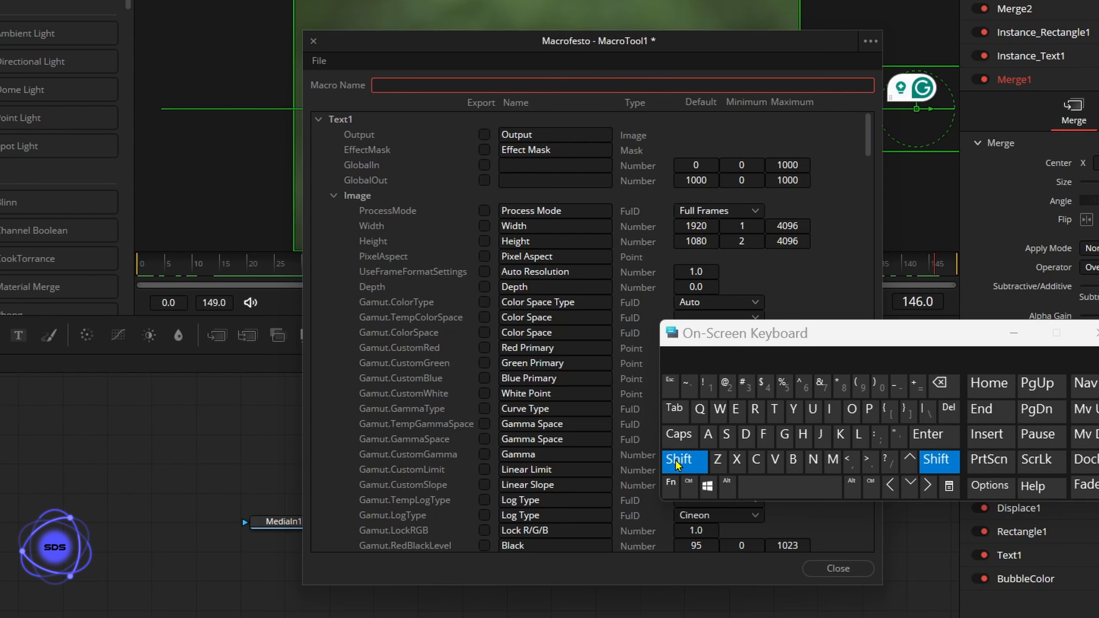
left_click(726, 433)
left_click(718, 409)
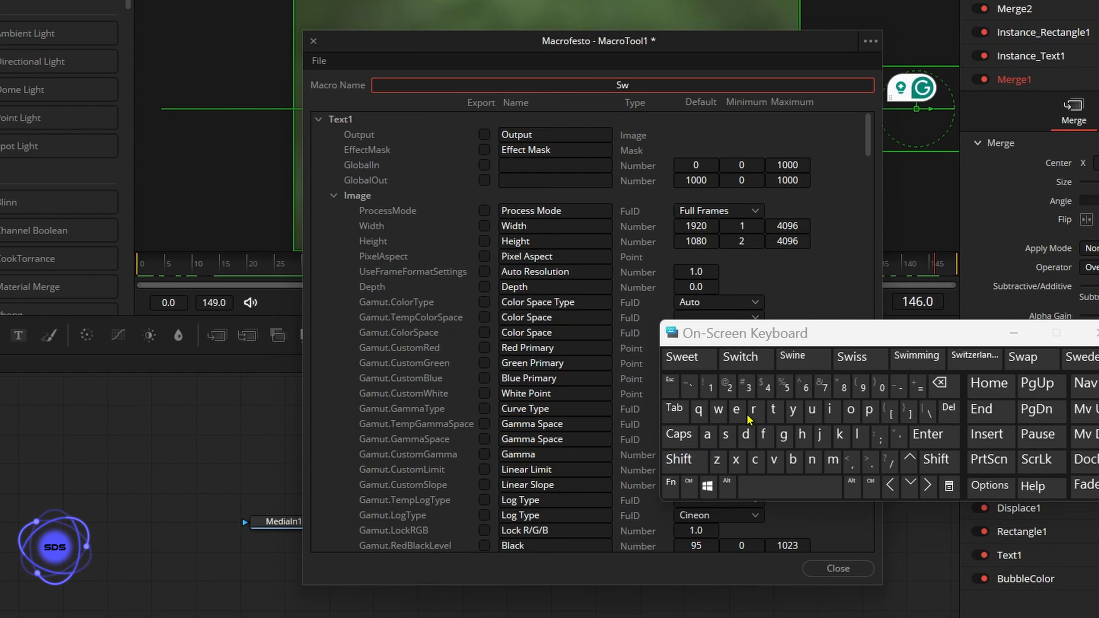
left_click(735, 409)
left_click(736, 409)
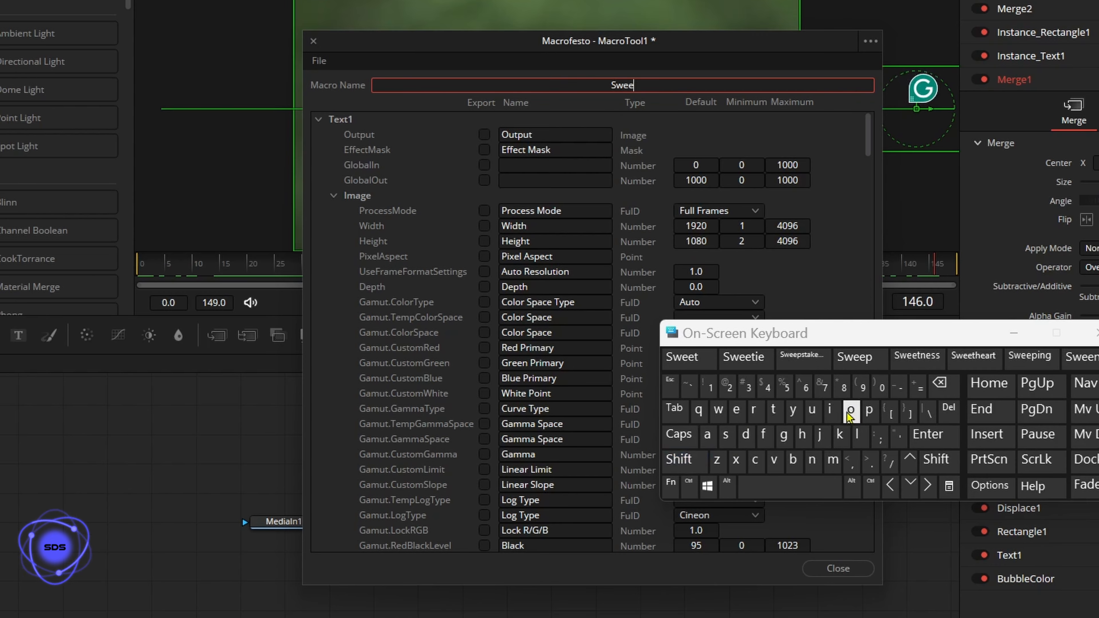
left_click(868, 409)
left_click(744, 355)
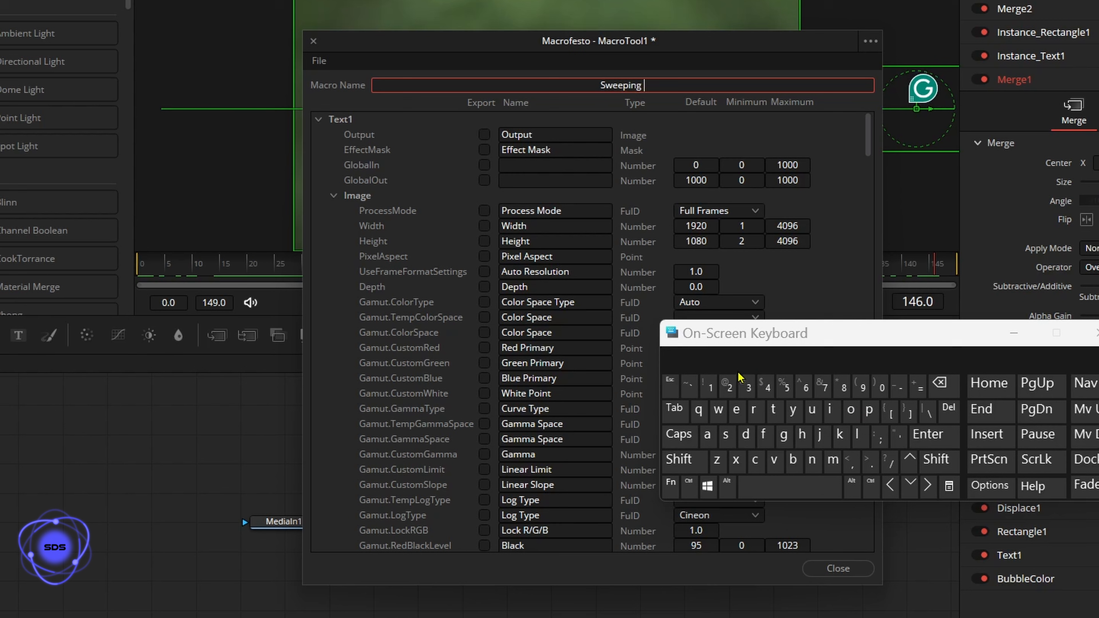
left_click(685, 460)
left_click(772, 408)
left_click(735, 408)
left_click(735, 460)
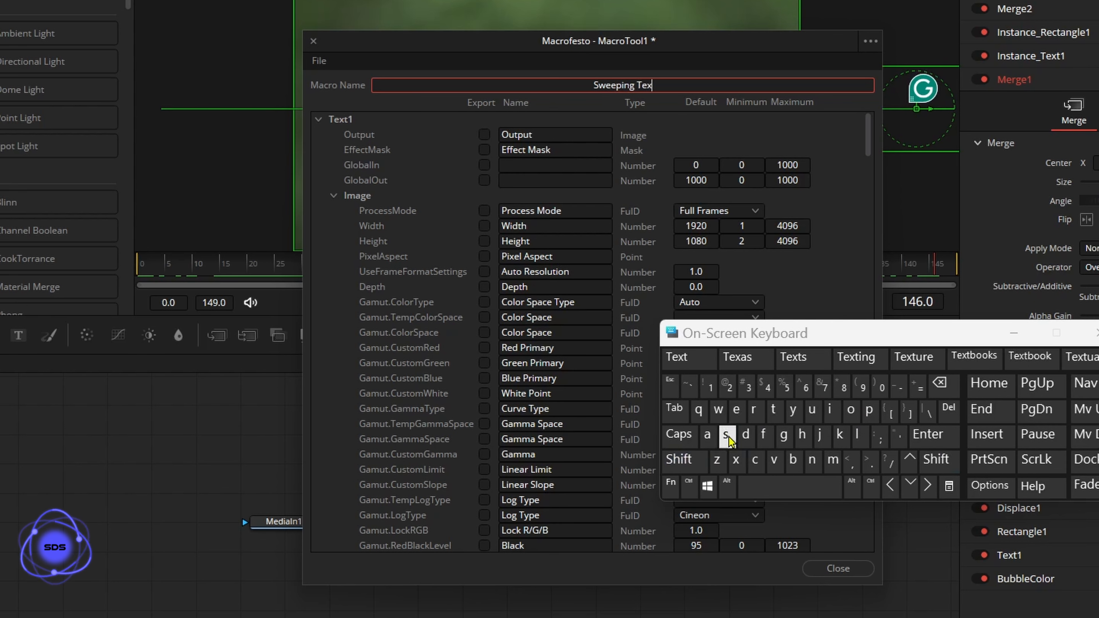
left_click(676, 356)
left_click(772, 408)
left_click(812, 408)
left_click(773, 409)
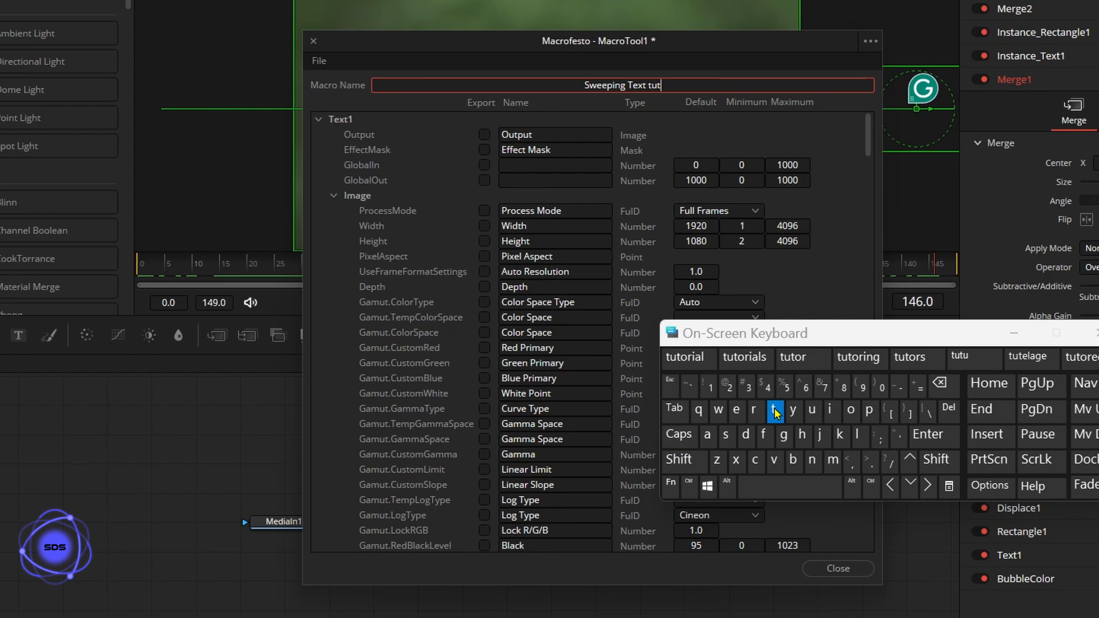
left_click(684, 356)
left_click_drag(695, 331, 754, 329)
- Export Text1's text controls, from Styled Text and Font down through H Justify, plus its layout Center
left_click(334, 195)
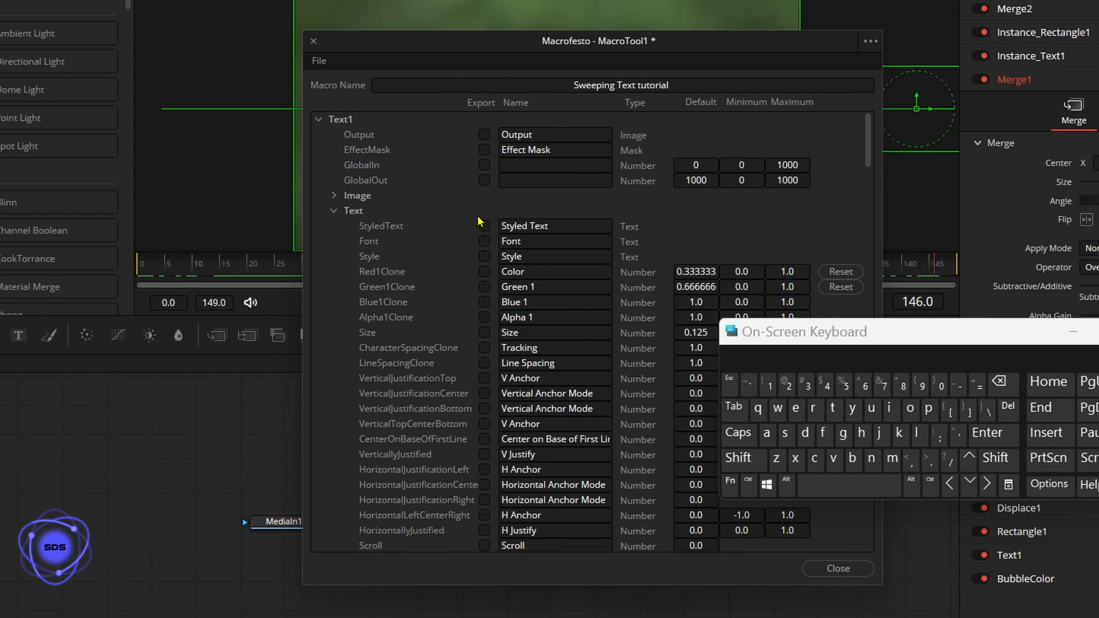
left_click(484, 225)
left_click(484, 240)
left_click_drag(484, 290, 484, 533)
left_click(334, 211)
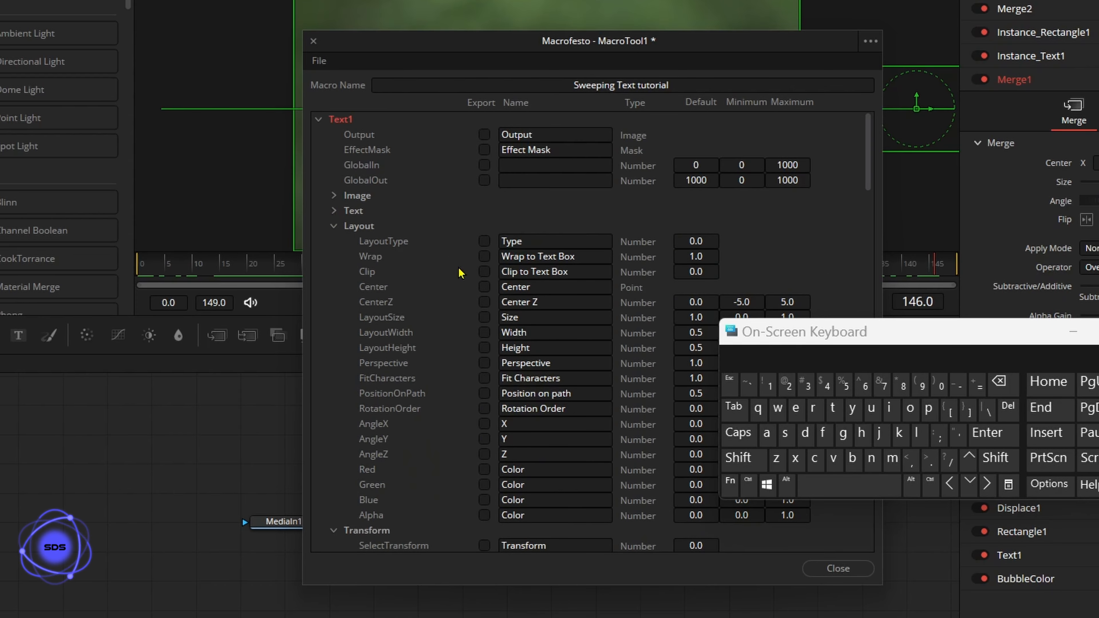
left_click(484, 287)
left_click(318, 120)
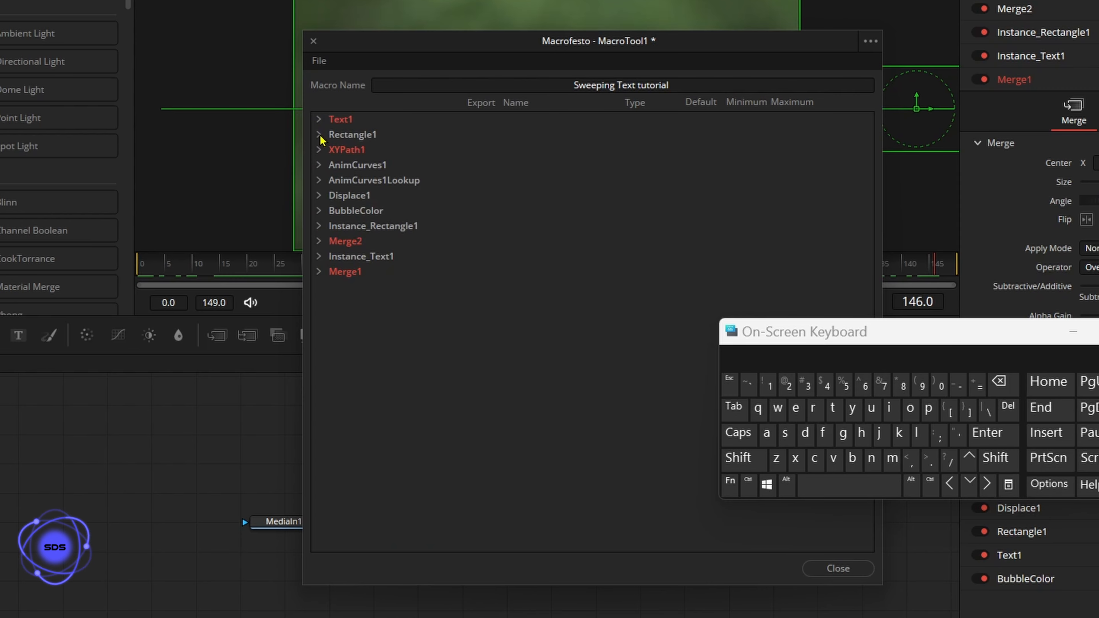
- Export the Soft Edge, Border Width, Width and Height controls of Rectangle1
left_click(319, 134)
left_click(484, 242)
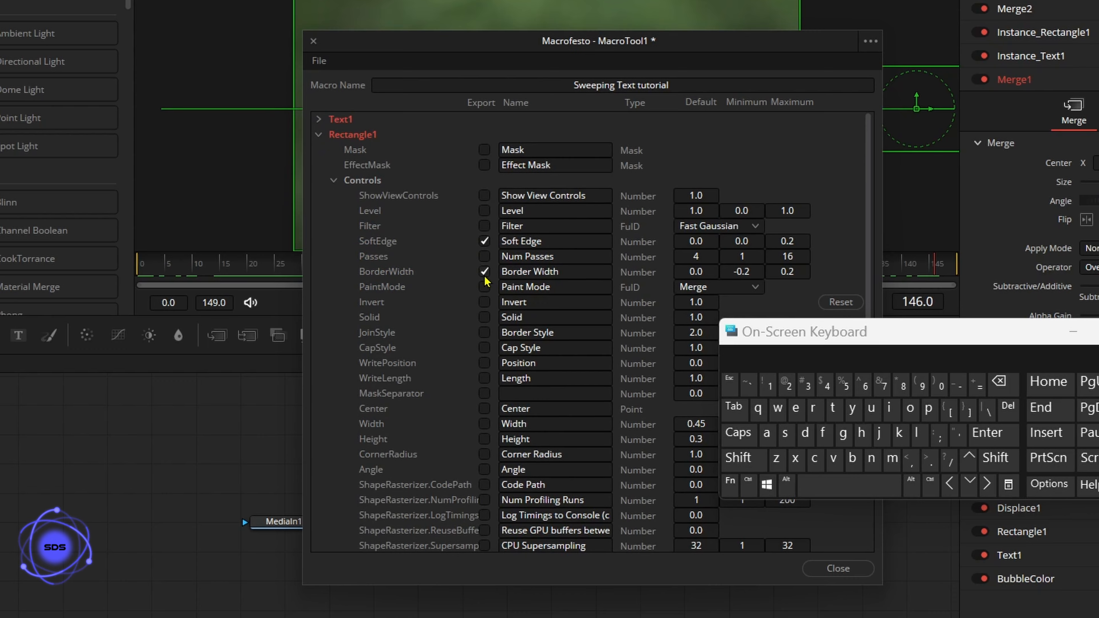
left_click(484, 424)
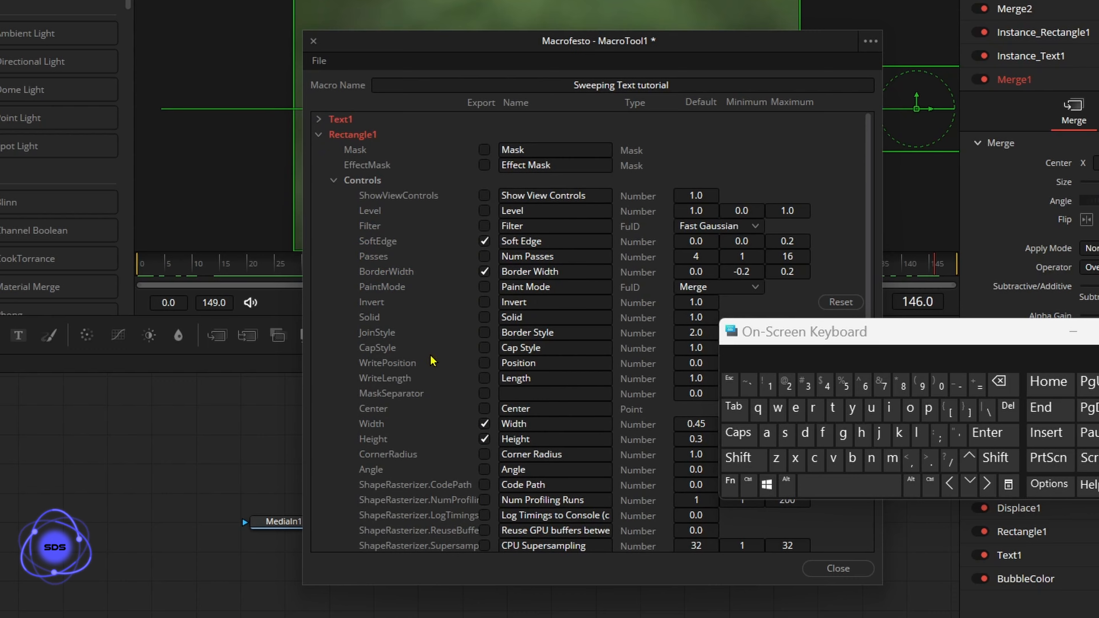
left_click(329, 182)
left_click(318, 135)
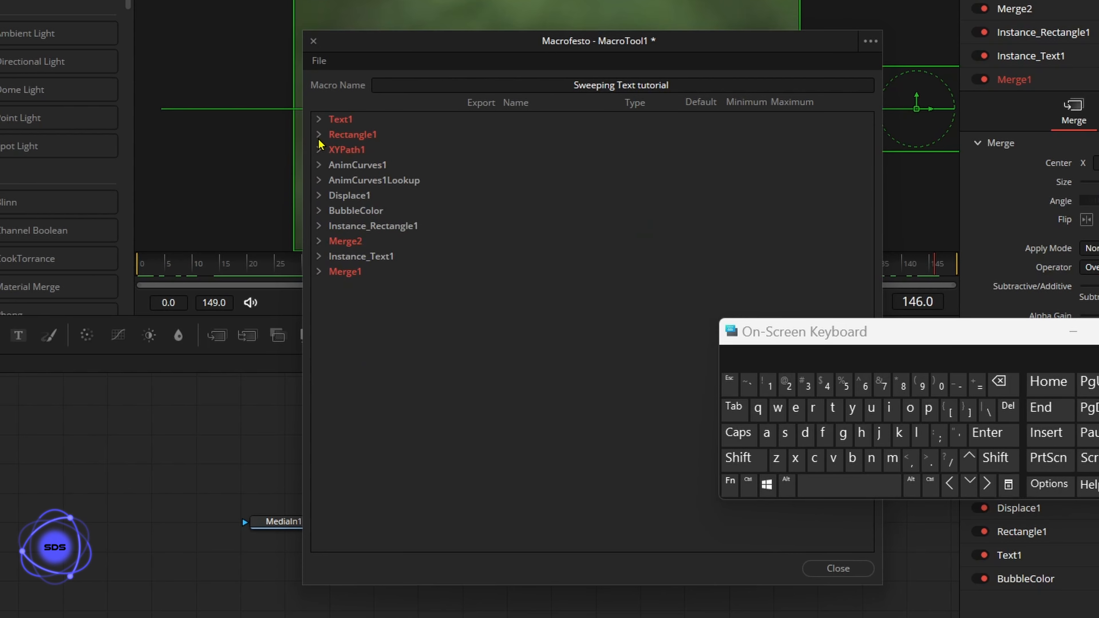
- Export the Scale and Offset controls of AnimCurves1, and rename Scale as "OUT"
left_click(320, 165)
left_click_drag(799, 332, 758, 483)
left_click(484, 348)
left_click(484, 332)
left_click(560, 330)
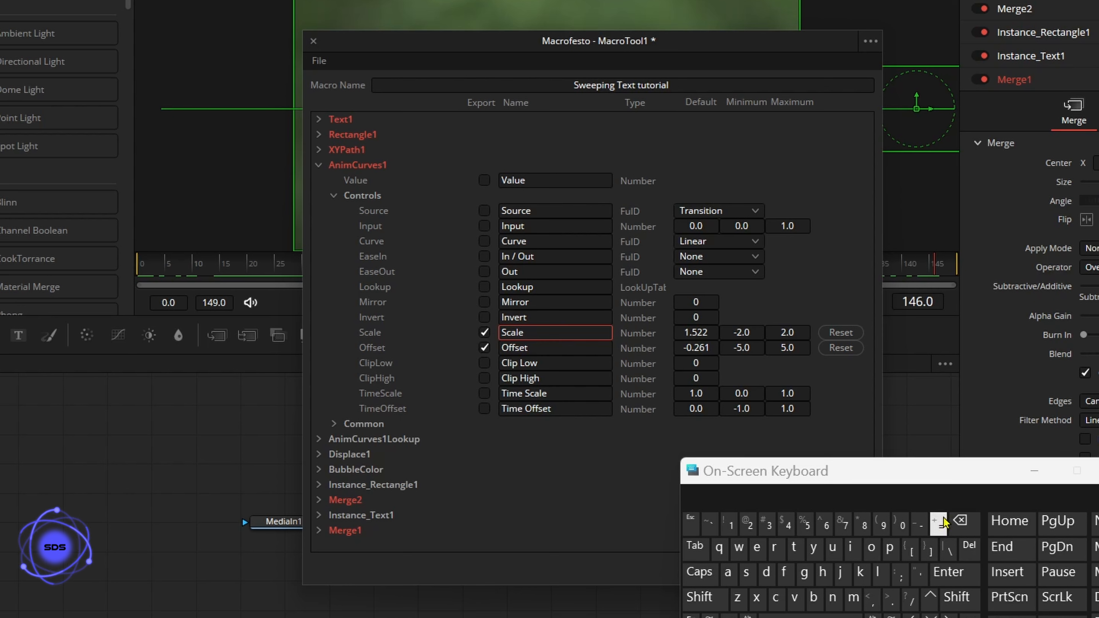
key("BackSpace")
key("BackSpace")
key("BackSpace")
key("BackSpace")
key("BackSpace")
left_click(709, 577)
type("OUT")
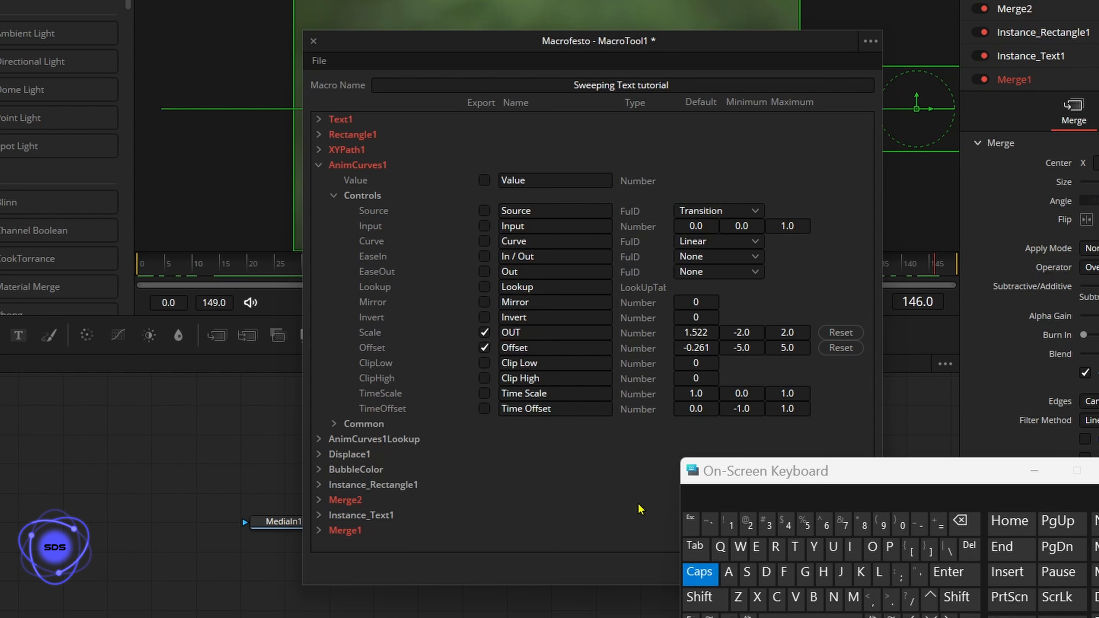
- Rename AnimCurves1's exported Offset control as "IN" and collapse that node's parameter list
left_click(545, 352)
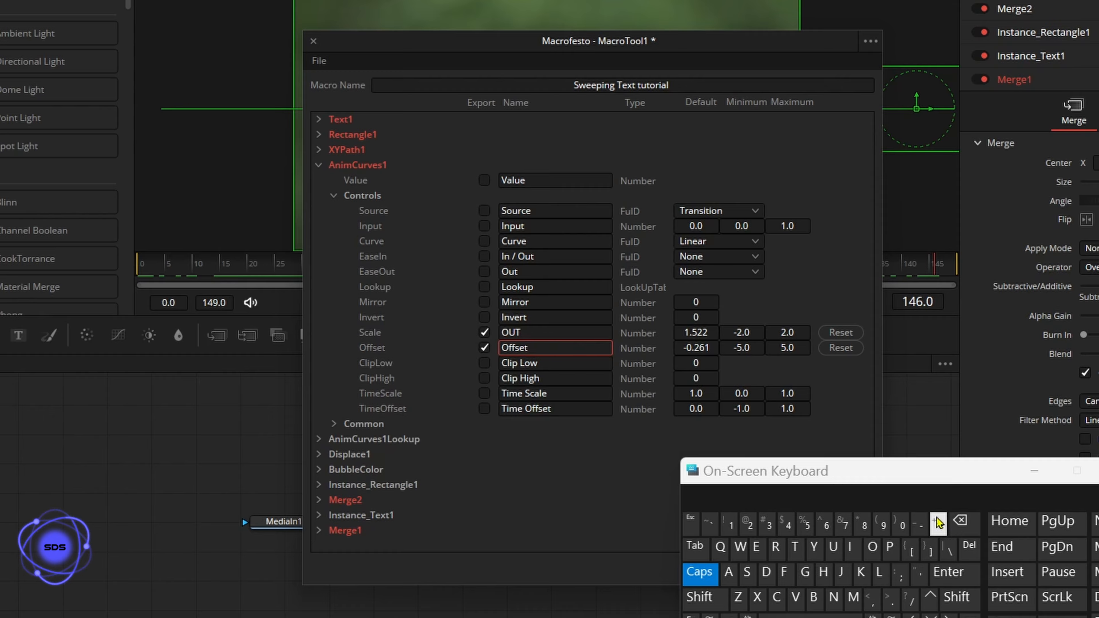
key("BackSpace")
key("BackSpace")
key("BackSpace")
key("BackSpace")
key("BackSpace")
key("BackSpace")
type("IN")
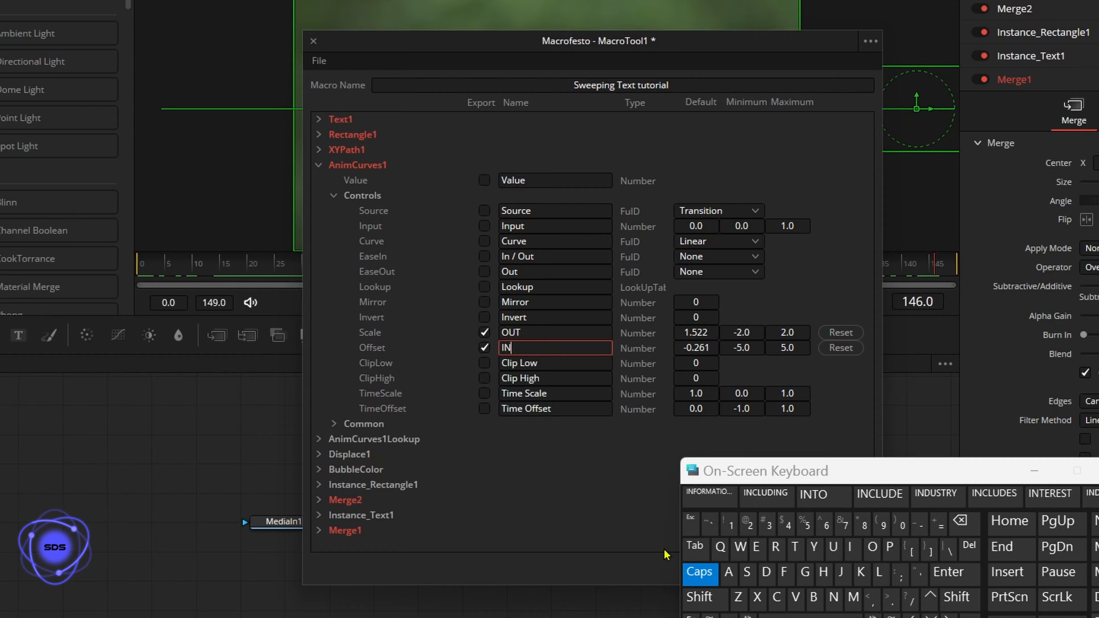
left_click(460, 377)
left_click(335, 196)
left_click(319, 165)
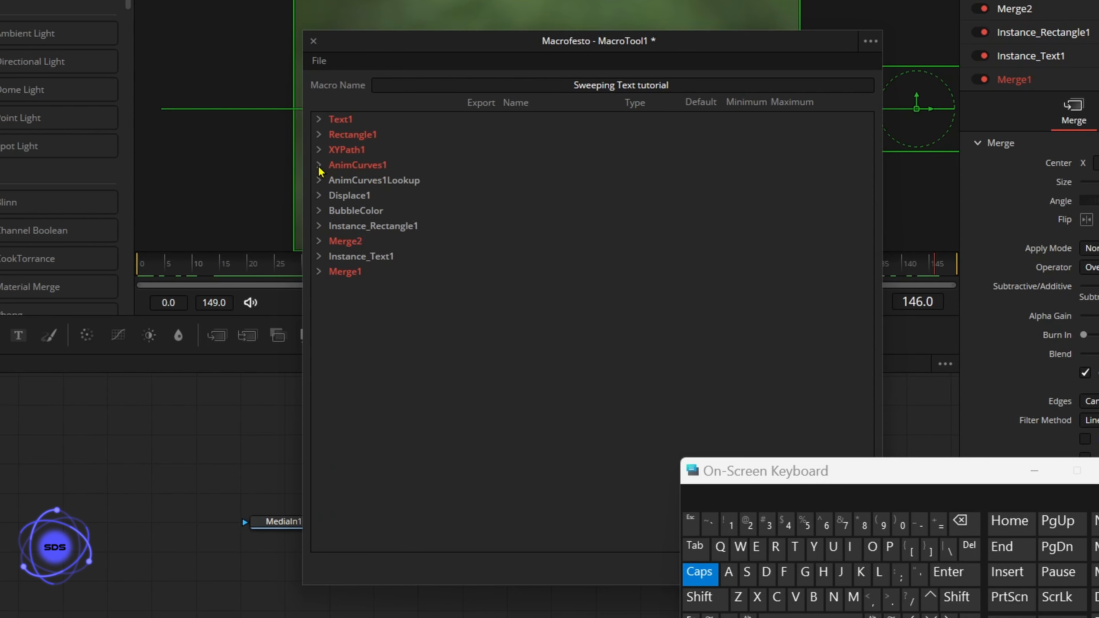
- Export Displace1's Refraction Strength control under the name "Magnification"
left_click(319, 195)
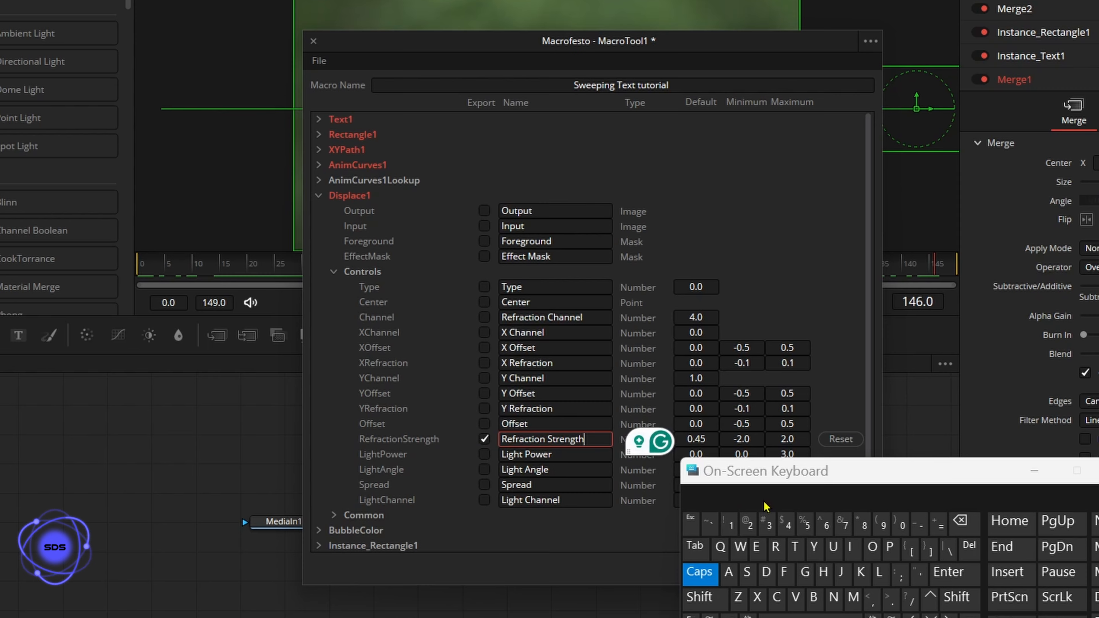
left_click(960, 520)
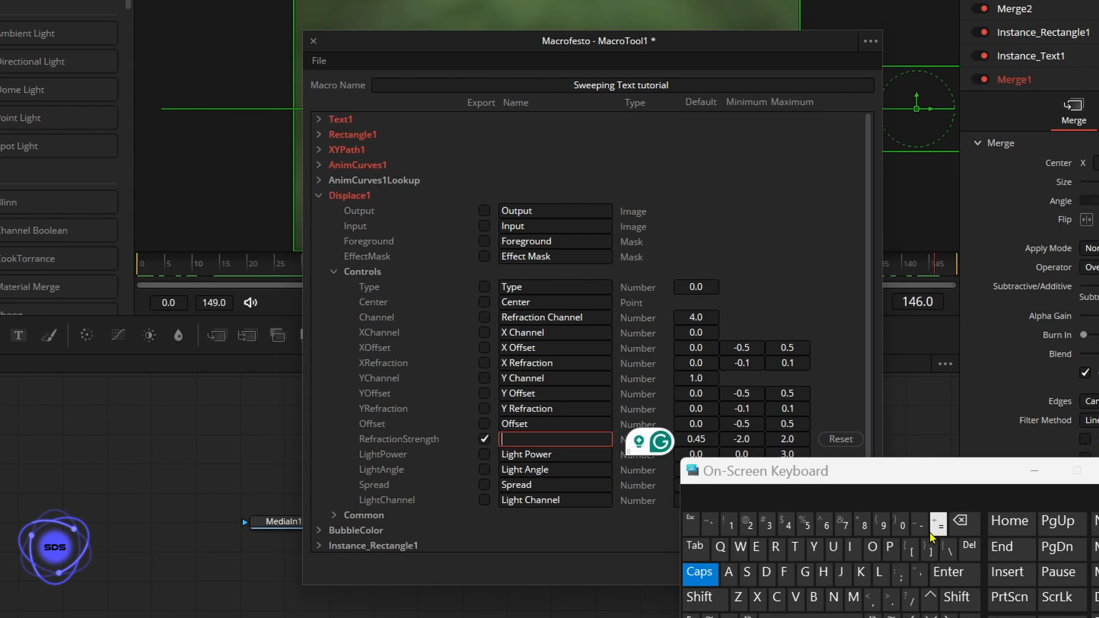
left_click(689, 571)
left_click(703, 597)
left_click(851, 599)
left_click(728, 578)
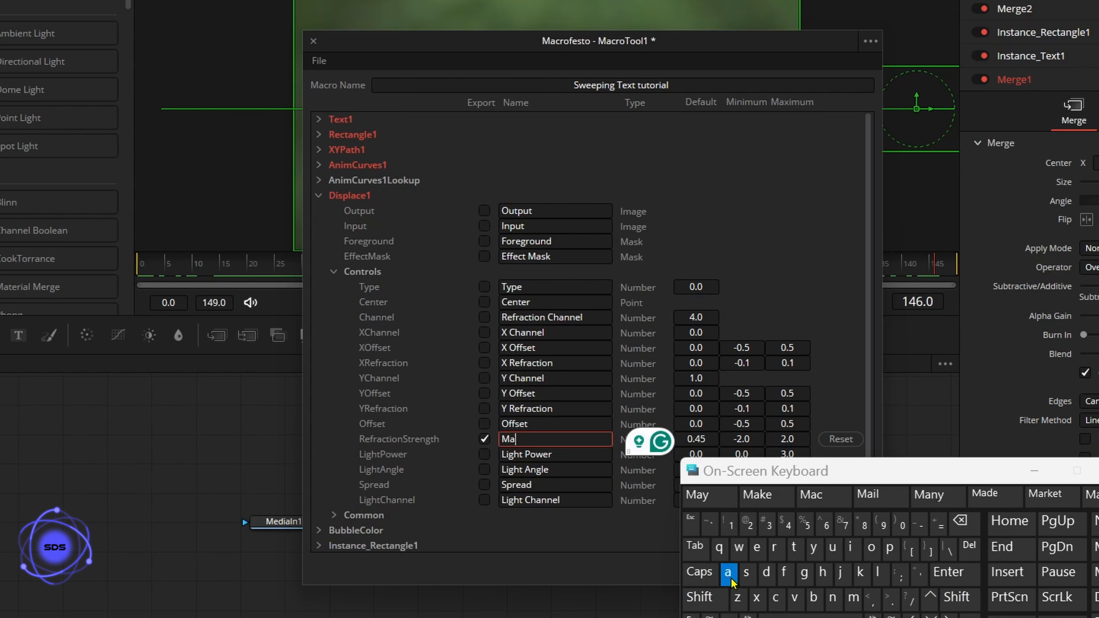
left_click(804, 572)
left_click(832, 597)
left_click(850, 547)
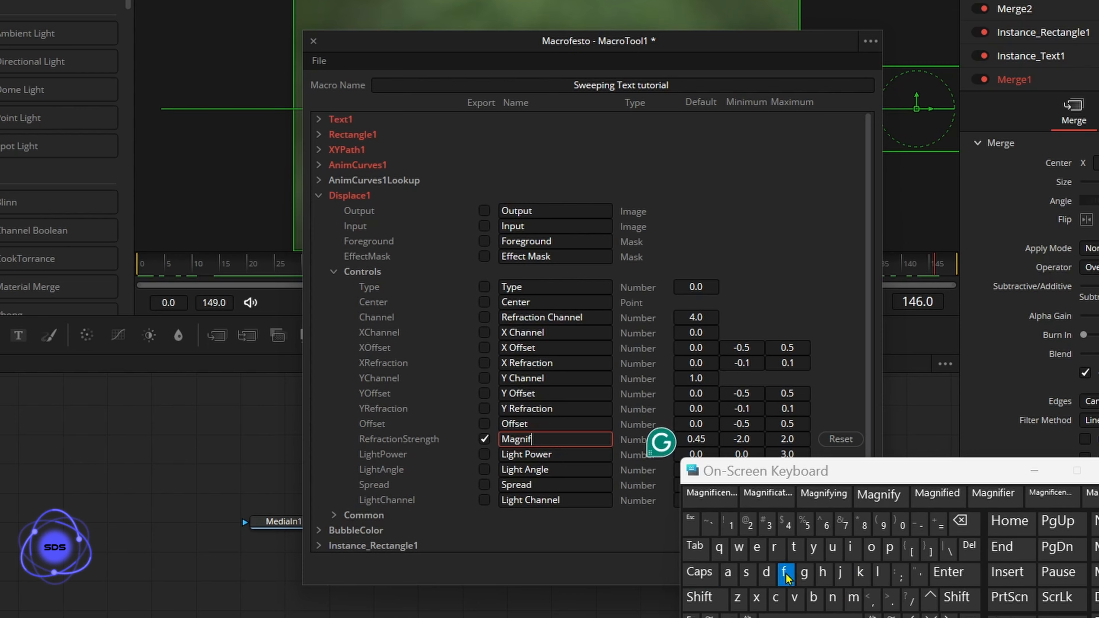
left_click(784, 572)
left_click(768, 494)
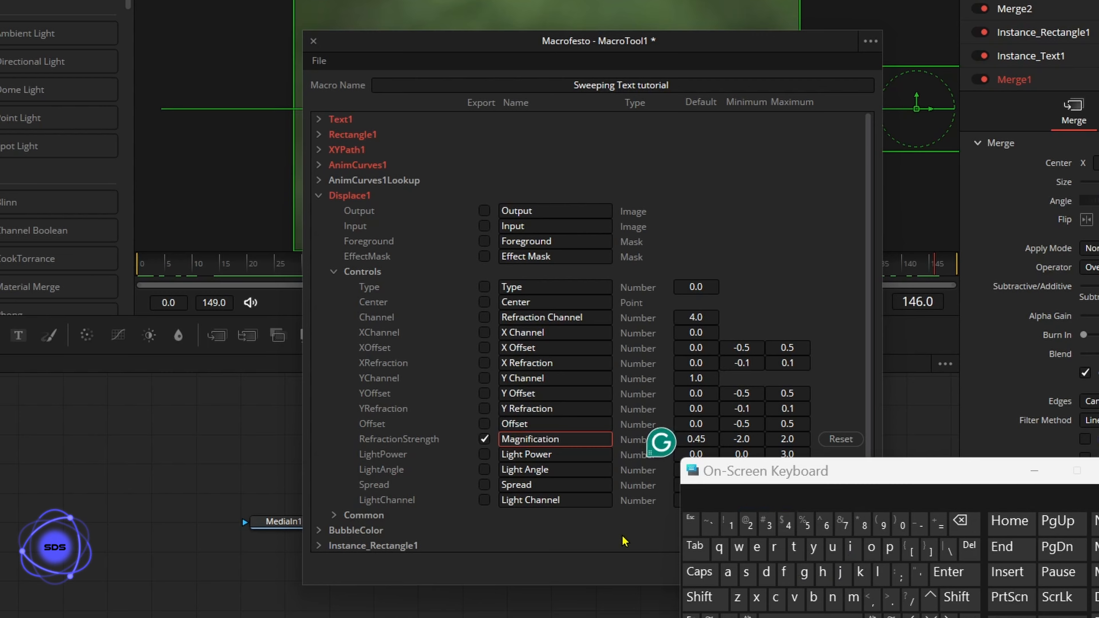
left_click(319, 195)
- Export BubbleColor's top-left red, green, blue and alpha controls, renaming the first one "Bubble Color"
left_click(319, 211)
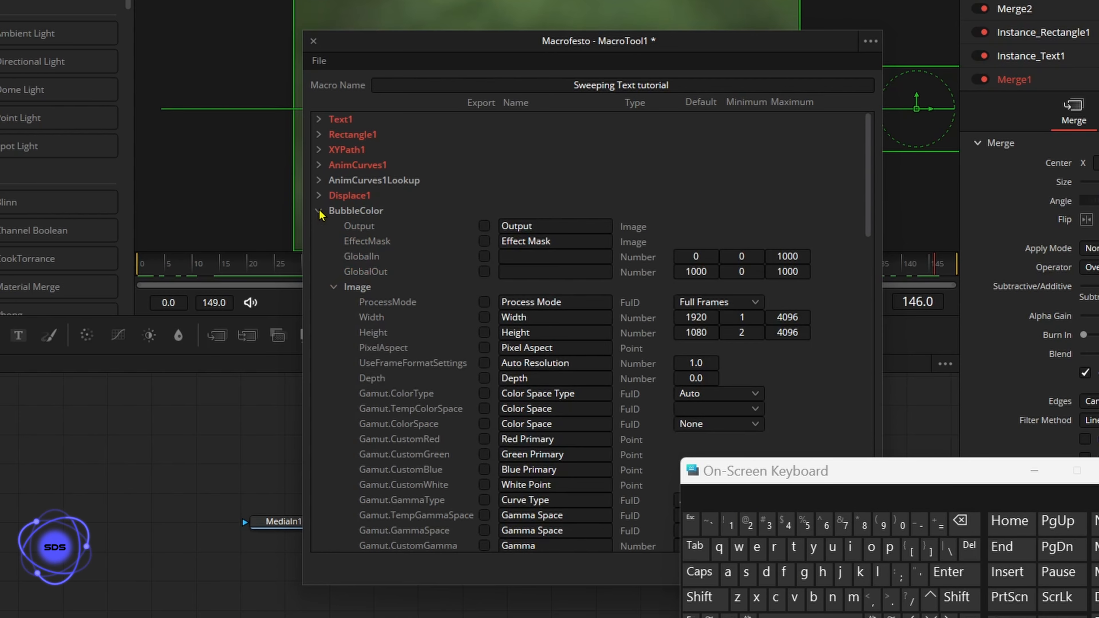
left_click(333, 286)
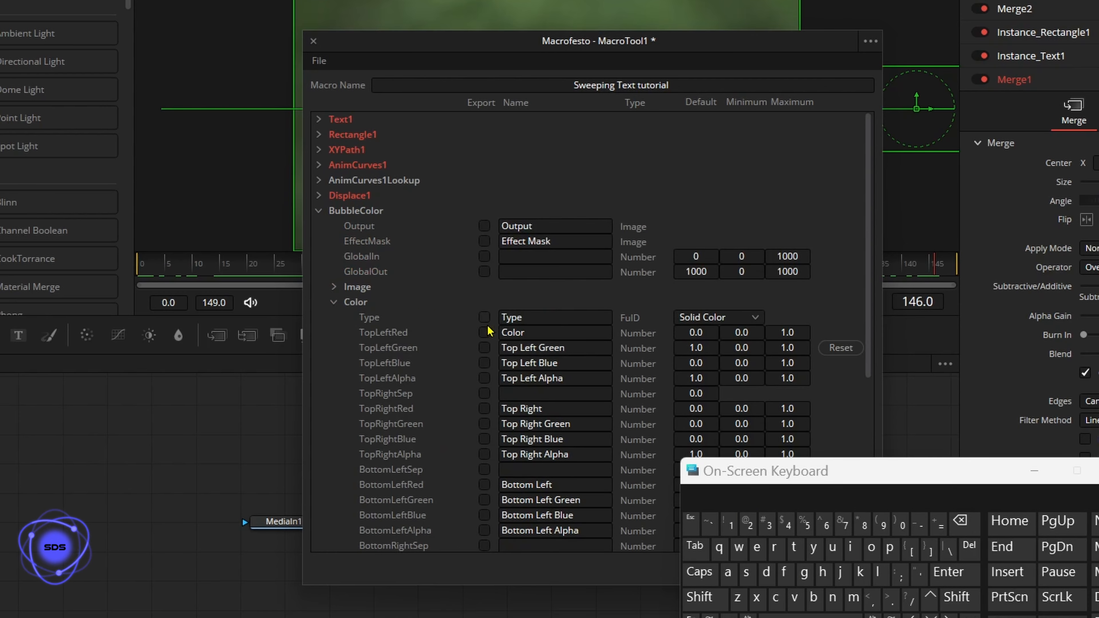
left_click(502, 333)
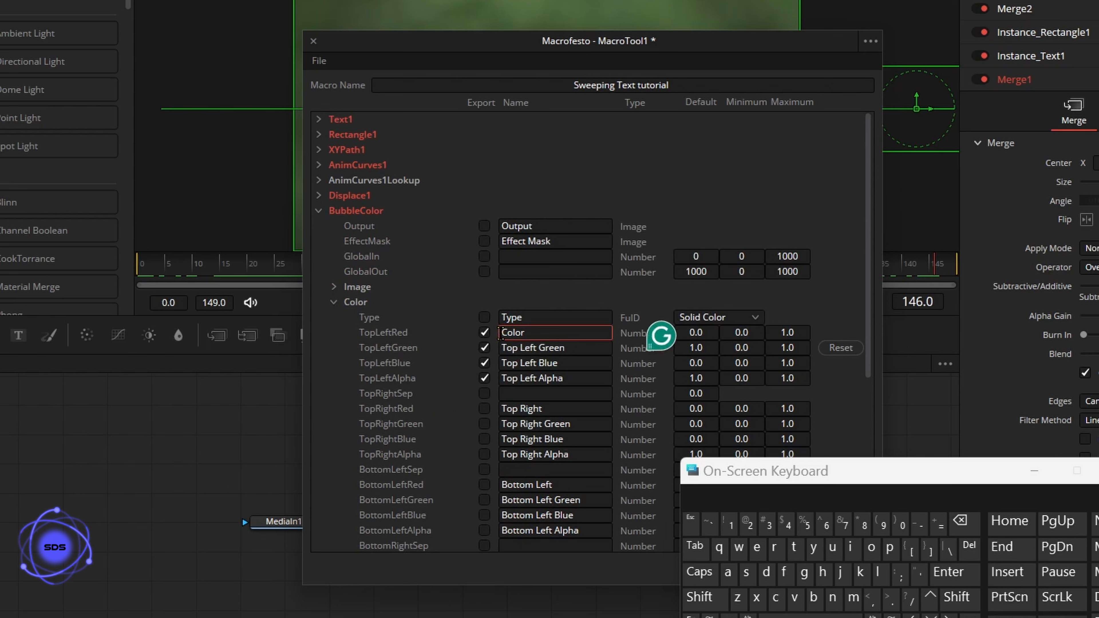
left_click(703, 599)
left_click(812, 600)
left_click(833, 548)
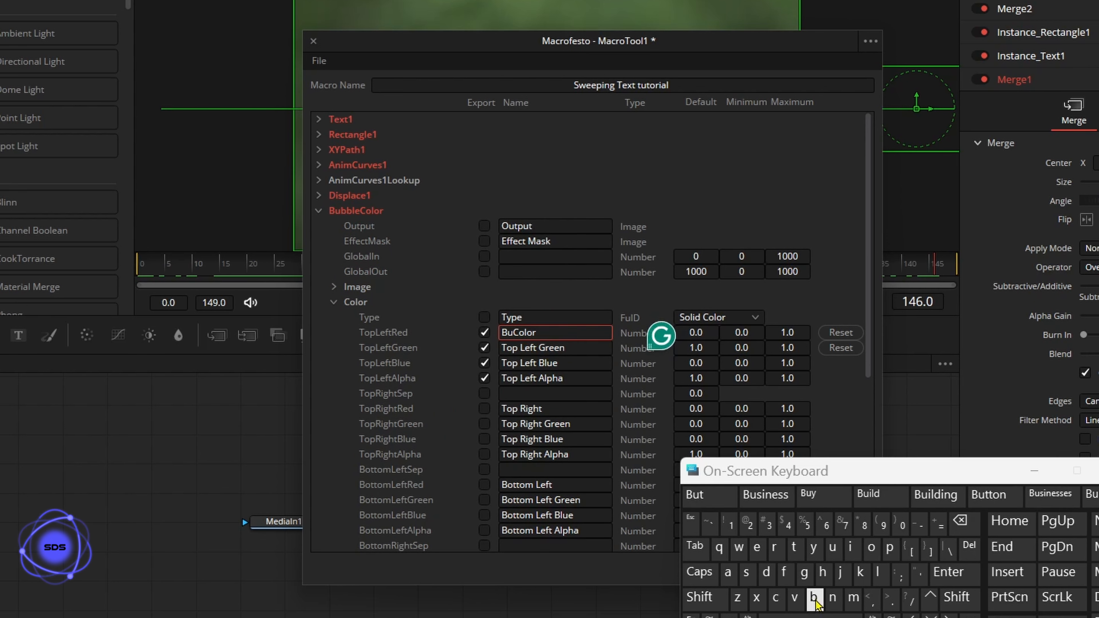
left_click(813, 599)
left_click(813, 599)
left_click(704, 497)
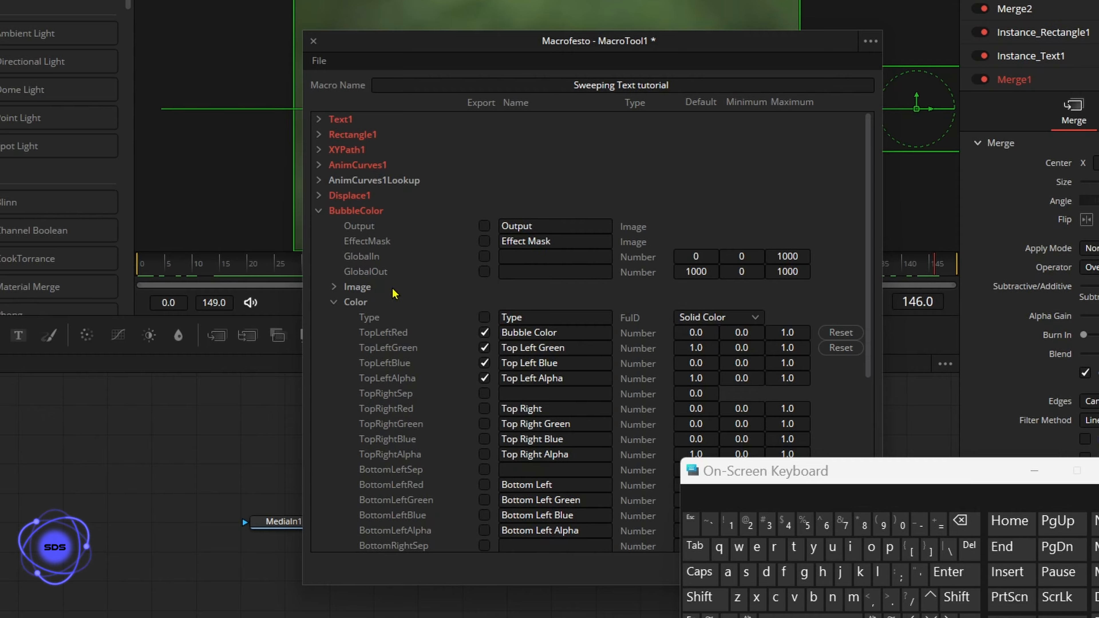
left_click(334, 302)
left_click(318, 210)
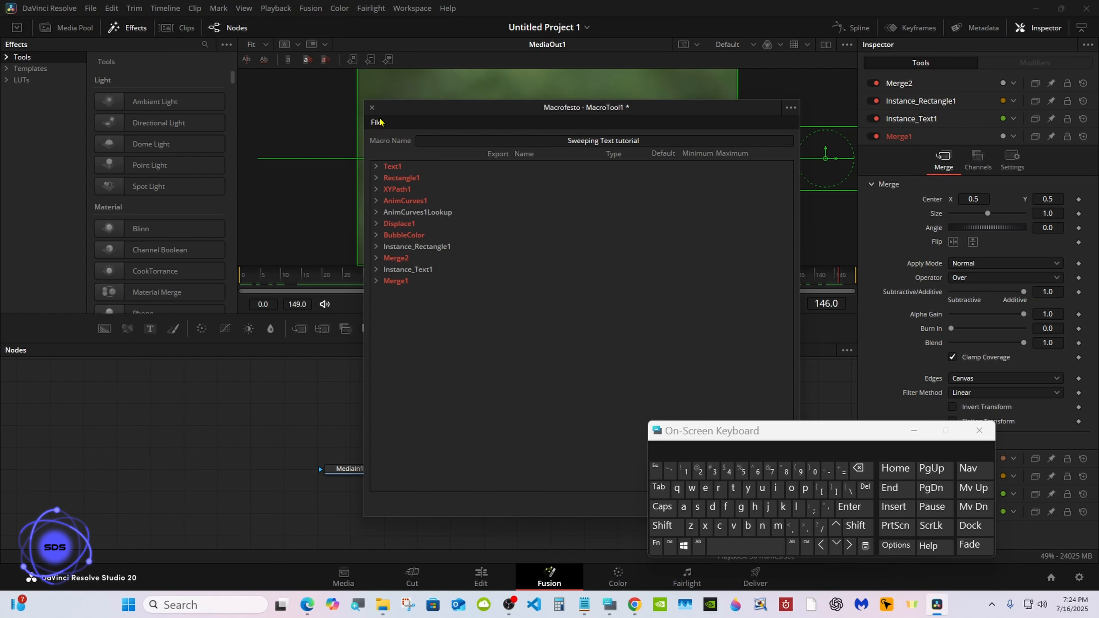
- Save the macro as a group named "Sweeping Text tutorial.setting" in Fusion\Templates\Edit\Effects\Sweeping Text
left_click(379, 123)
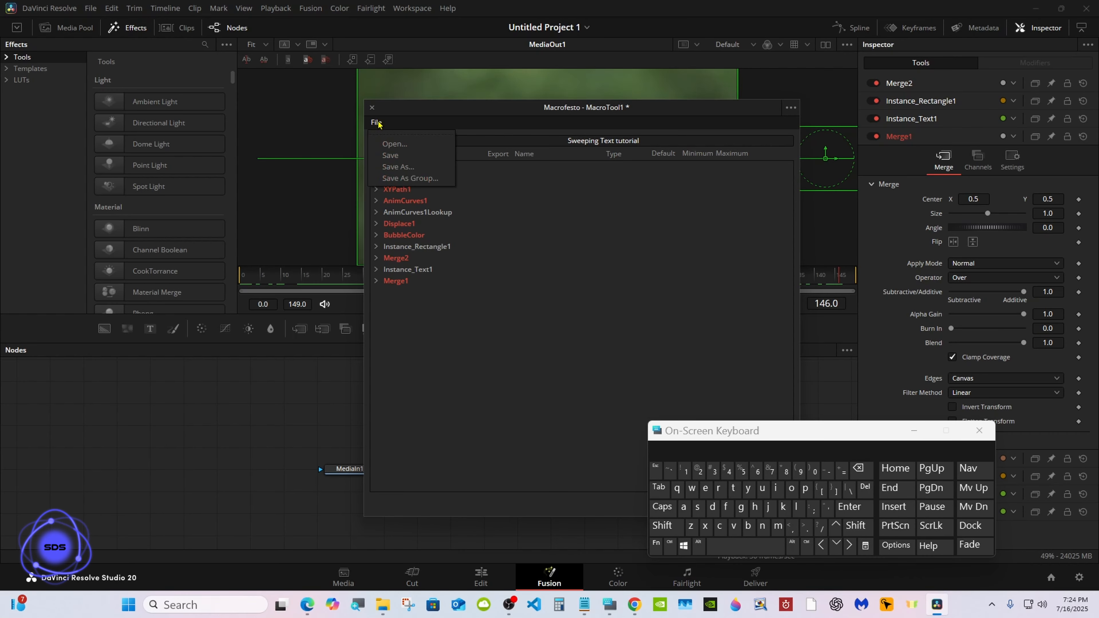
left_click(402, 179)
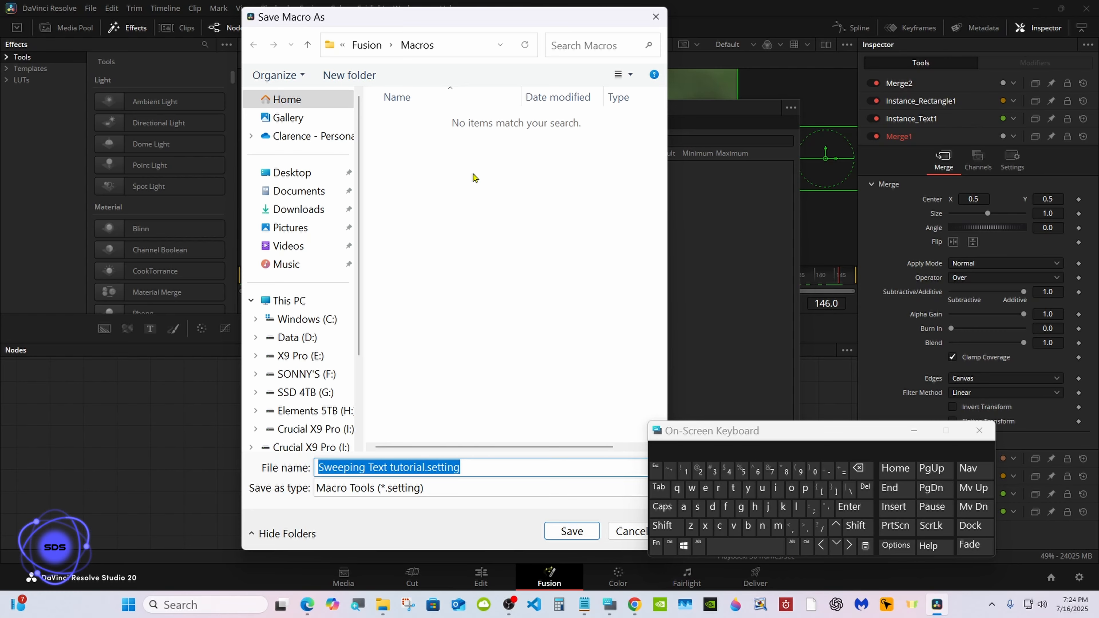
left_click(366, 45)
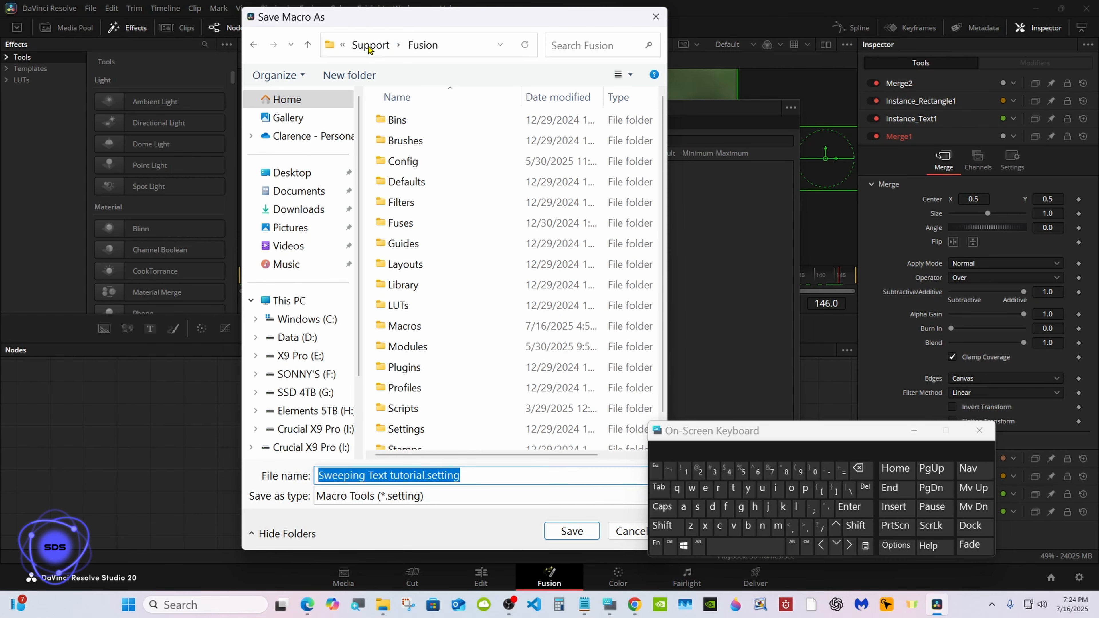
scroll(651, 134, "down", 2)
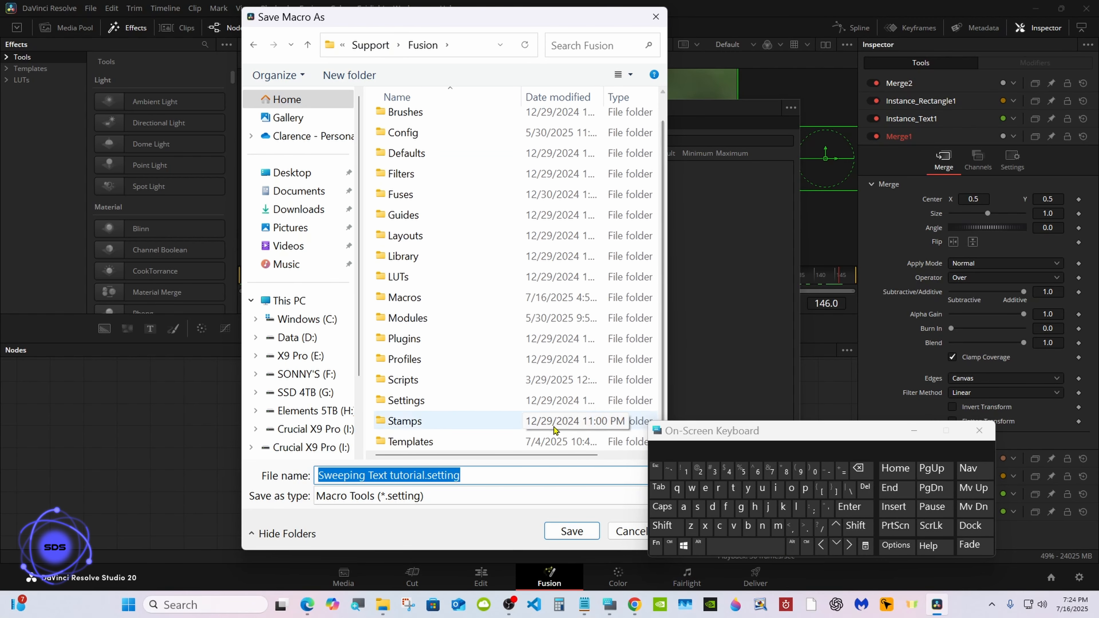
double_click(497, 440)
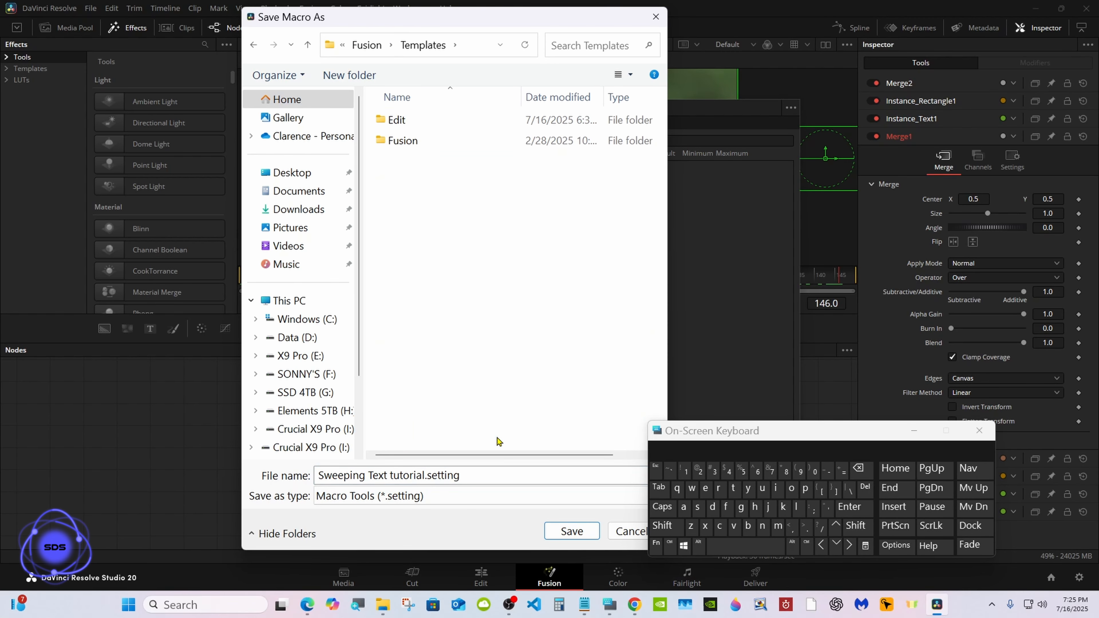
double_click(451, 120)
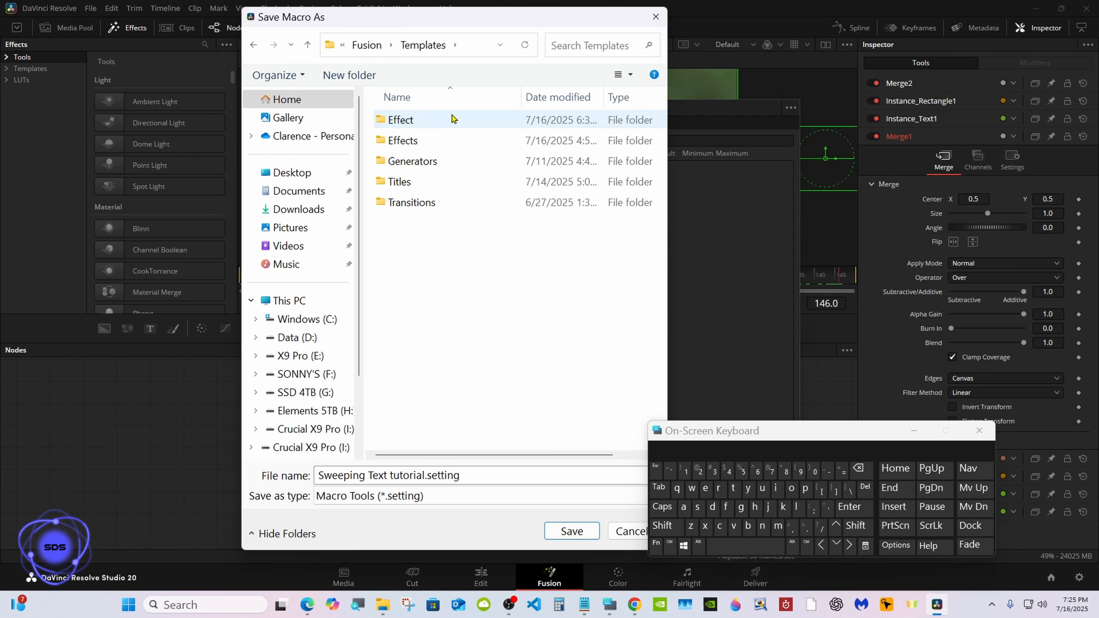
double_click(452, 140)
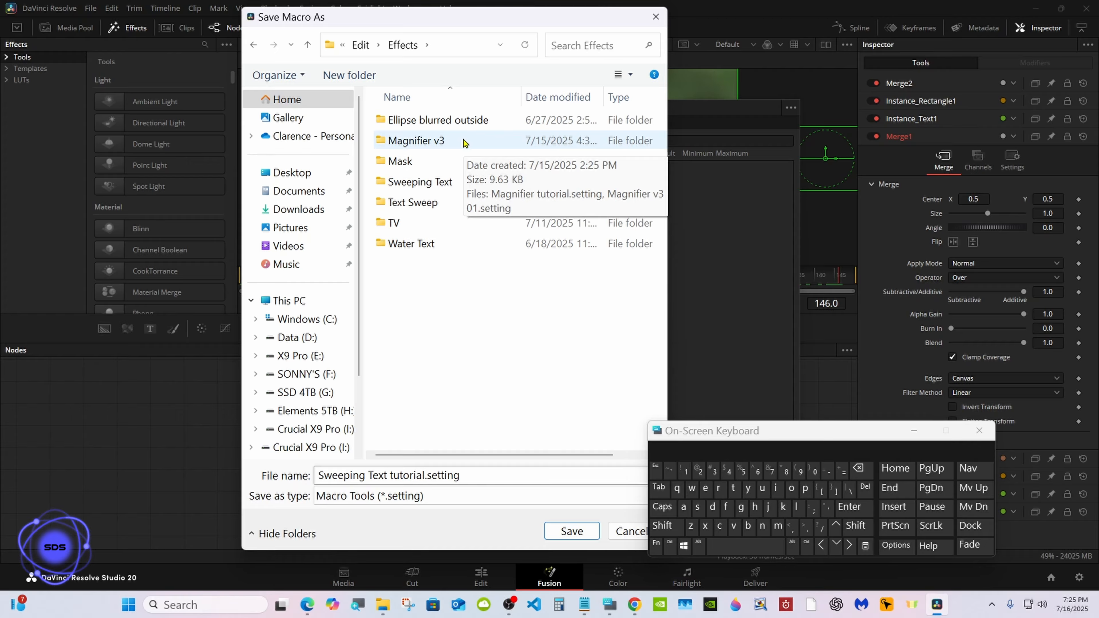
double_click(459, 182)
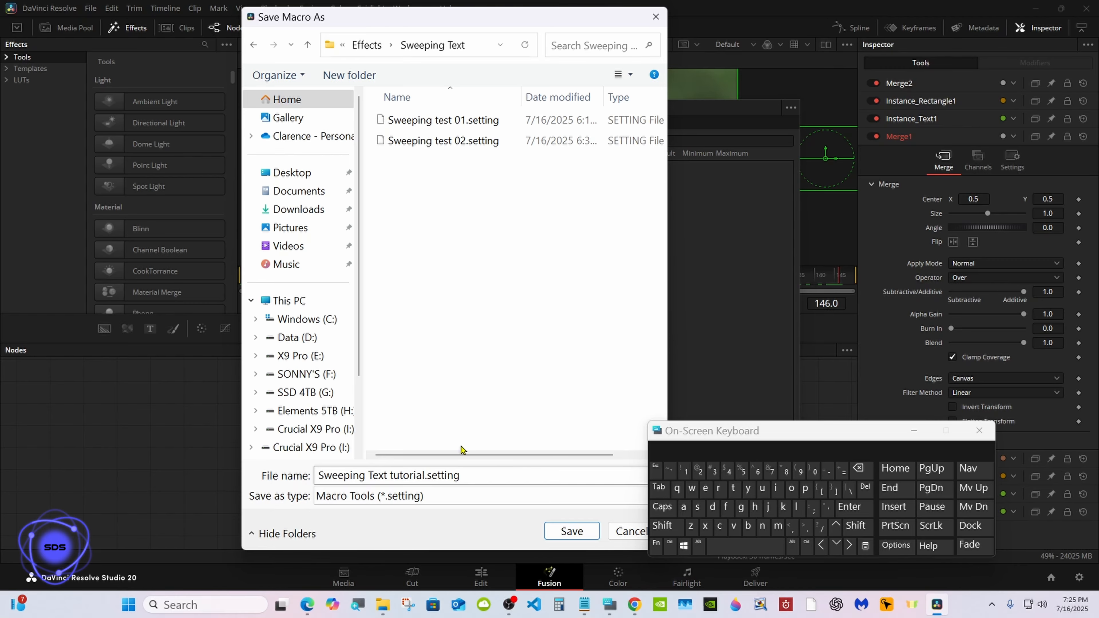
left_click(572, 530)
left_click(913, 430)
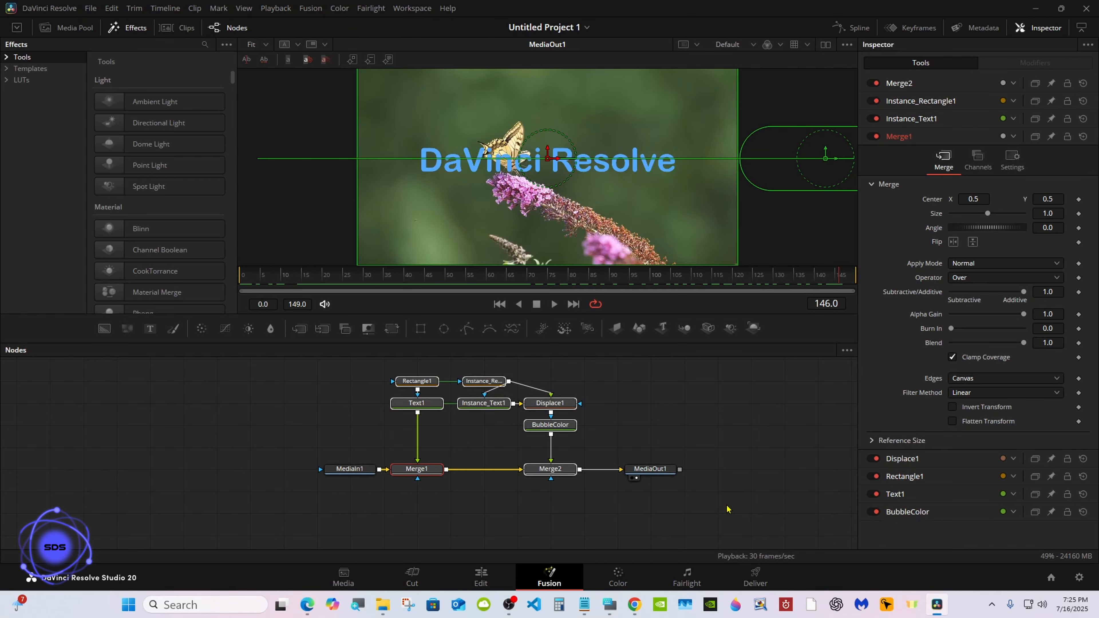
- Switch to the Edit page and place Fusion Clip 2 directly after Fusion Clip 1 on Video 1
left_click(481, 576)
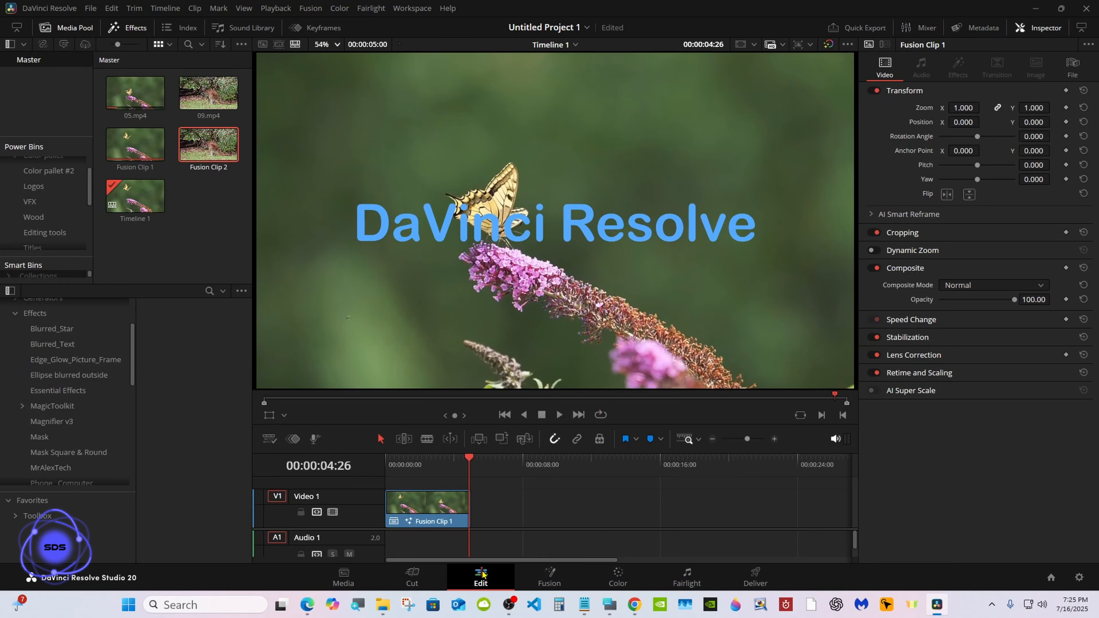
left_click_drag(208, 144, 510, 512)
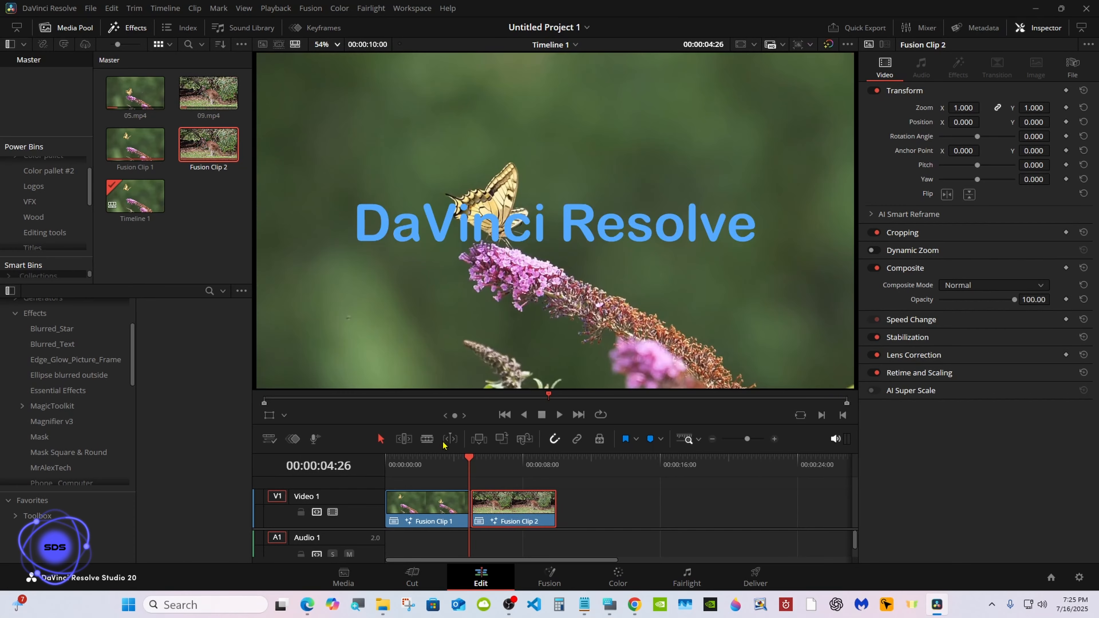
key("space")
- Apply the "Sweeping Text tutorial" effect to Fusion Clip 2 and play the clip from its start
scroll(129, 345, "down", 10)
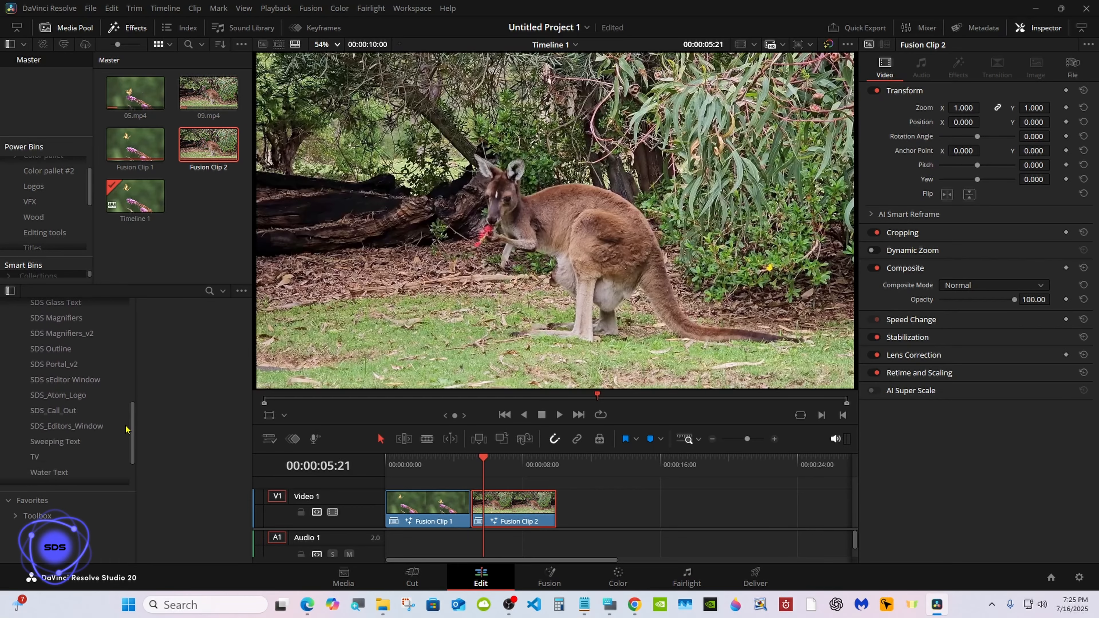
left_click(75, 435)
left_click_drag(200, 372, 512, 520)
key("Up")
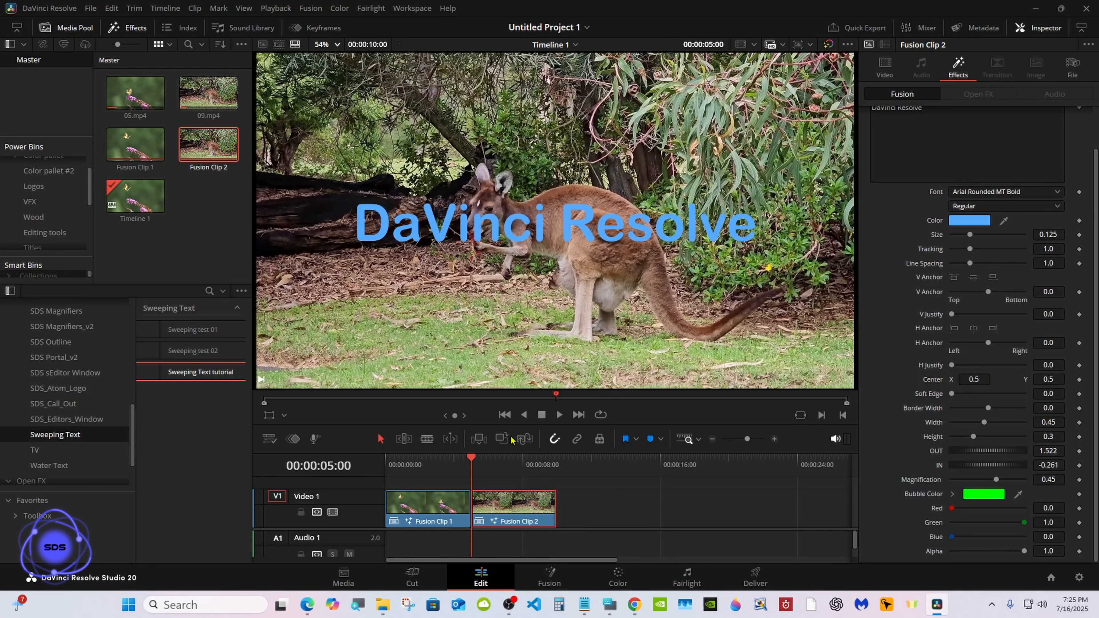
left_click(558, 416)
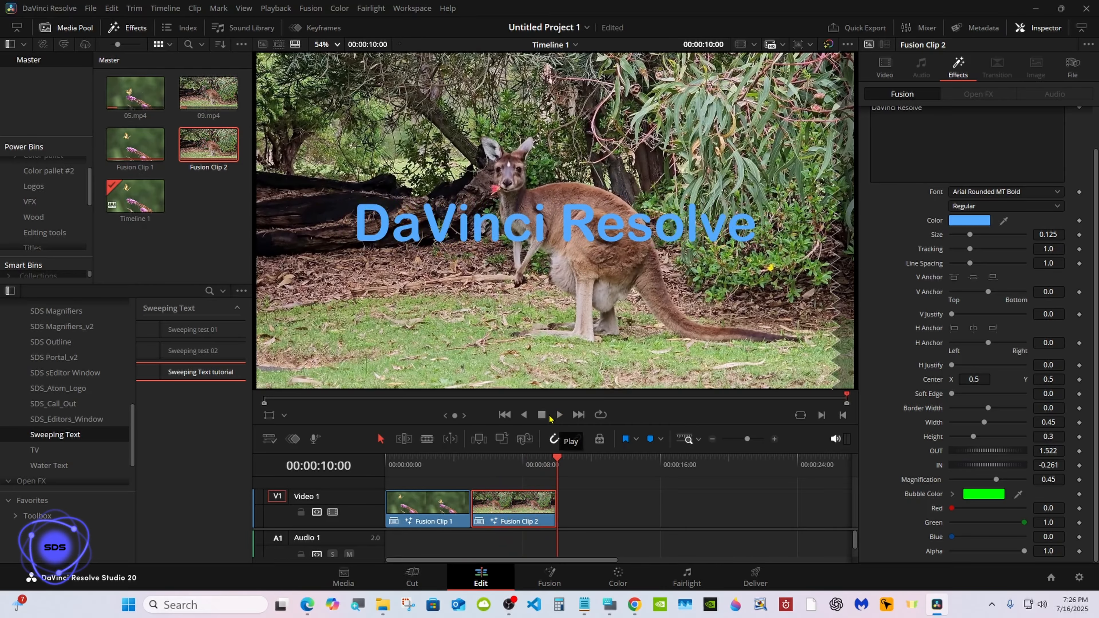
left_click(473, 462)
- Add 05.mp4 to Video 1 at 12 seconds, split it at about 24 seconds and delete the remainder
left_click_drag(158, 91, 593, 511)
left_click(594, 463)
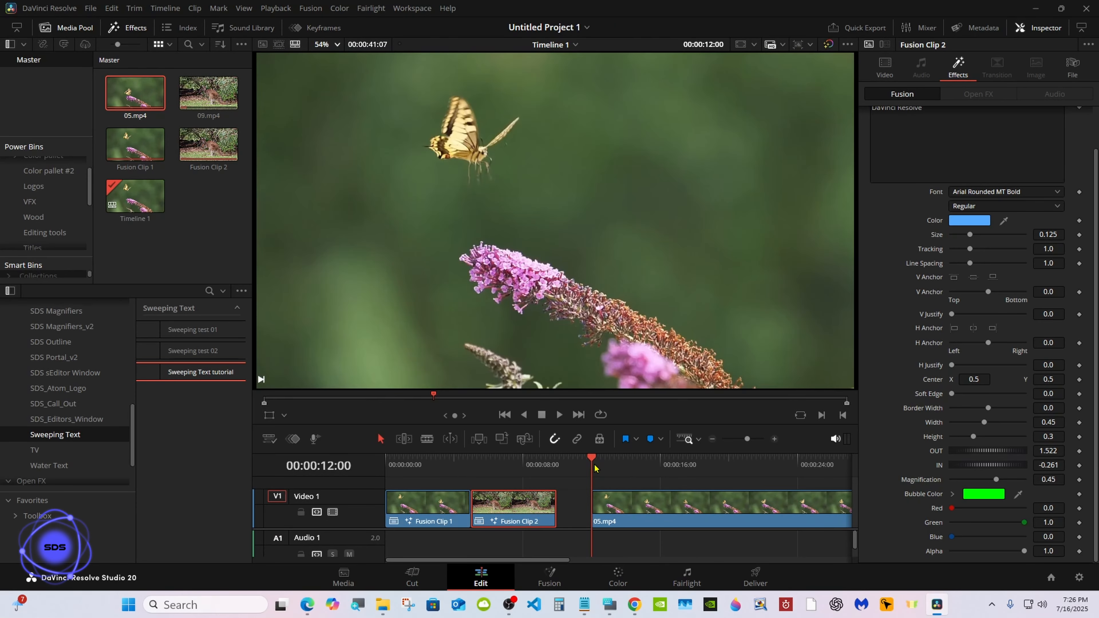
left_click(796, 511)
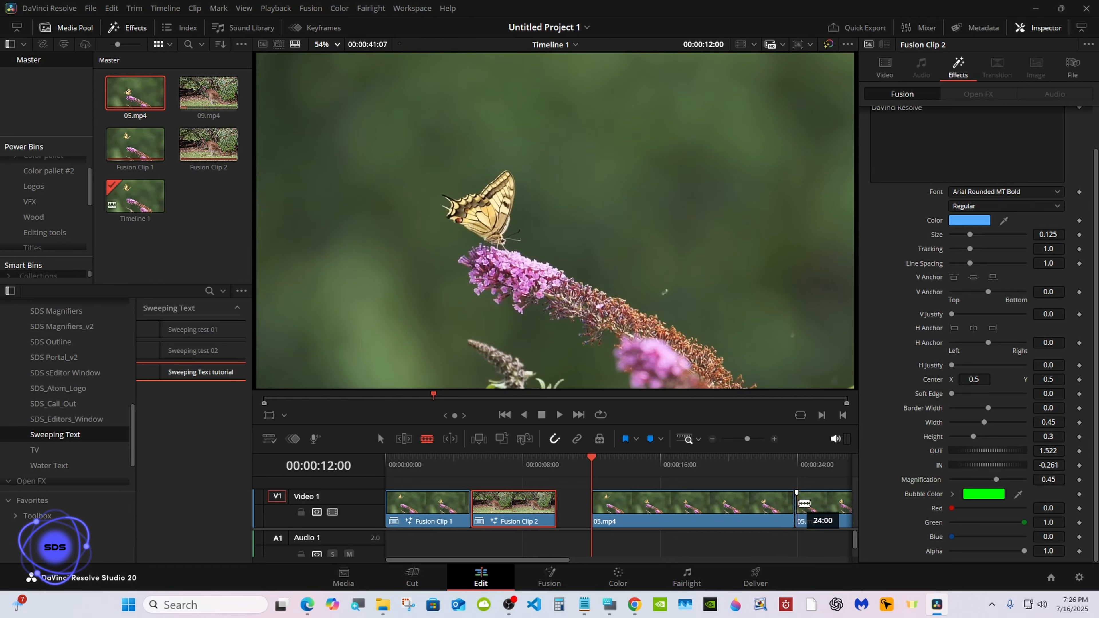
right_click(815, 508)
left_click(837, 232)
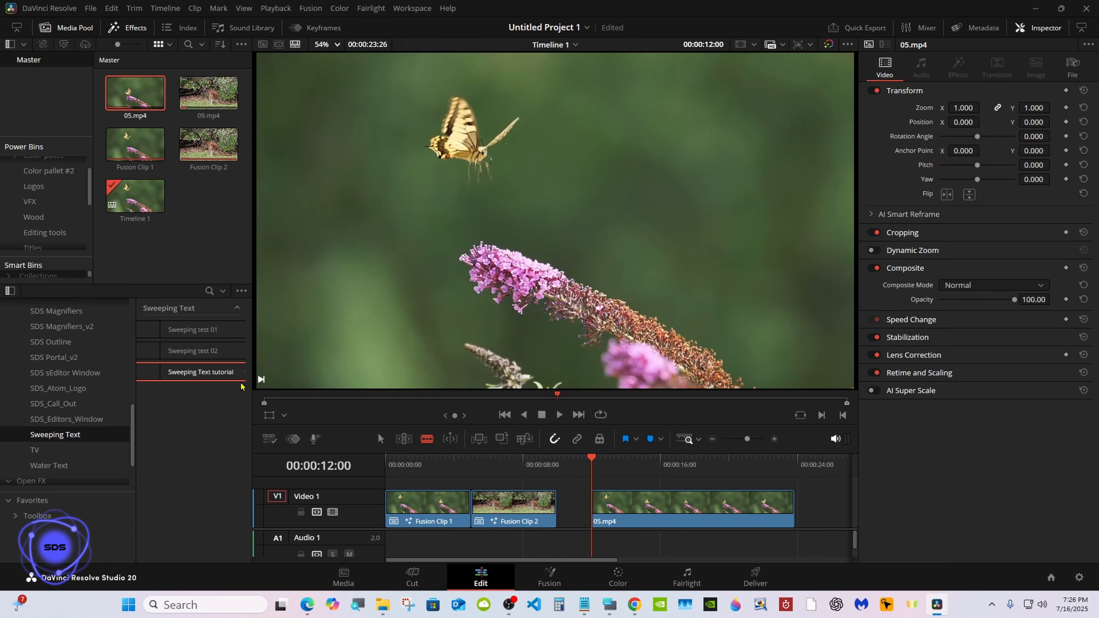
- Apply the "Sweeping Text tutorial" effect directly to 05.mp4 and play the clip
left_click_drag(642, 519, 643, 517)
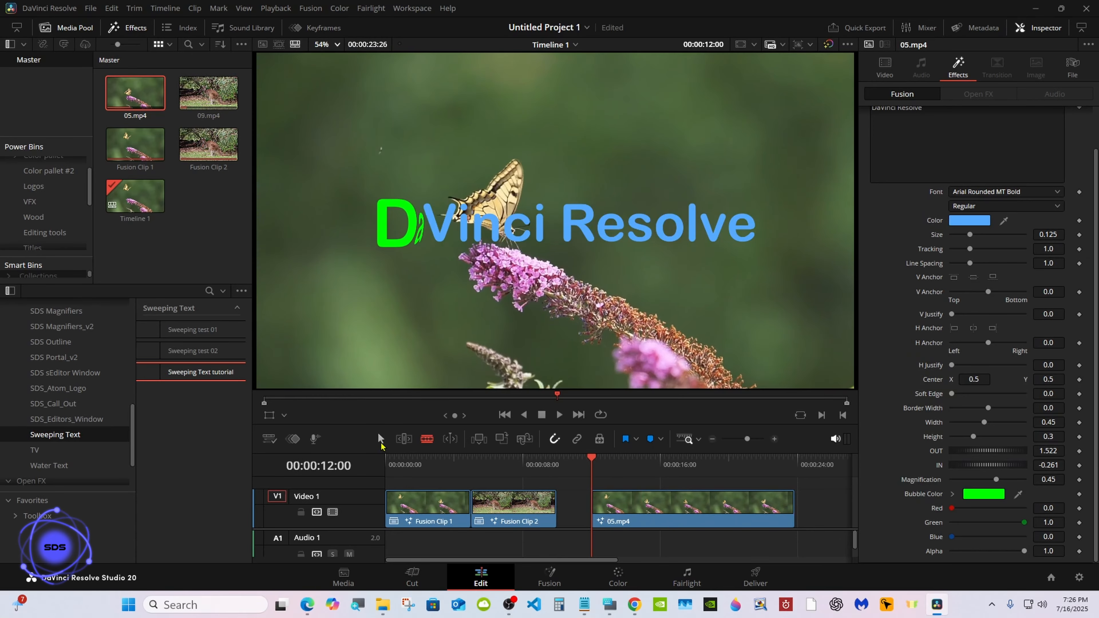
left_click(380, 438)
left_click(558, 415)
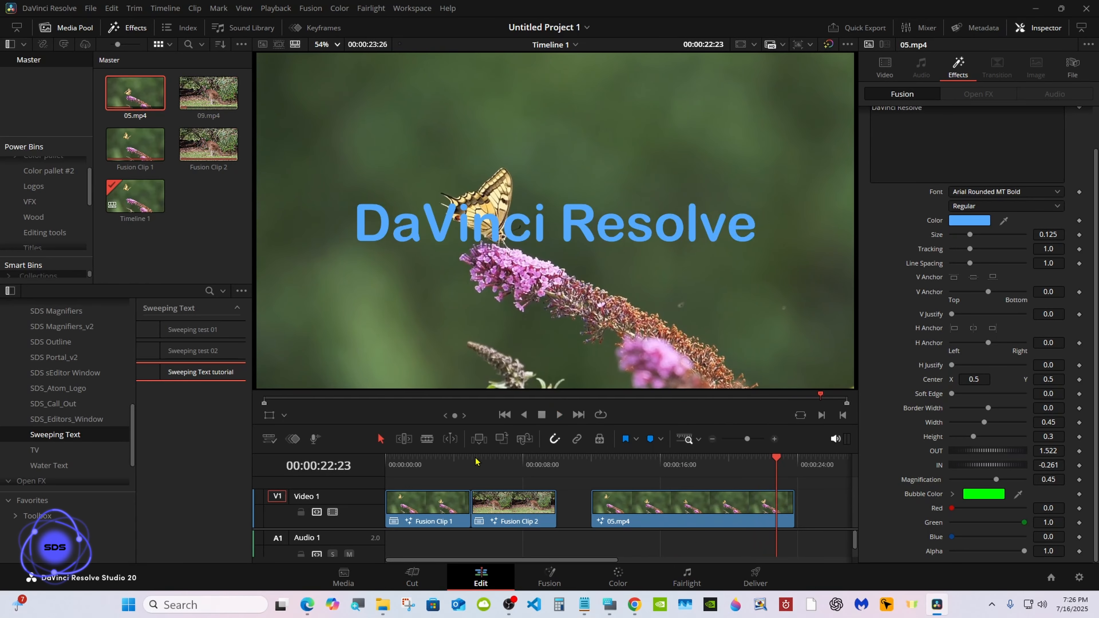
left_click(541, 415)
- Move 05.mp4 against the end of Fusion Clip 2 and shorten it to end at about 16 seconds
left_click_drag(628, 507, 595, 506)
left_click_drag(757, 508, 657, 508)
left_click(434, 511)
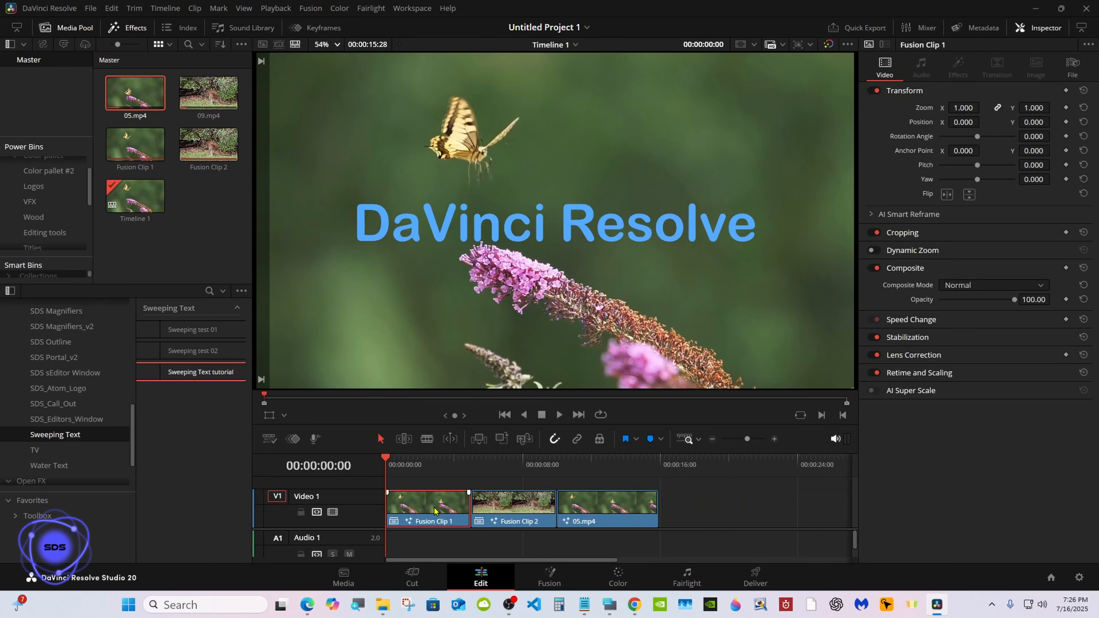
- Remove the "Sweeping Text tutorial" effect from 05.mp4
left_click(582, 461)
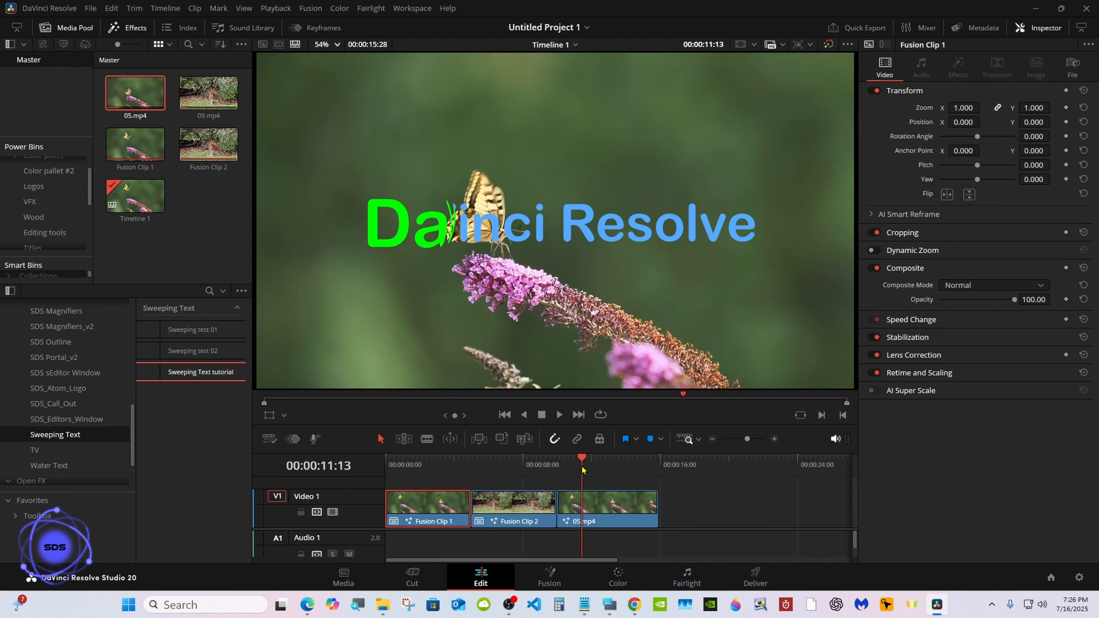
left_click(592, 501)
left_click(958, 65)
left_click(1064, 119)
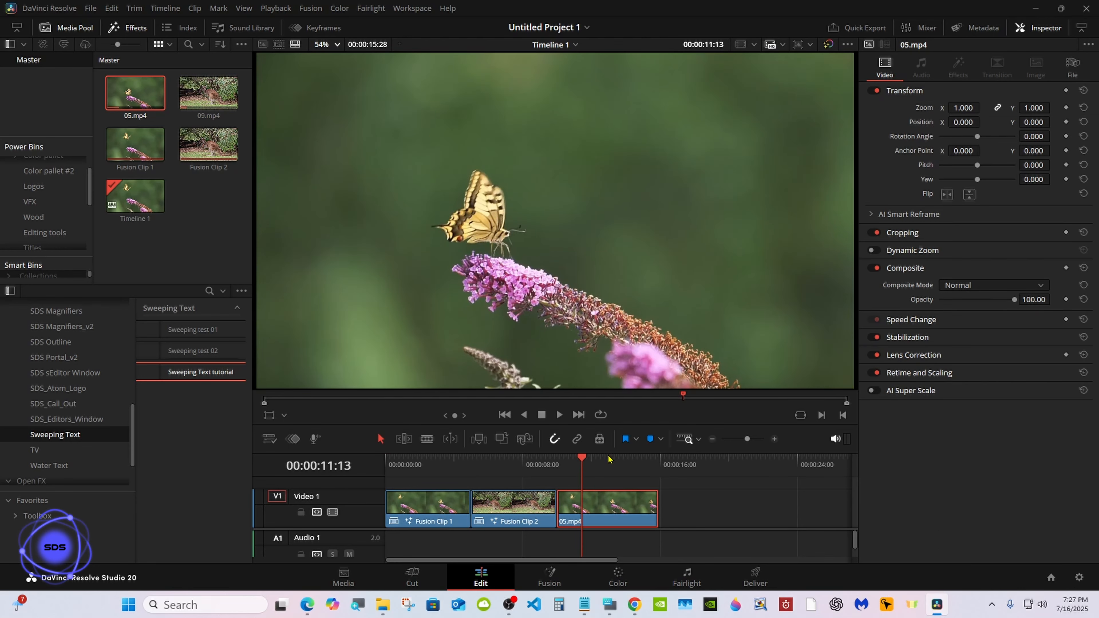
- Make the timeline area taller and add a second video track above Video 1
left_click_drag(606, 453, 605, 413)
right_click(373, 446)
left_click(383, 451)
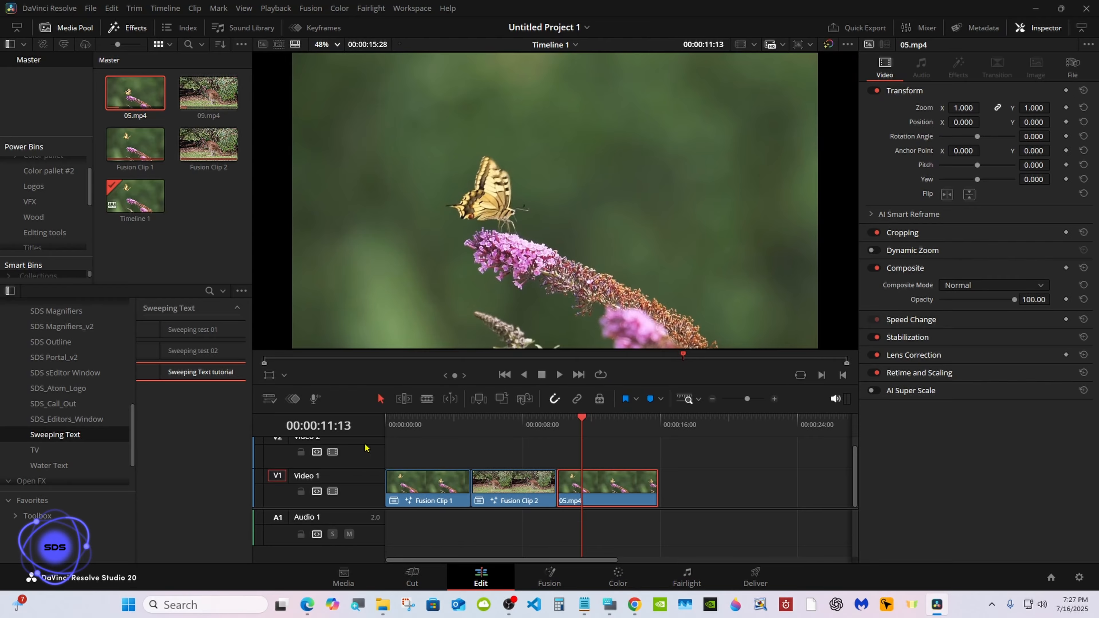
- Place an Adjustment Clip on Video 2 spanning the full length of 05.mp4
scroll(65, 416, "up", 10)
left_click(34, 383)
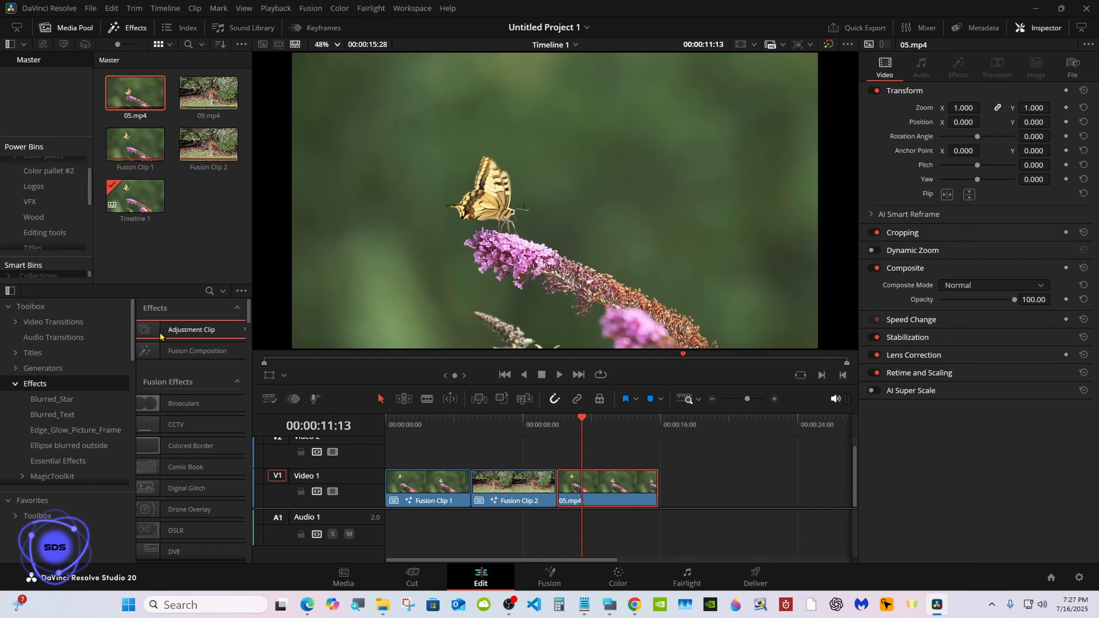
left_click_drag(190, 329, 650, 455)
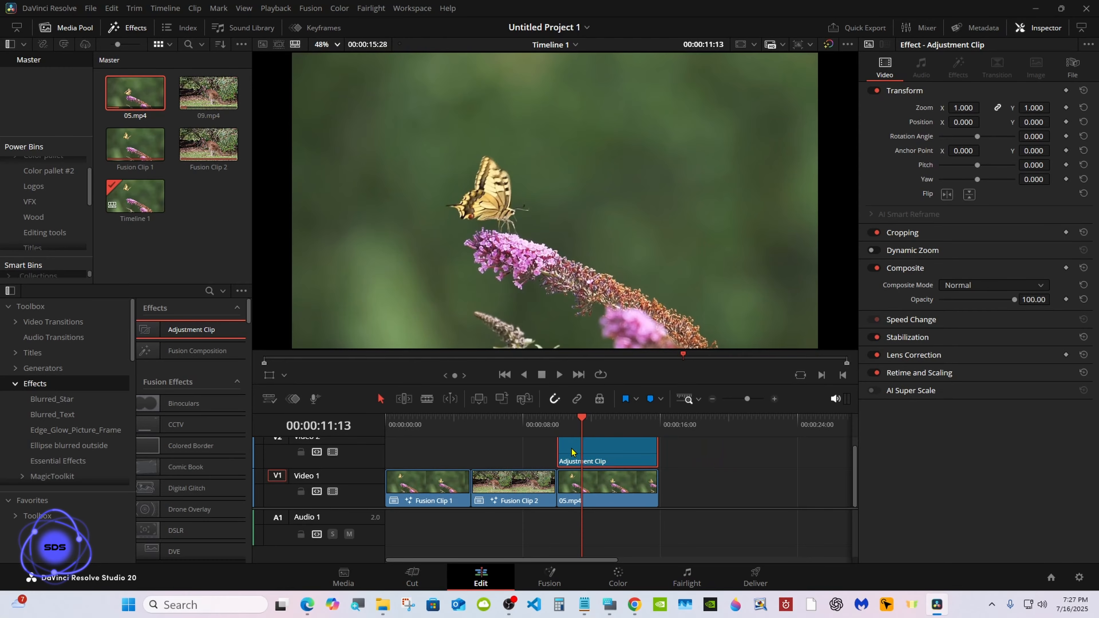
- Apply the "Sweeping Text tutorial" effect to the Adjustment Clip and play that section of the timeline
scroll(65, 416, "down", 8)
left_click(55, 437)
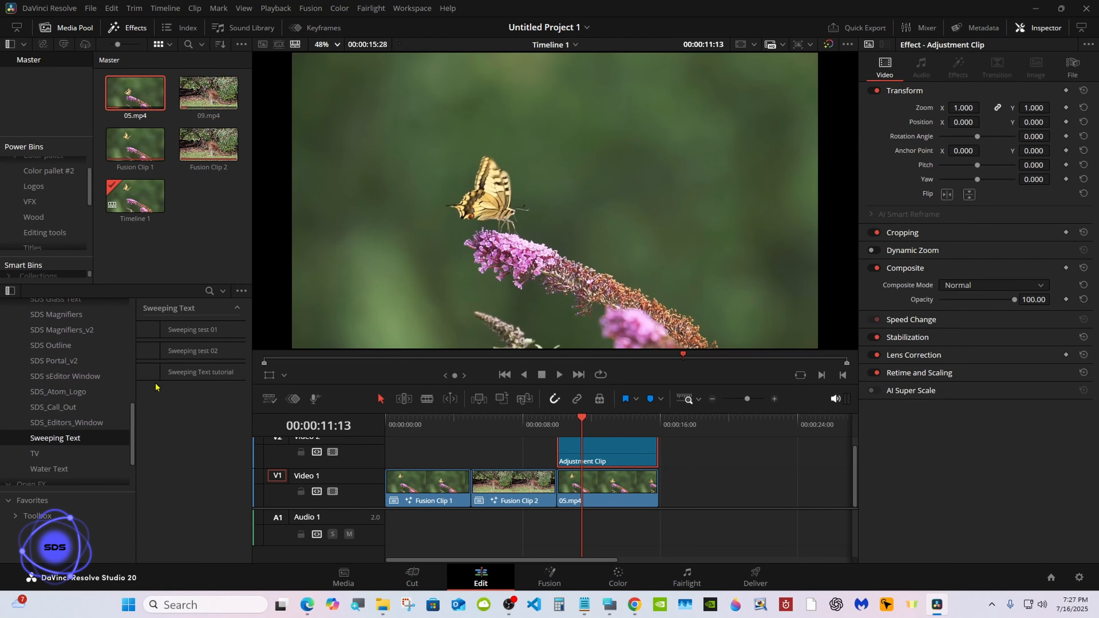
left_click_drag(200, 372, 605, 455)
left_click(559, 374)
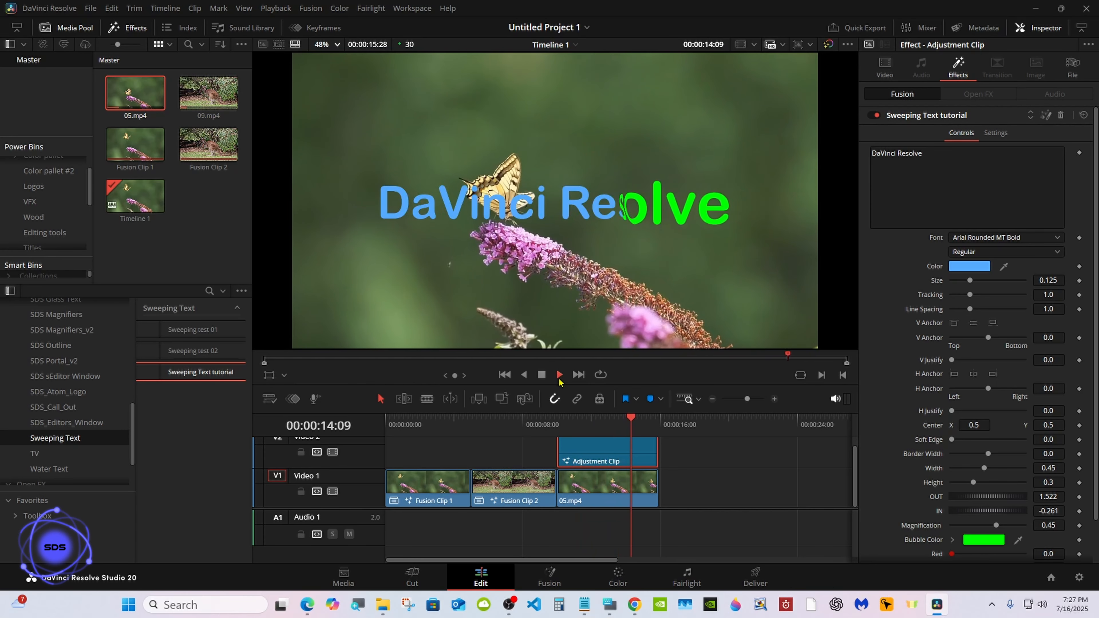
left_click(559, 376)
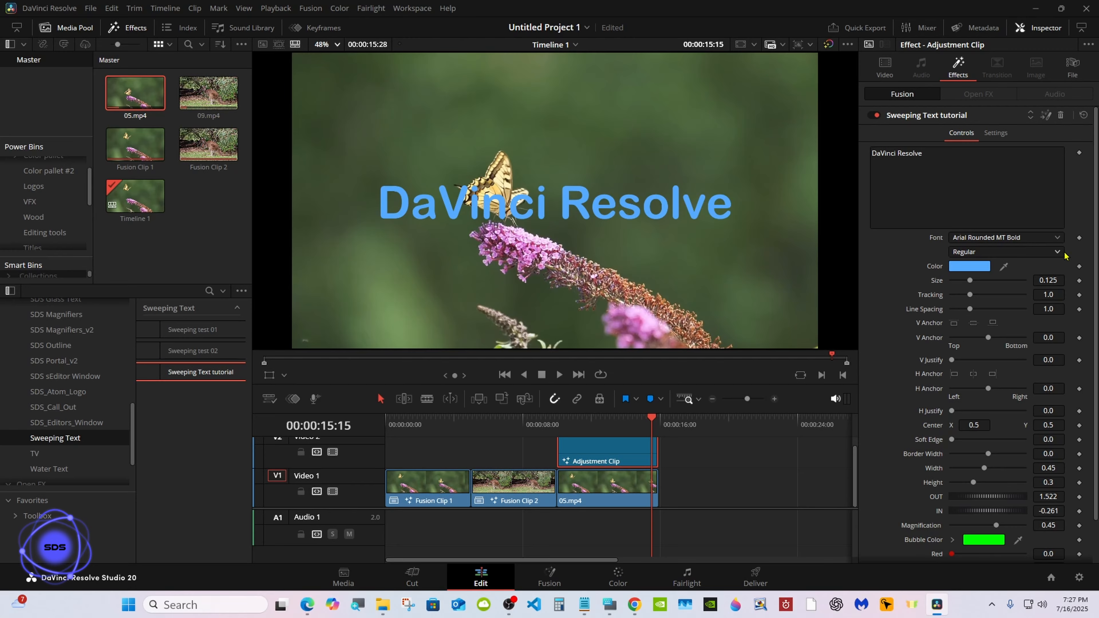
- Try out the Bubble Color's red value and the Magnification control on the Adjustment Clip's effect
left_click_drag(1094, 251, 1097, 342)
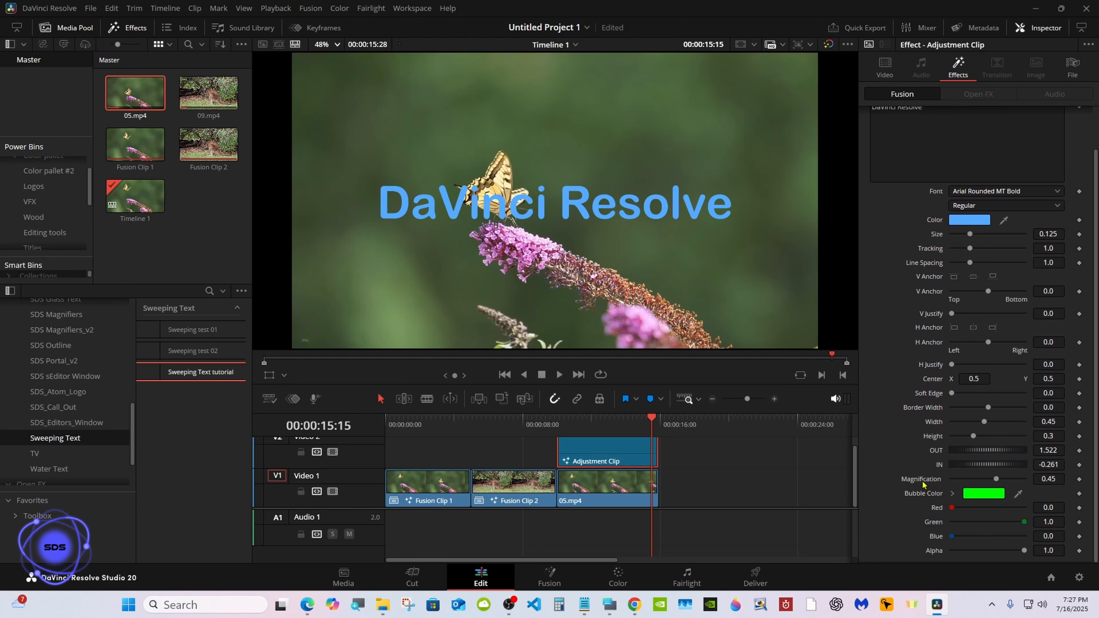
left_click(604, 419)
mouse_move(951, 507)
left_mouse_down()
mouse_move(1027, 510)
mouse_move(952, 507)
left_mouse_up()
left_click_drag(995, 479, 996, 479)
- Return to the start of the timeline and enlarge the viewer to preview the finished titles
left_click(386, 420)
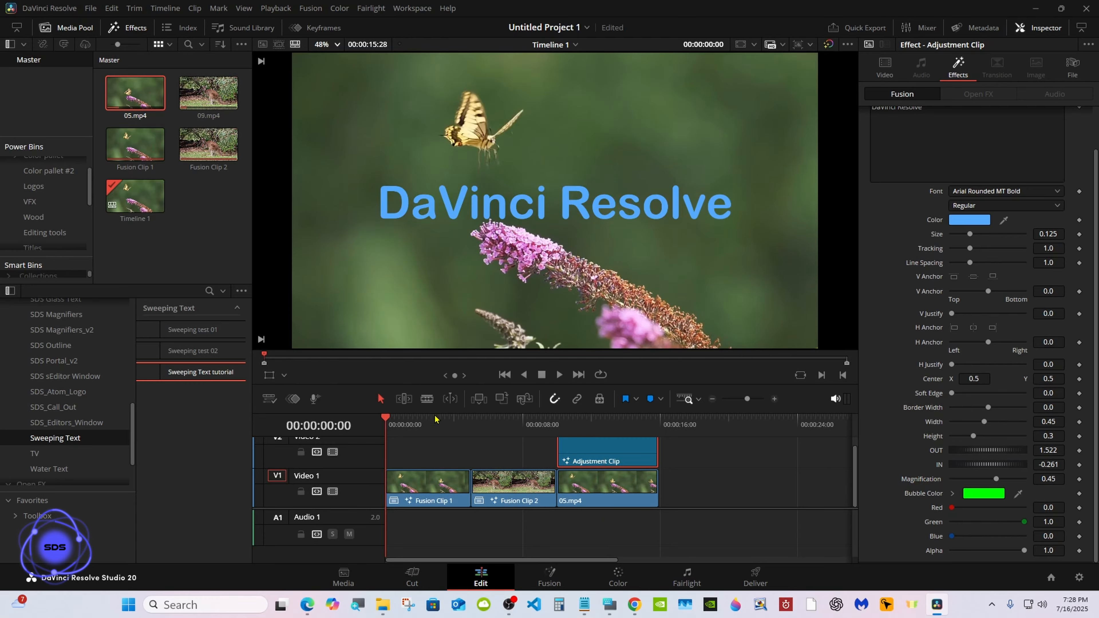
left_click_drag(503, 413, 503, 473)
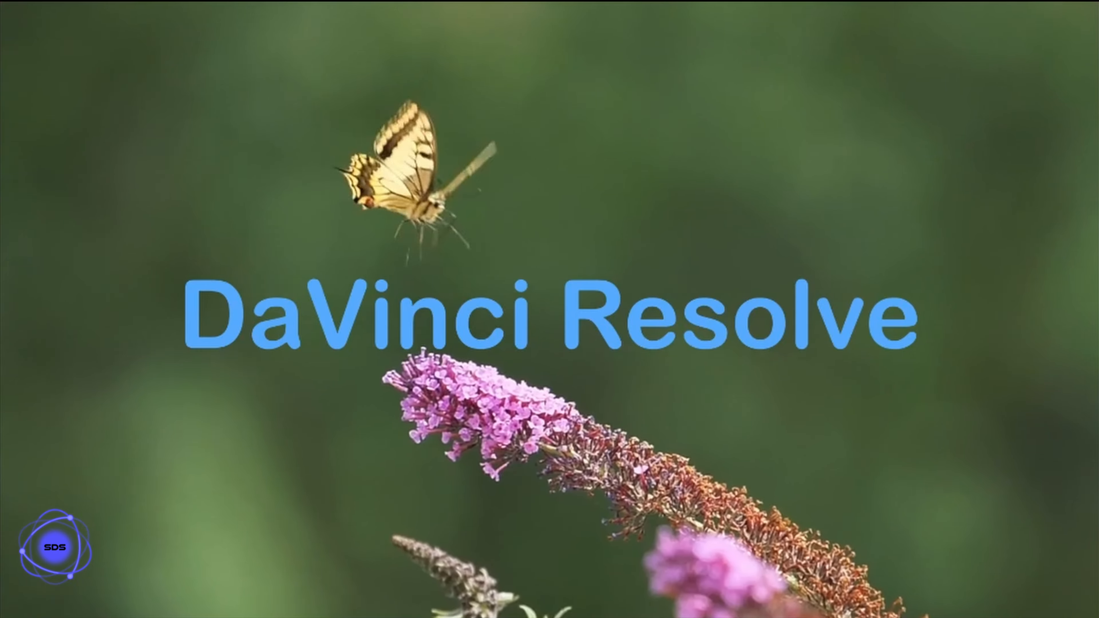